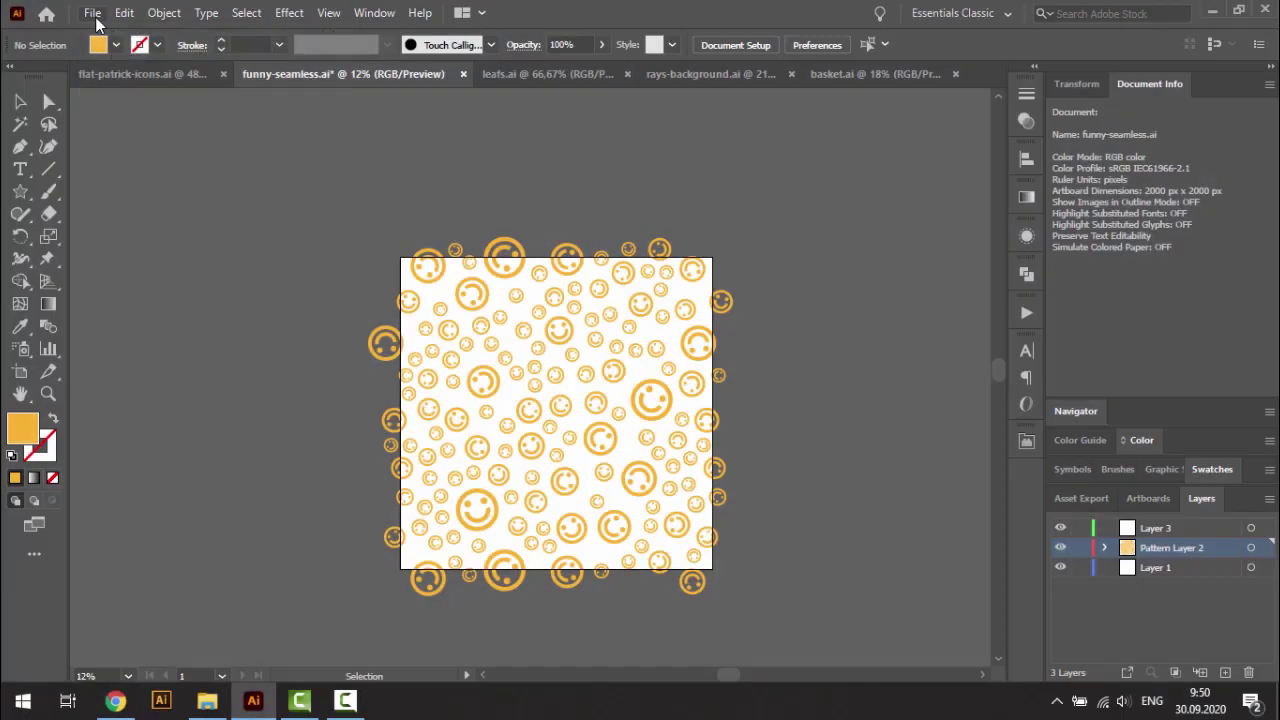
Launch the Similar Maker Light script and move its window off the artwork.
left_click(92, 12)
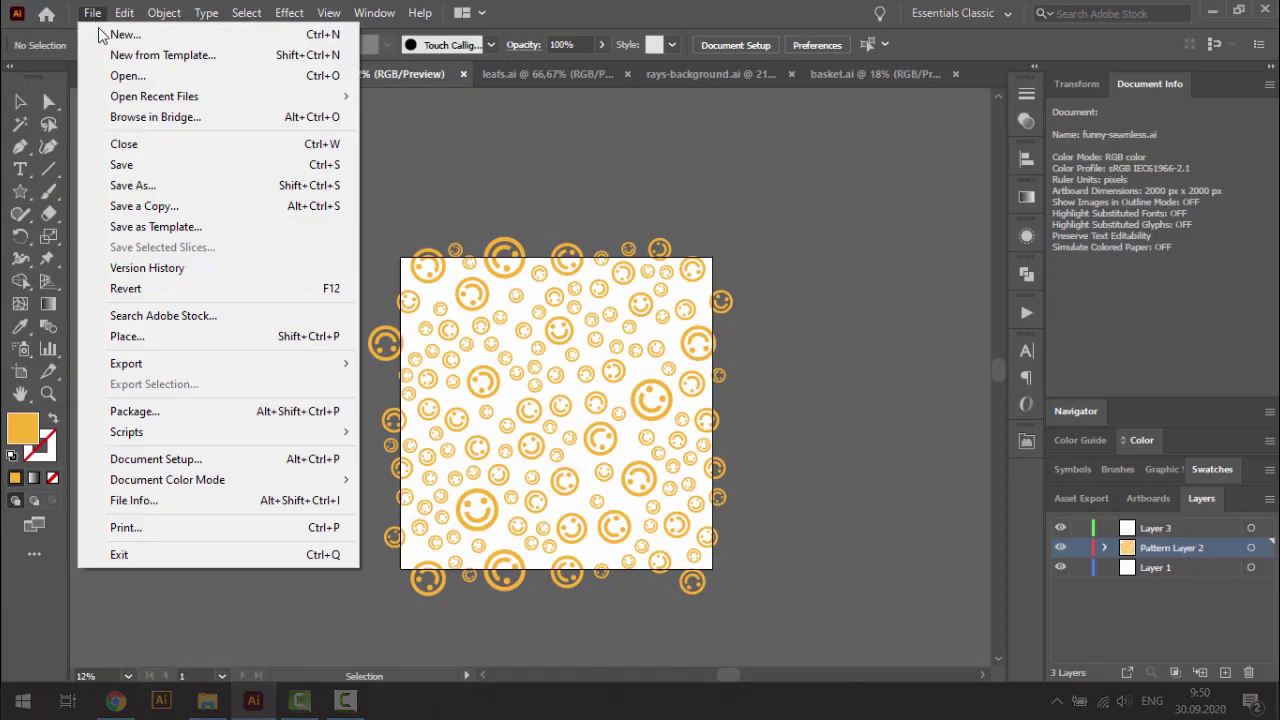
mouse_move(127, 432)
left_click(460, 514)
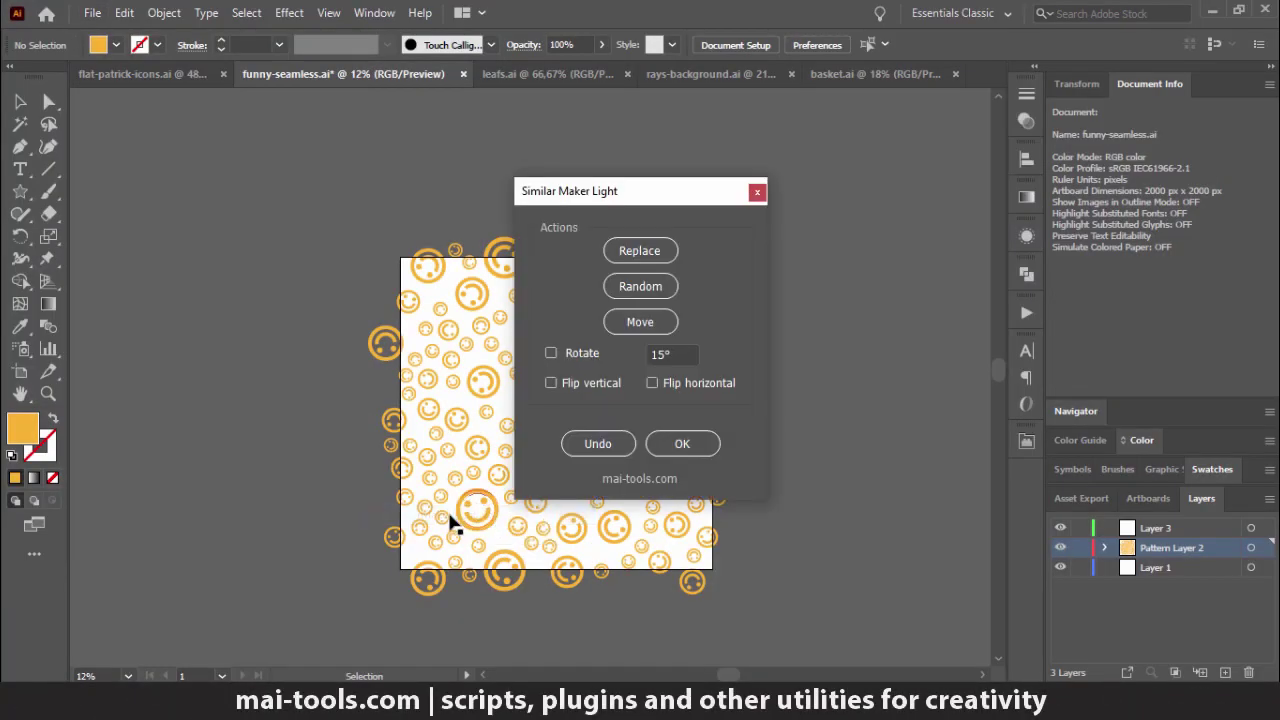
mouse_move(595, 194)
left_mouse_down()
mouse_move(945, 180)
mouse_move(1020, 121)
left_mouse_up()
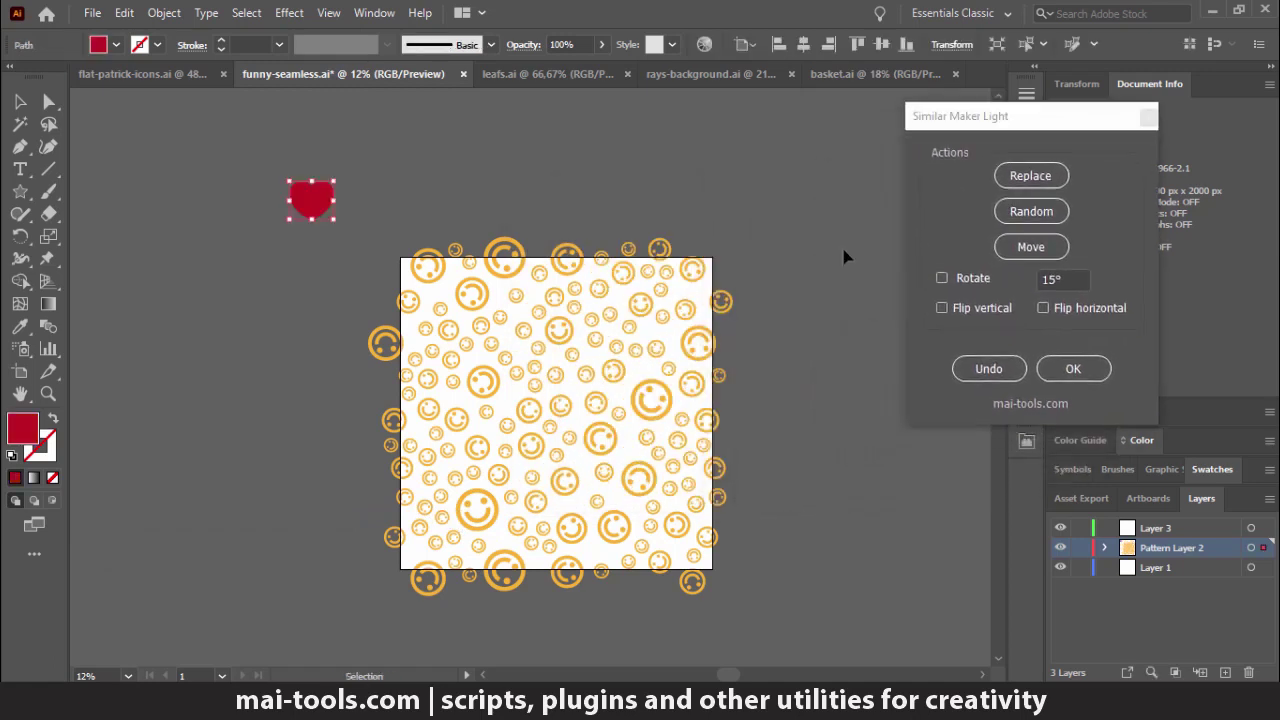
Replace all smileys with the red heart, then select the whole basket in basket.ai.
left_click(729, 582, "shift")
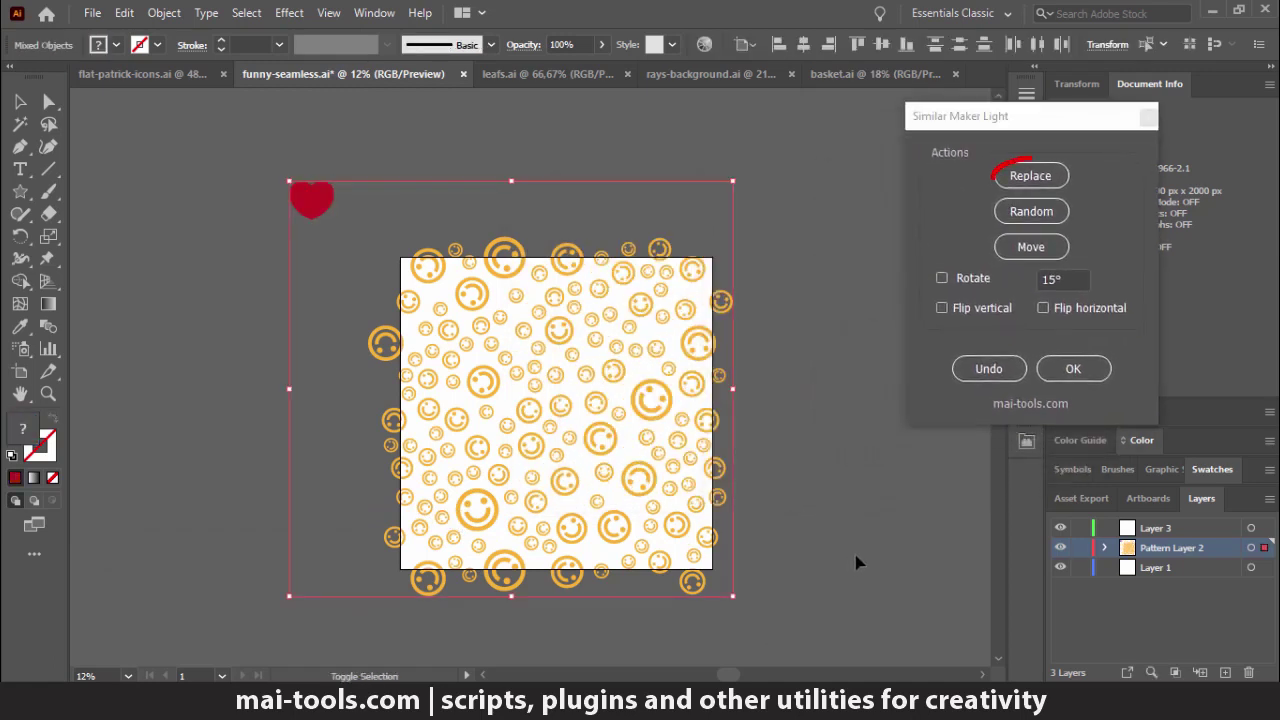
left_click(1028, 180)
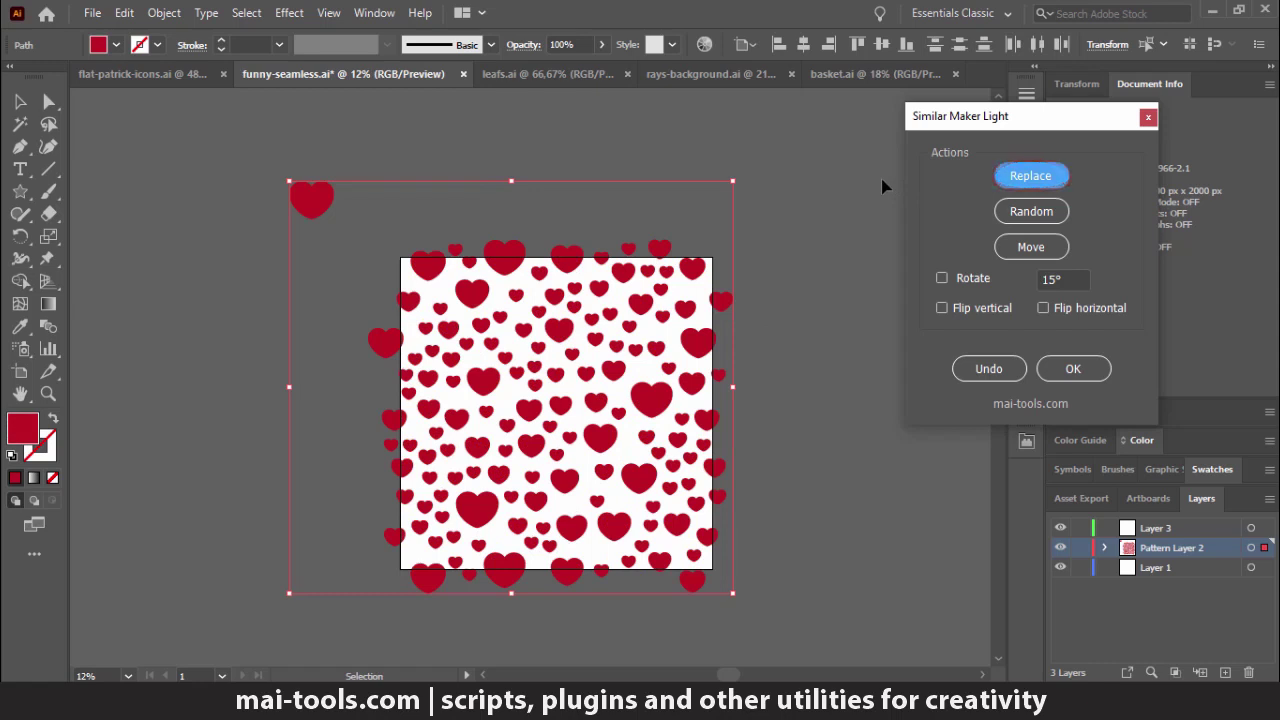
left_click(862, 73)
left_click_drag(368, 178, 592, 384)
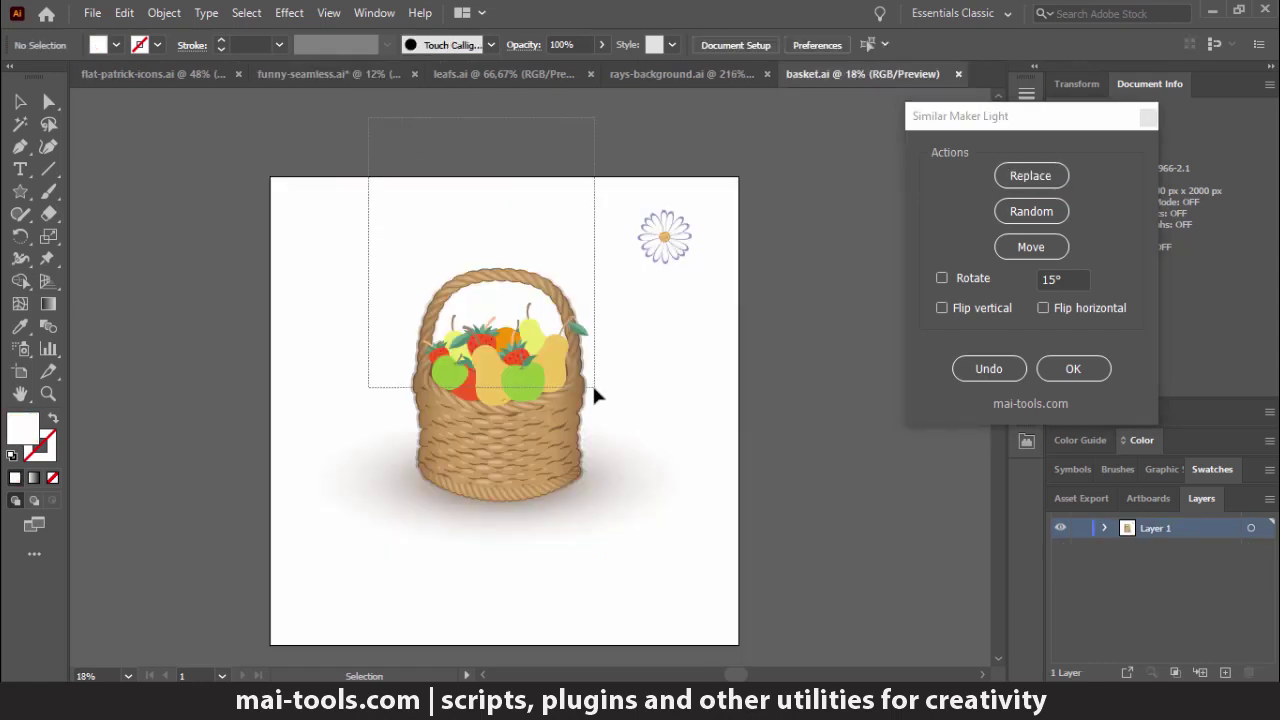
Replace the basket's fruit with copies of the corner daisy.
left_click(518, 284)
left_click(680, 259, "shift")
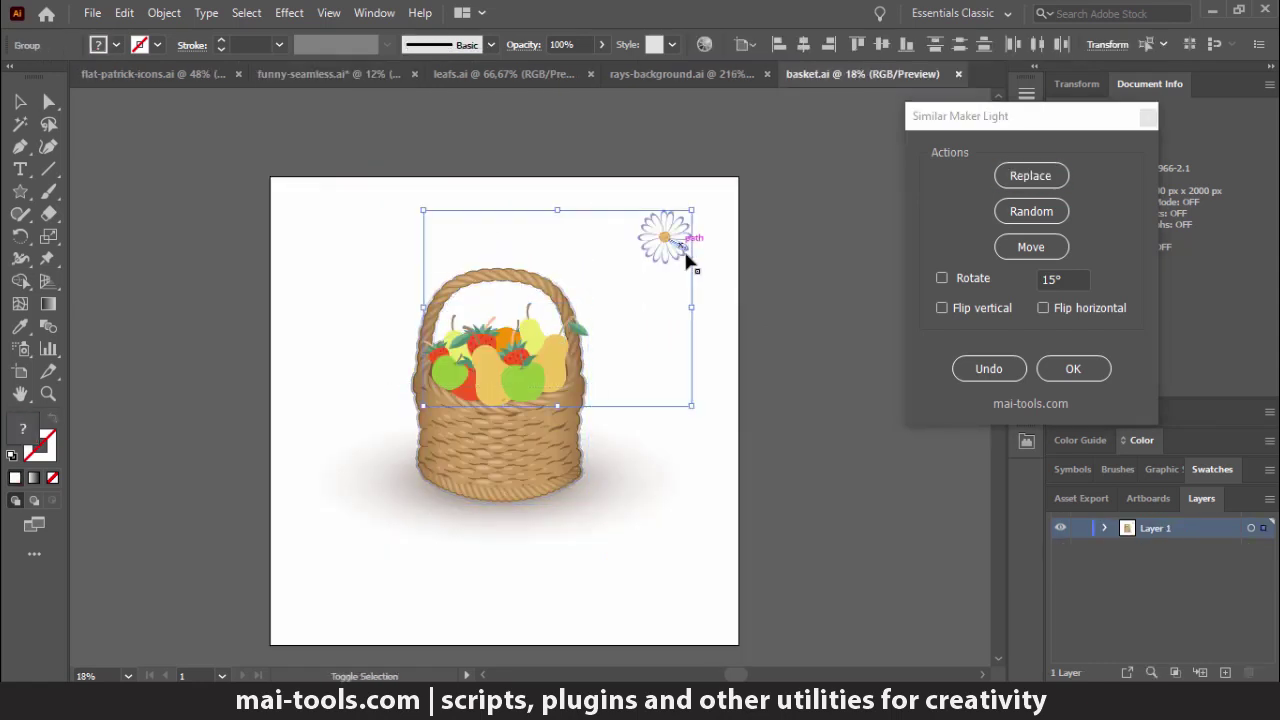
left_click(1030, 176)
Randomise the daisies' arrangement five times and nudge them slightly lower in the basket.
left_click(1036, 212)
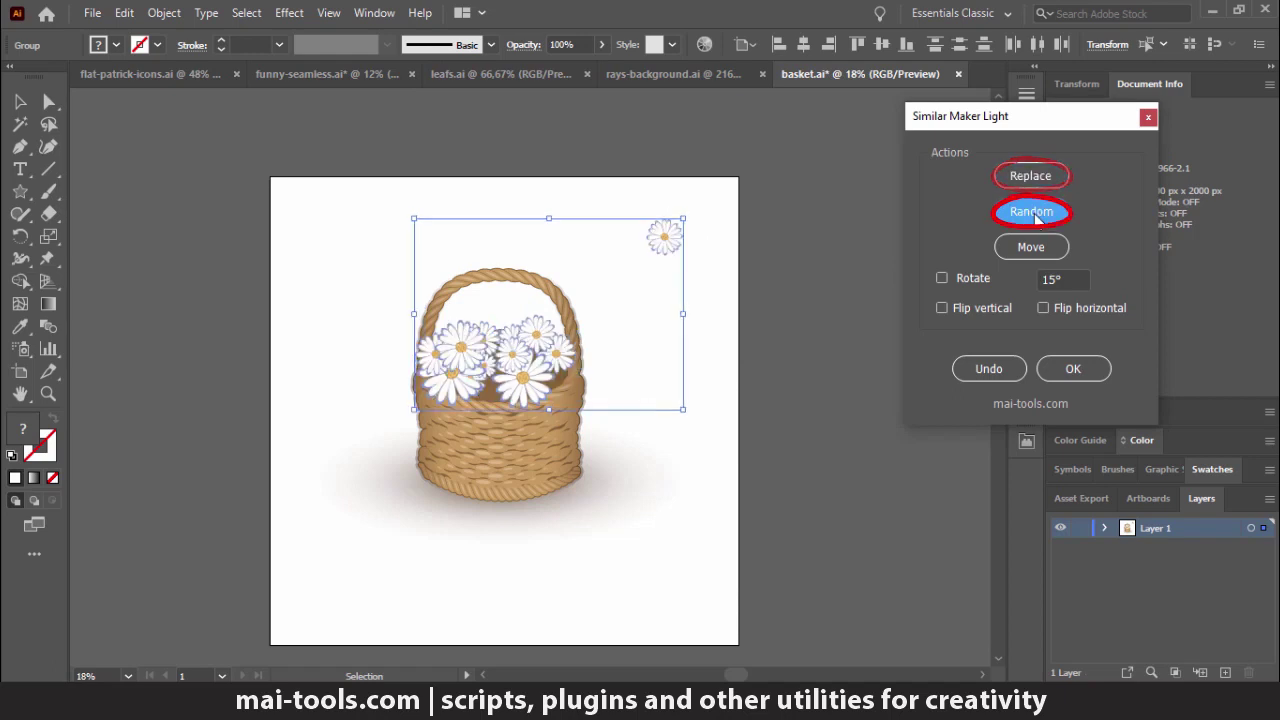
left_click(1036, 216)
left_click(1036, 216)
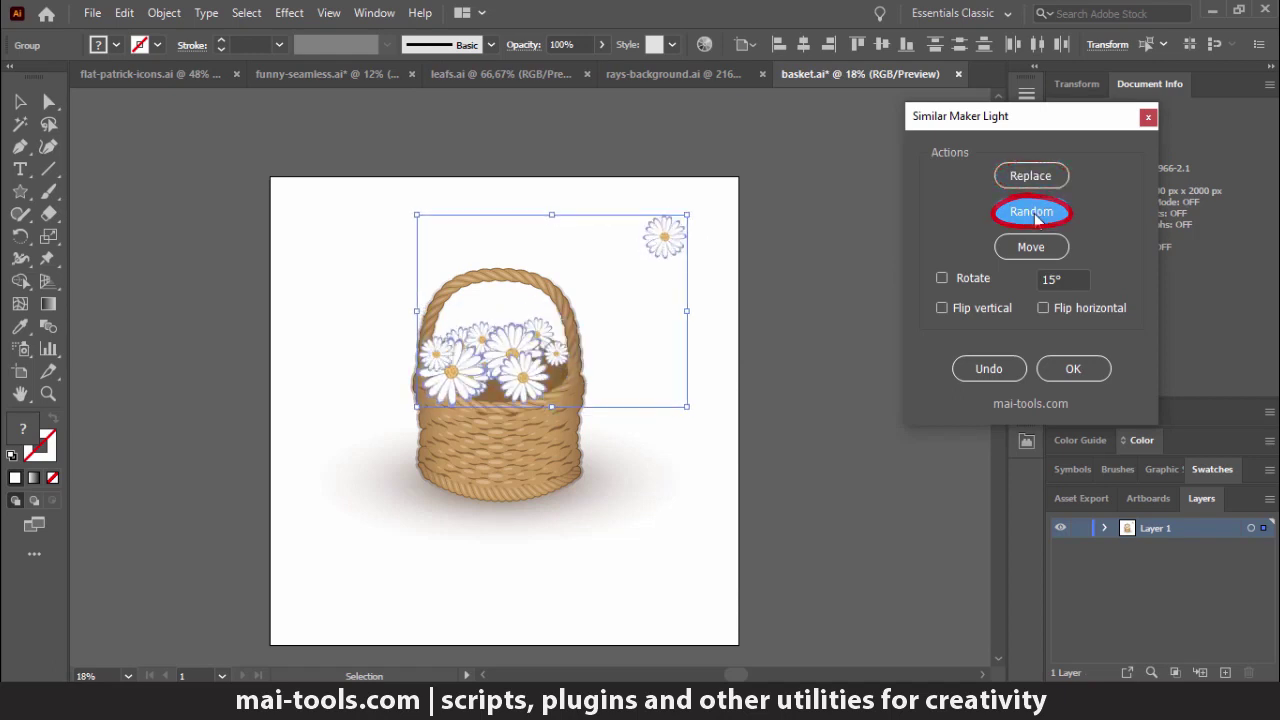
left_click(1036, 216)
left_click(1036, 216)
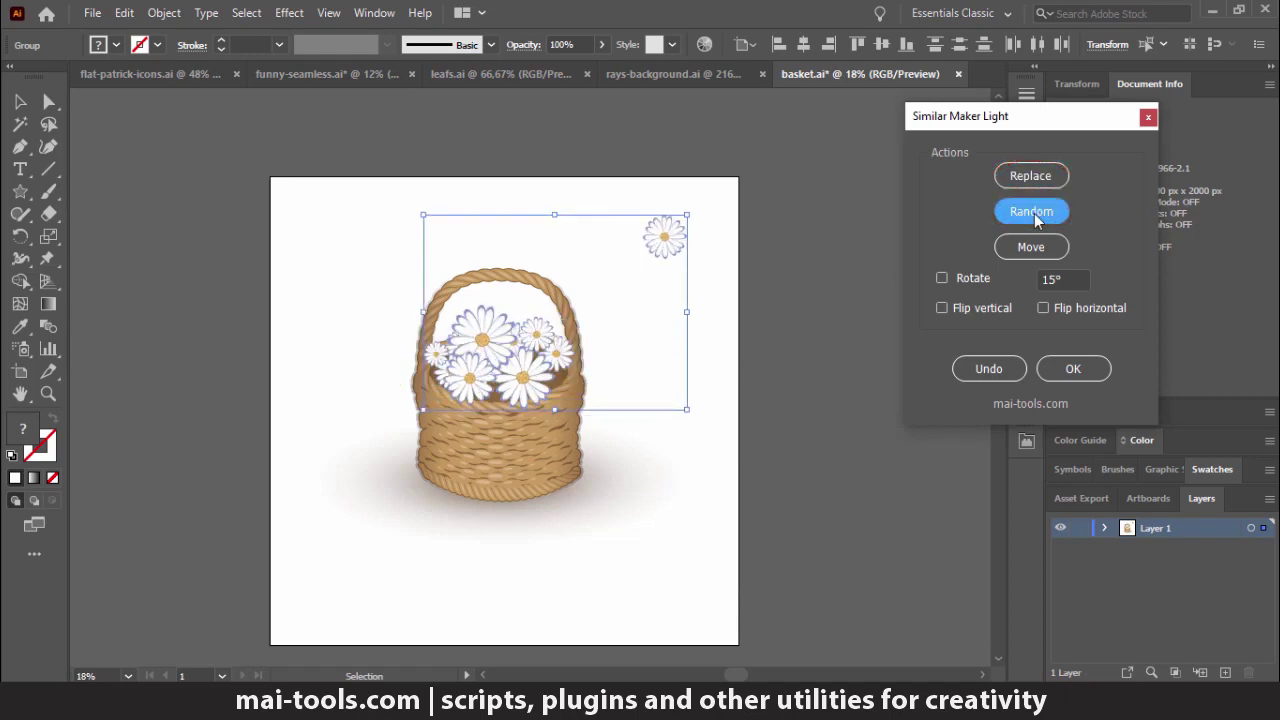
left_click_drag(540, 362, 542, 373)
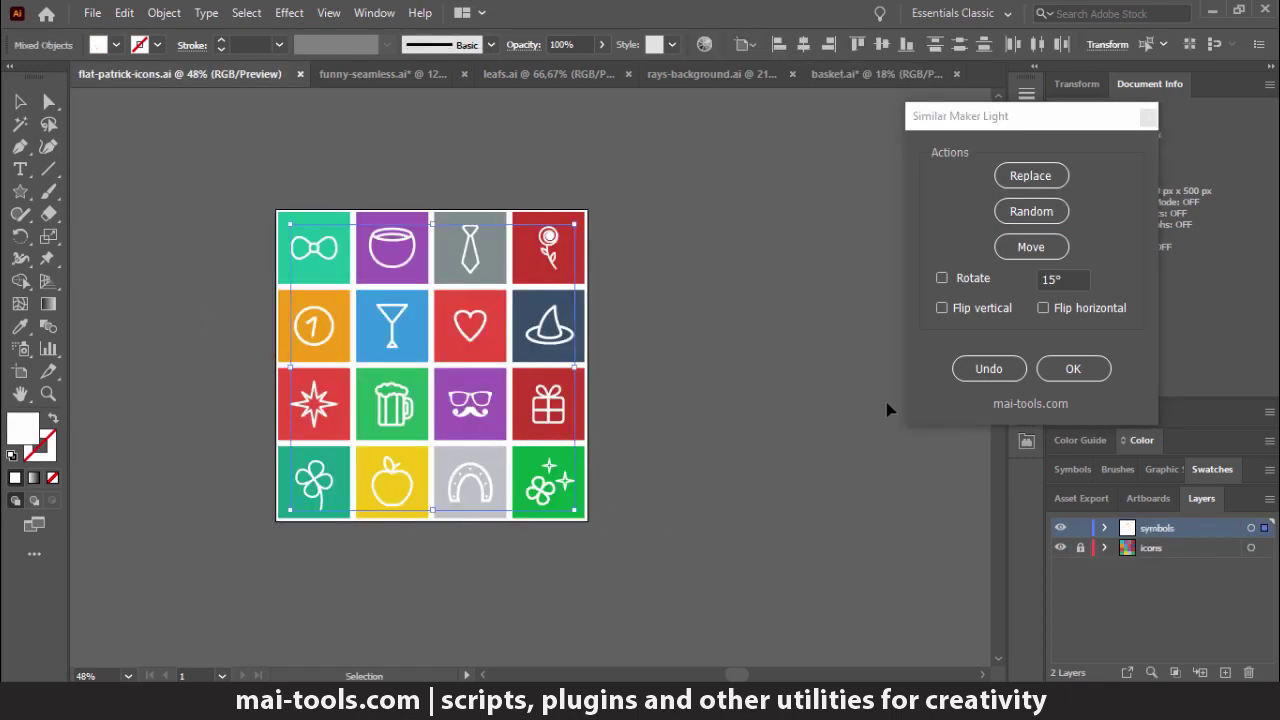
Shift the icons along the grid six times with Move.
left_click(1030, 250)
left_click(1030, 250)
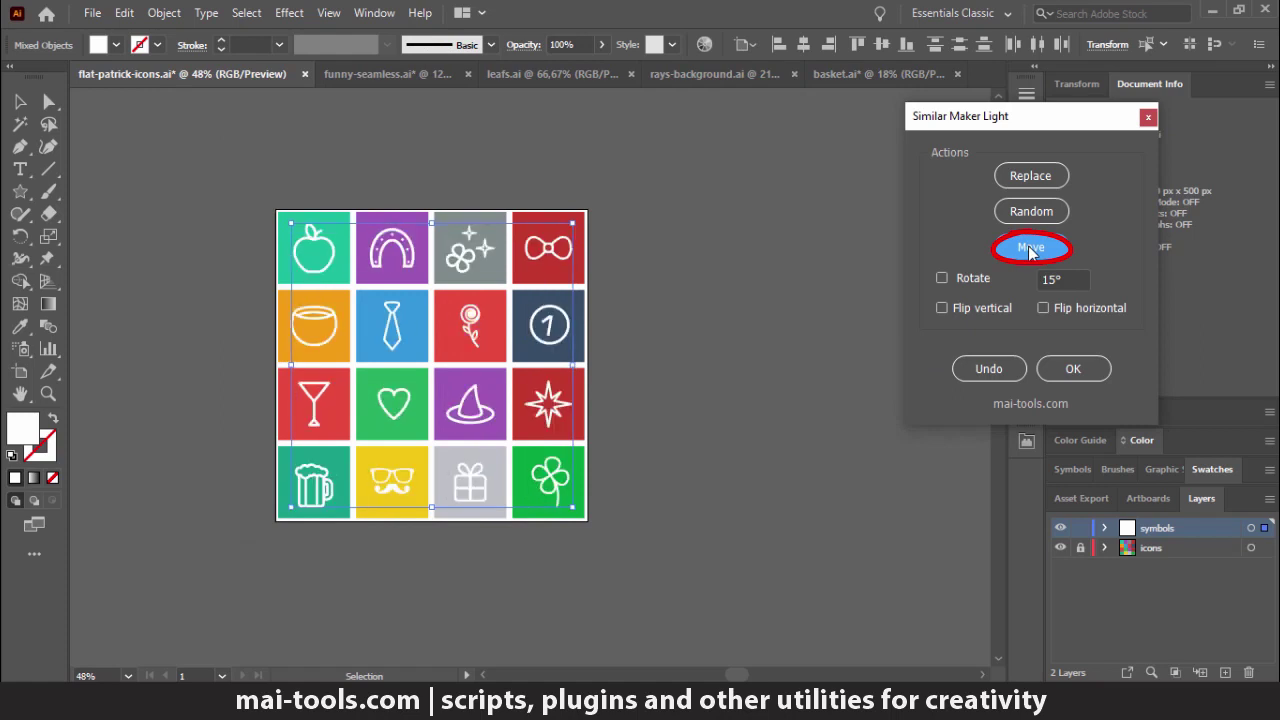
left_click(1030, 252)
left_click(1030, 252)
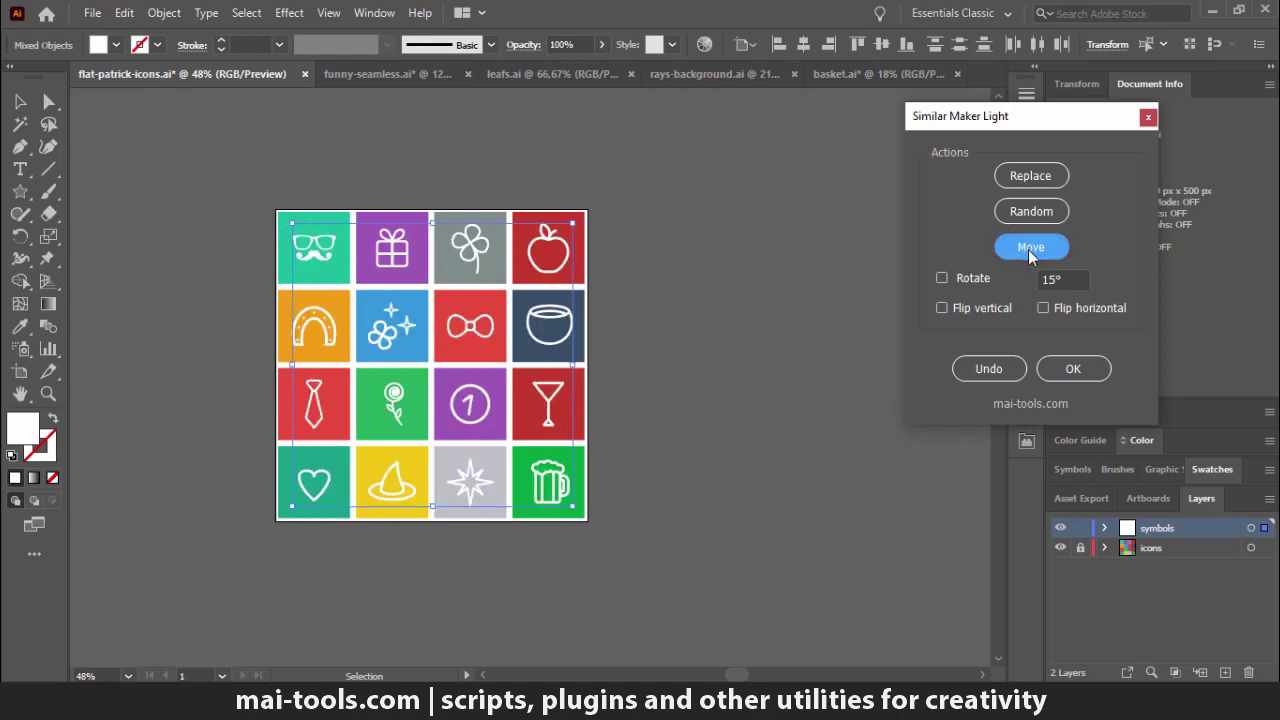
left_click(1029, 249)
left_click(1030, 250)
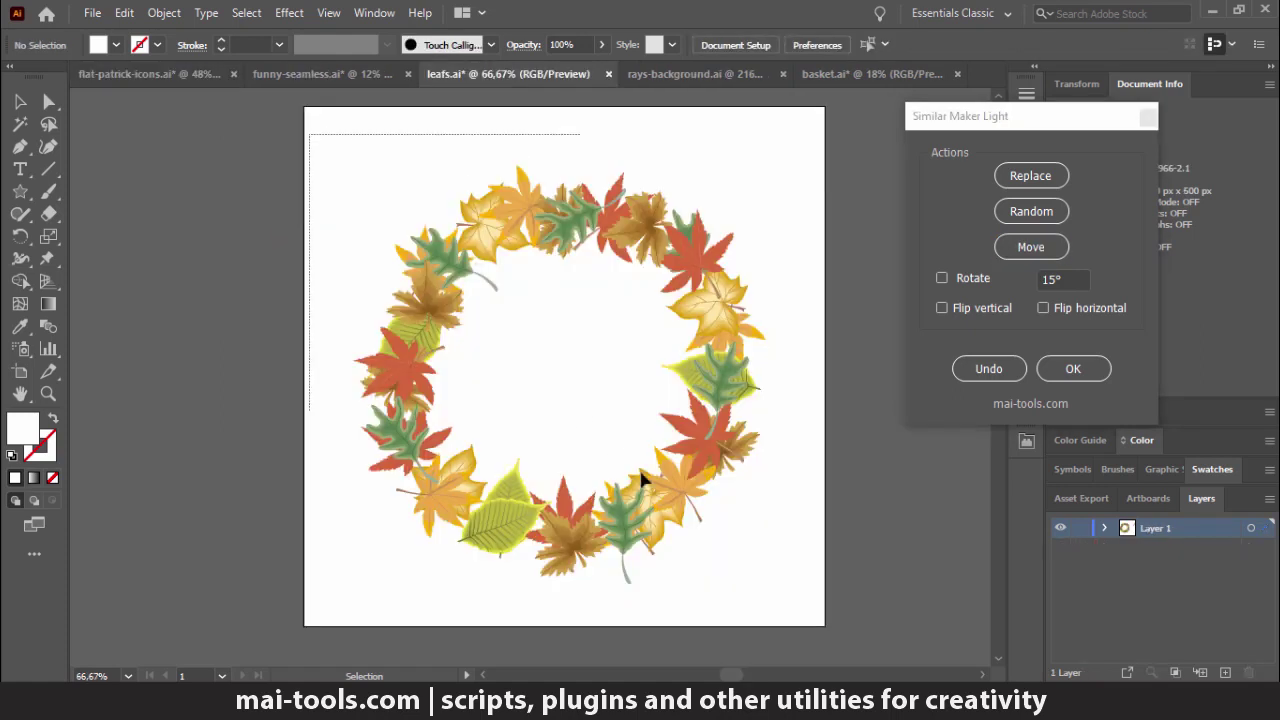
Randomise the leaf wreath four times with rotation, vertical and horizontal flips enabled.
left_click_drag(308, 134, 815, 617)
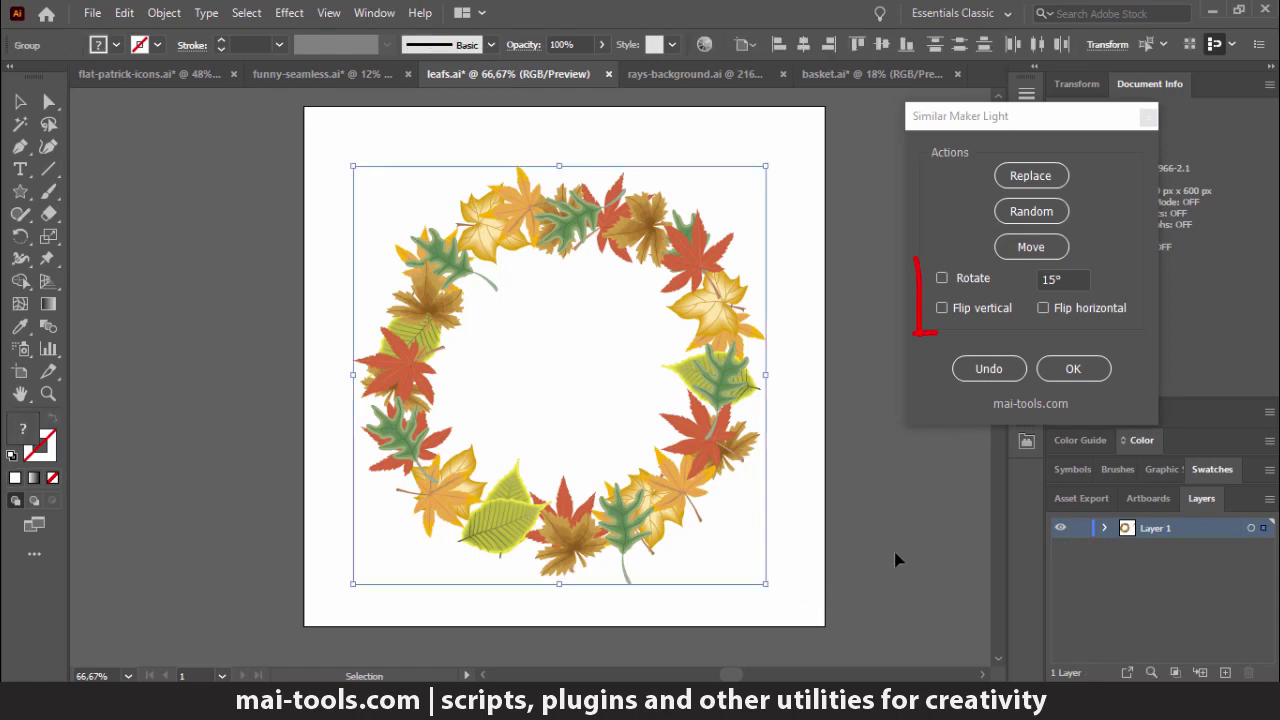
left_click(941, 278)
left_click(942, 308)
left_click(1043, 308)
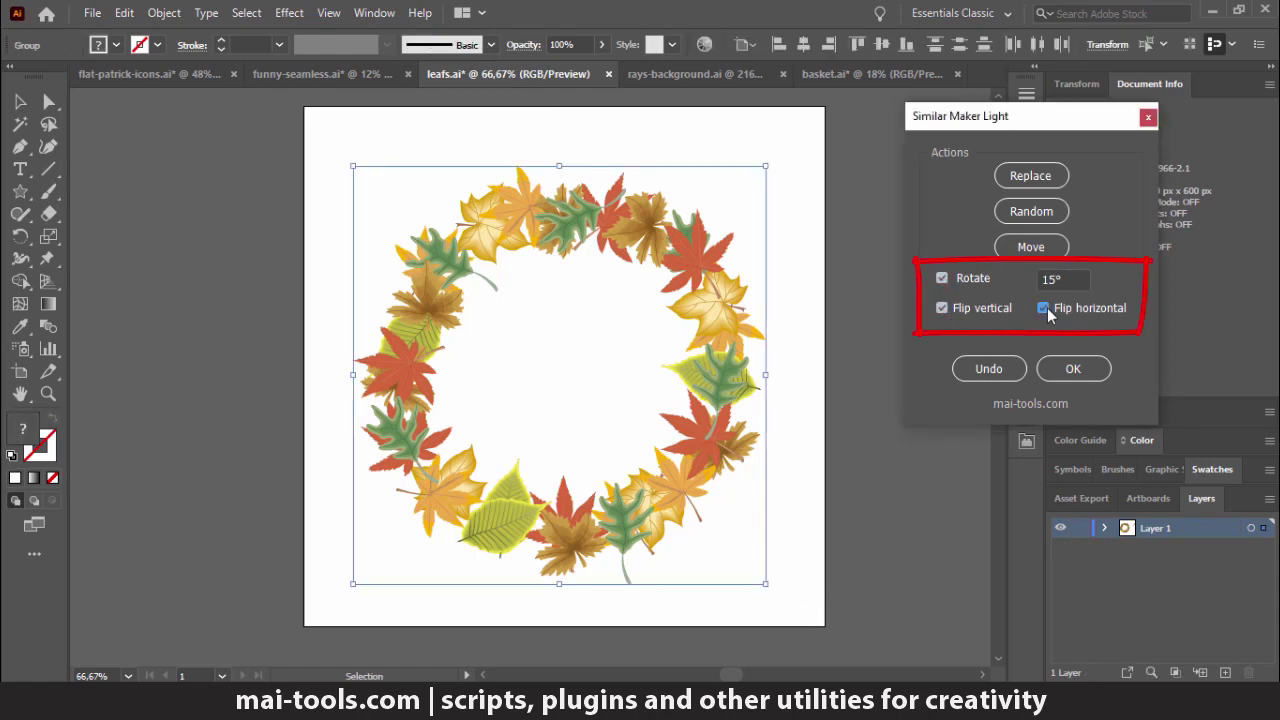
left_click(1031, 213)
left_click(1031, 213)
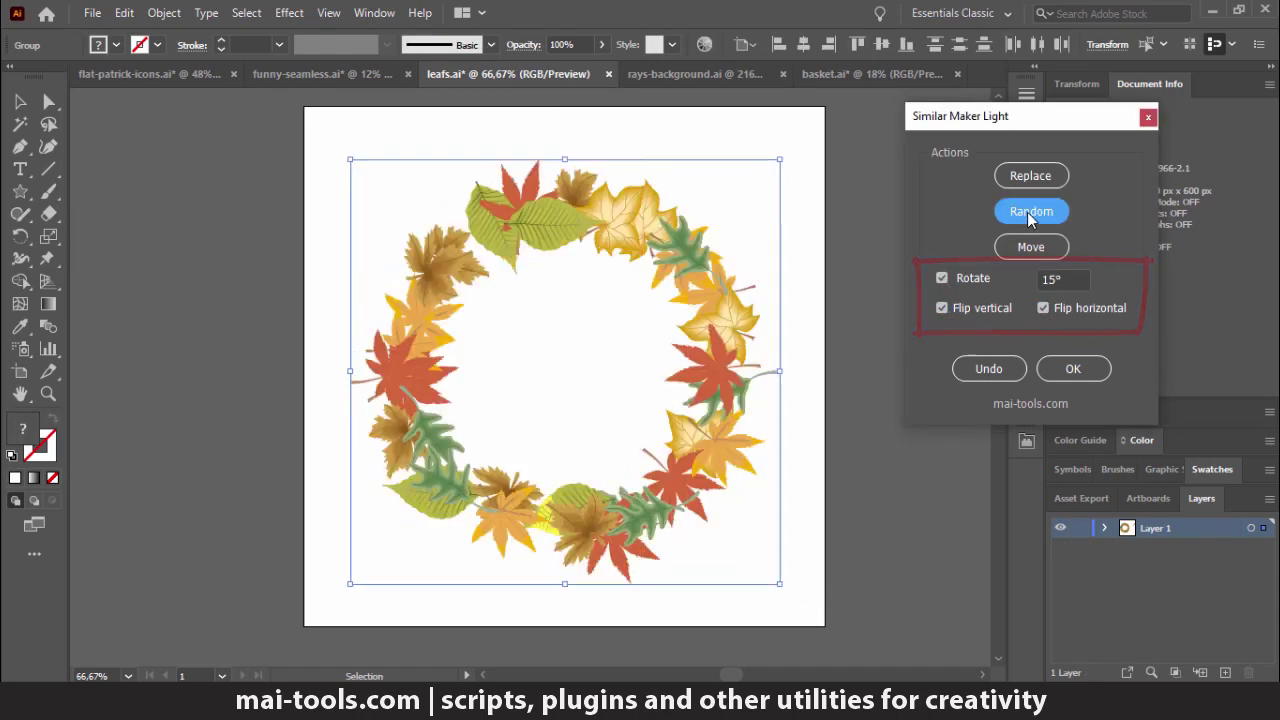
left_click(1031, 213)
left_click(1031, 213)
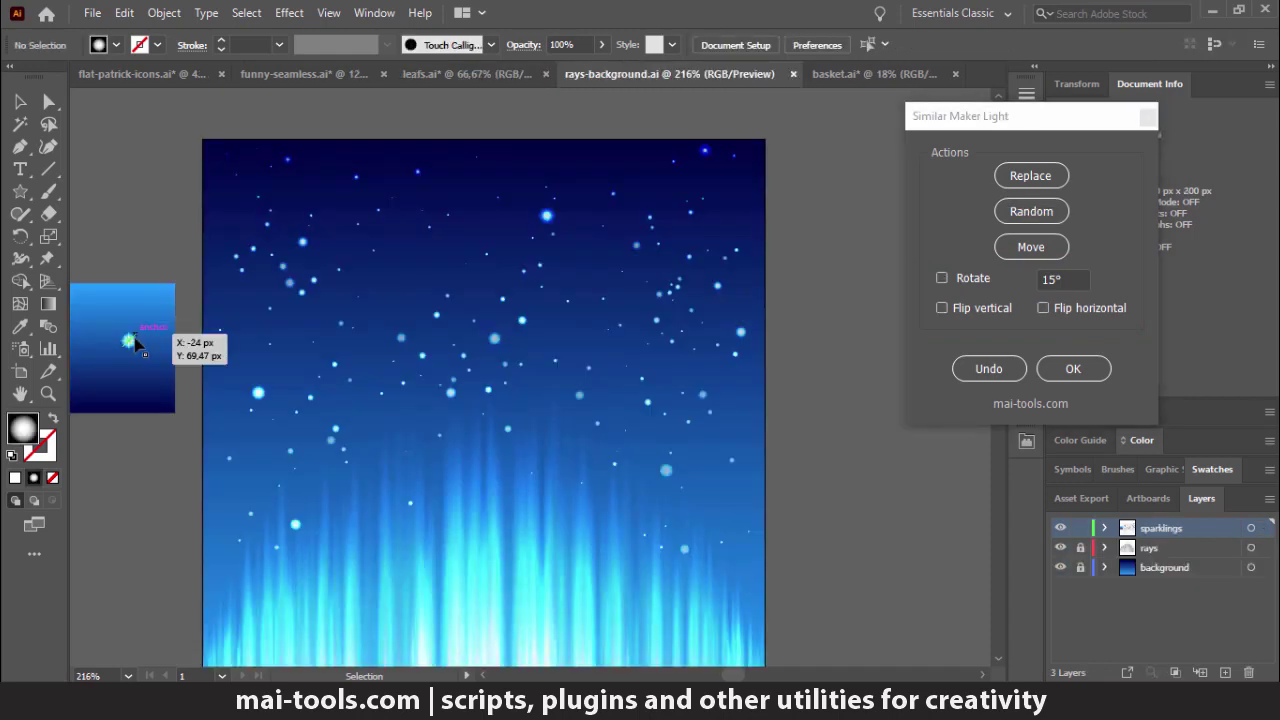
Replace the sky's dots with the star sparkle sample.
left_click_drag(135, 343, 131, 342)
left_click_drag(191, 125, 786, 600)
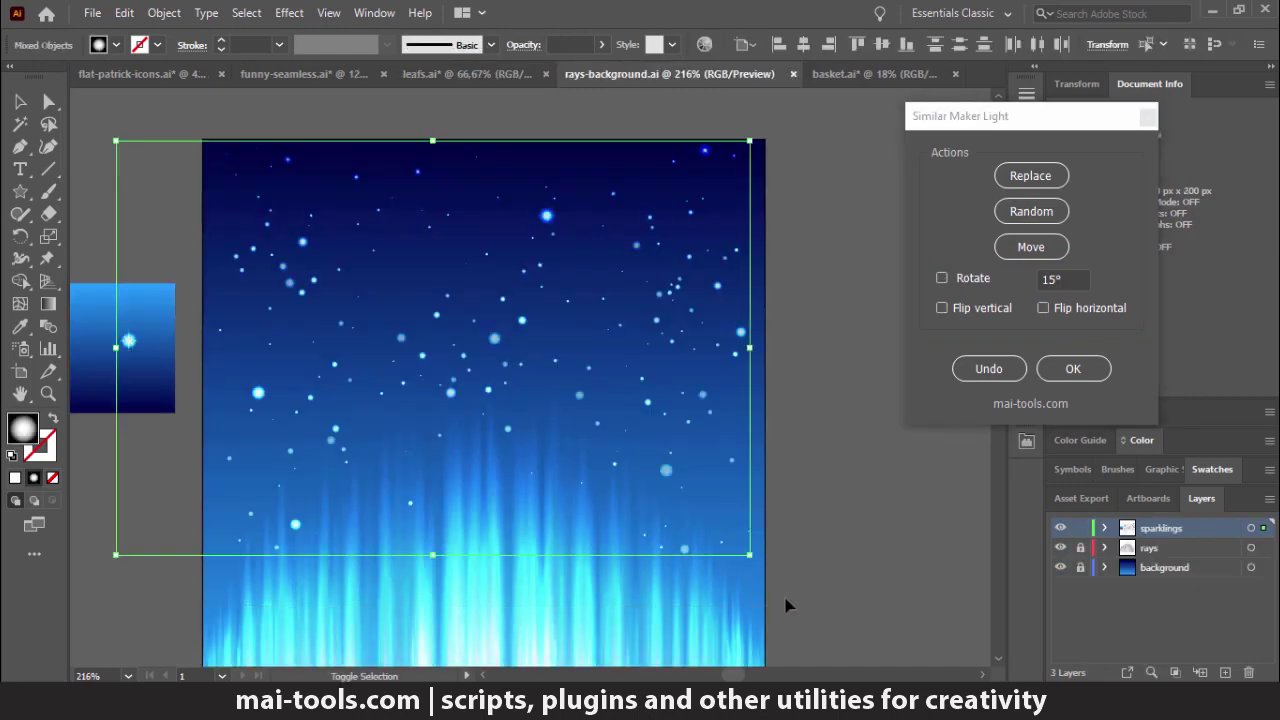
left_click(1024, 181)
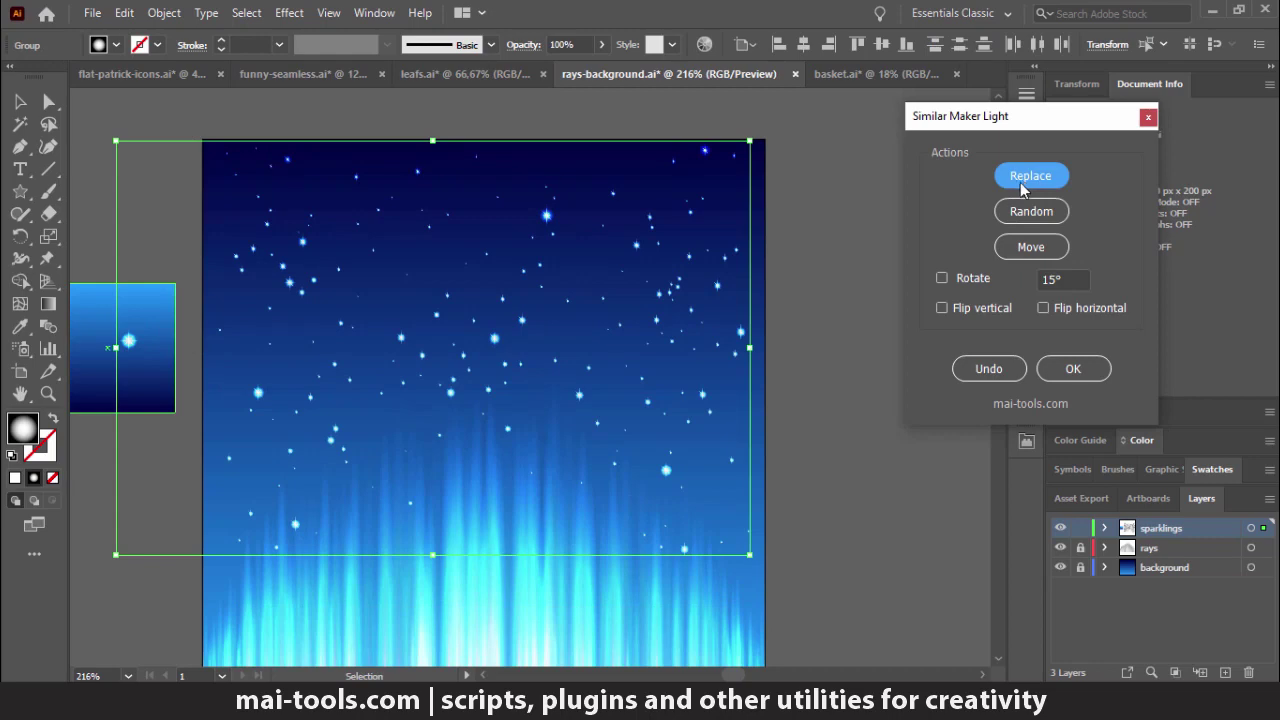
Scale each star to 200% horizontally and vertically with Transform Each.
right_click(543, 216)
mouse_move(598, 406)
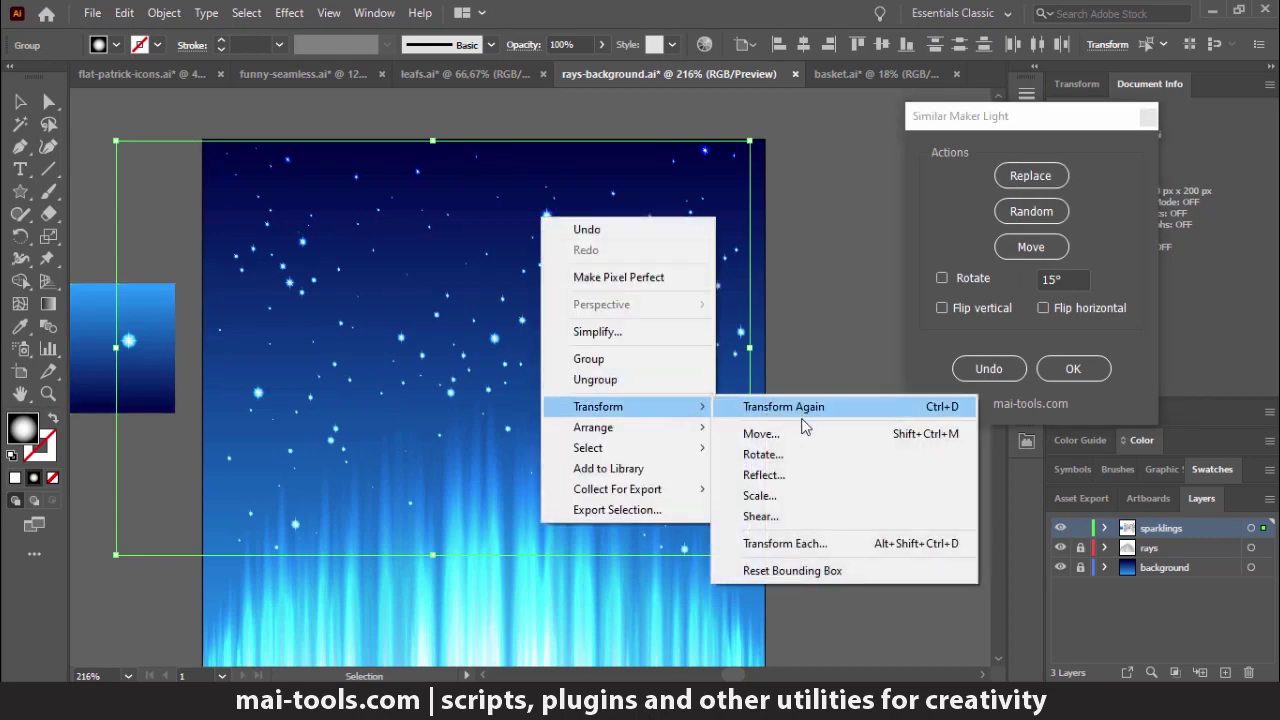
left_click(785, 543)
type("200")
key("Tab")
type("200")
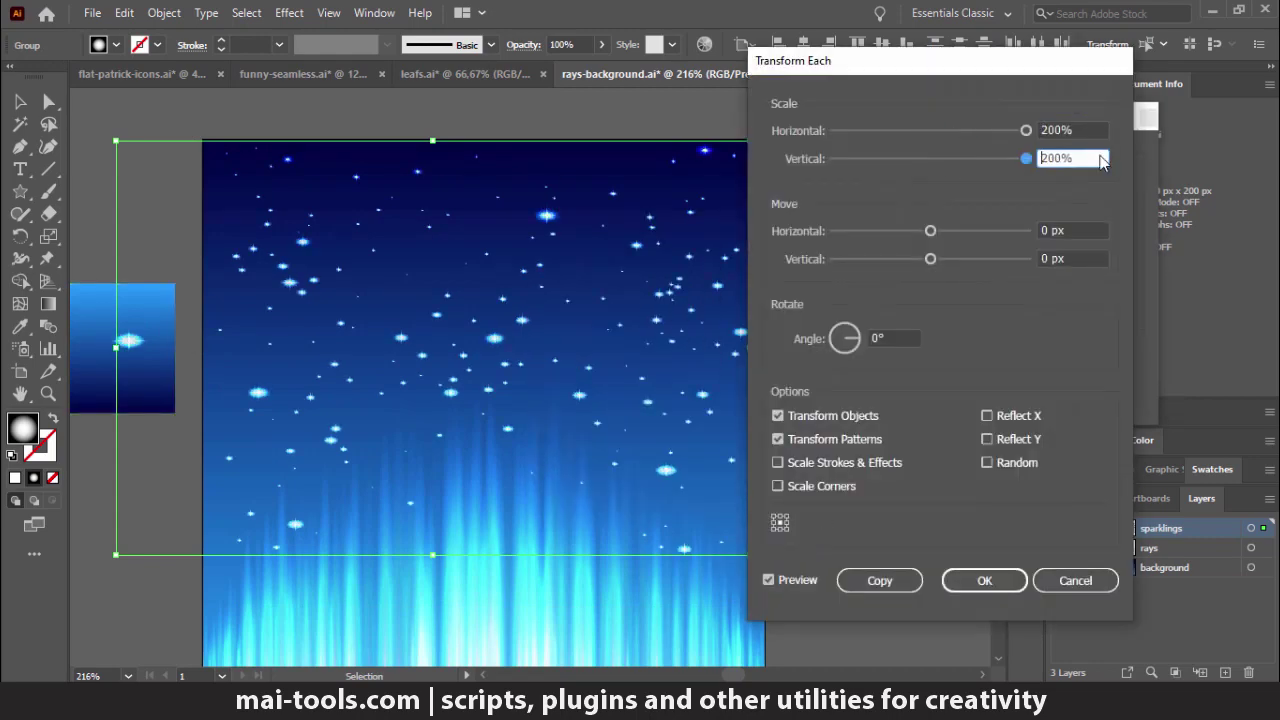
key("Return")
Reposition two stars, moving the top star lower in the sky.
left_click(843, 291)
left_click_drag(708, 152, 396, 424)
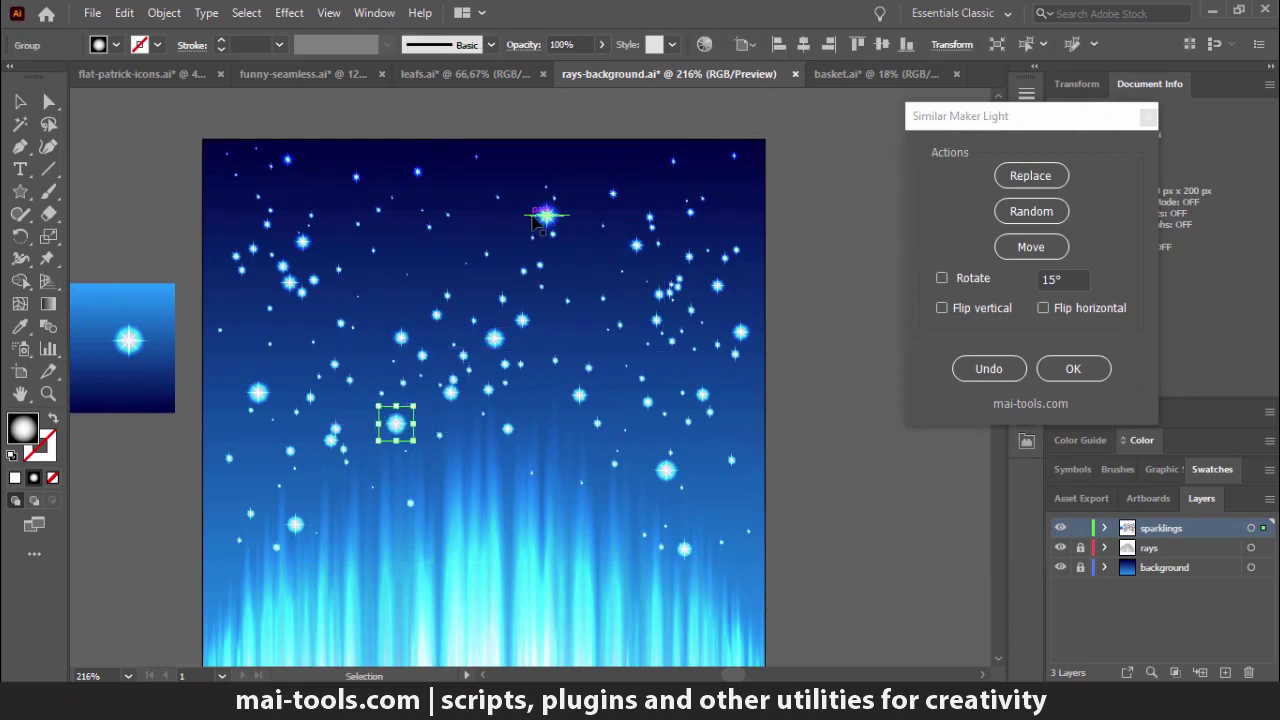
left_click_drag(534, 219, 551, 438)
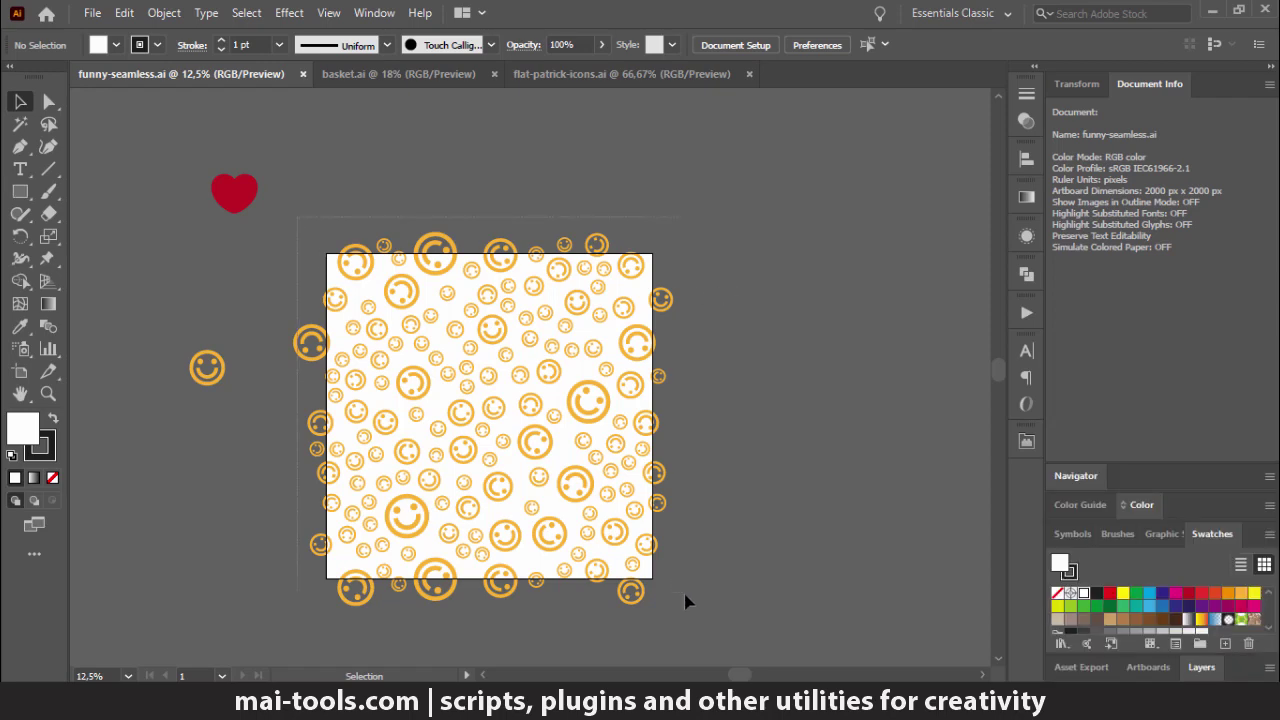
Delete the red heart sitting beside the smiley pattern artboard.
left_click_drag(298, 236, 689, 606)
left_click(782, 494)
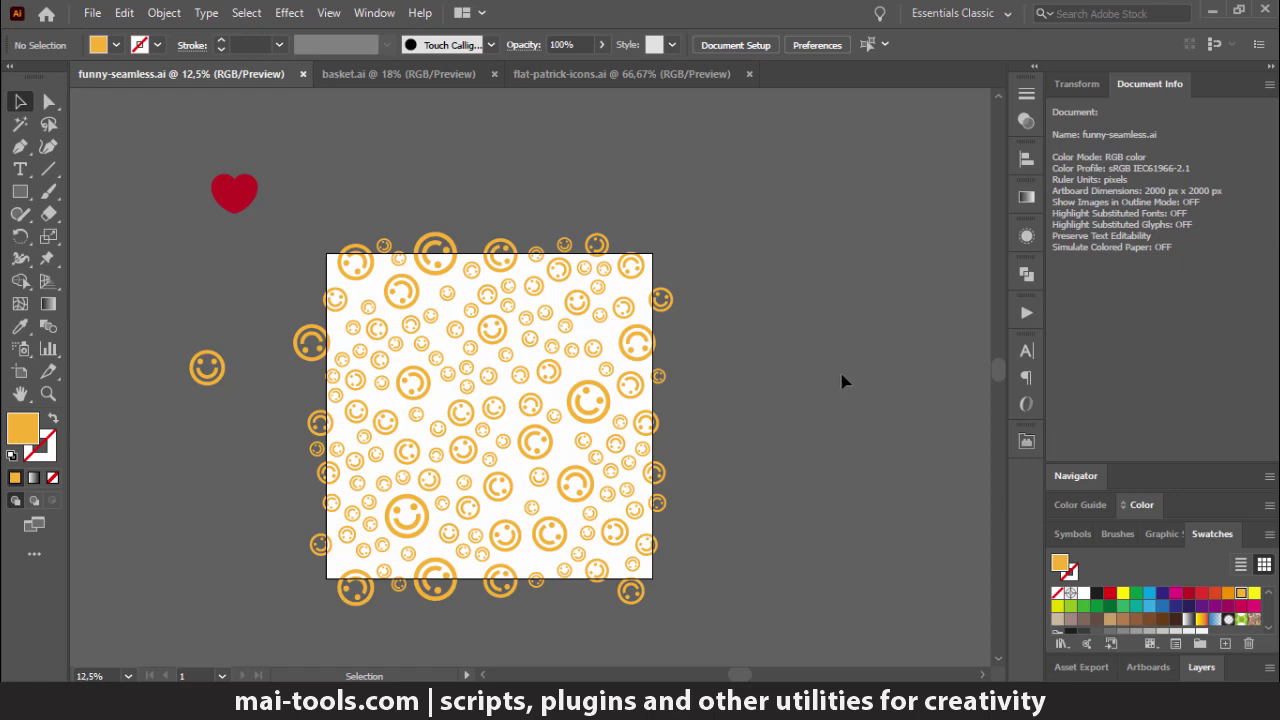
left_click_drag(842, 381, 674, 325)
scroll(665, 436, "down", 1)
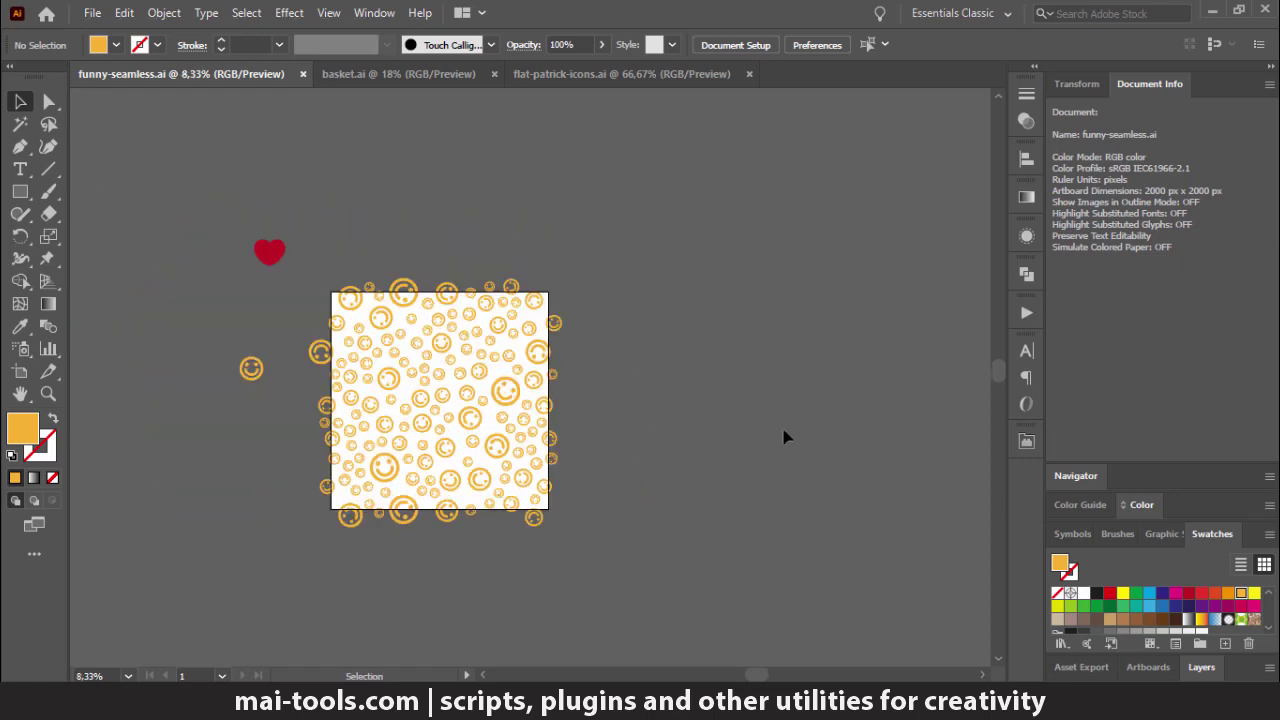
left_click_drag(786, 434, 686, 428)
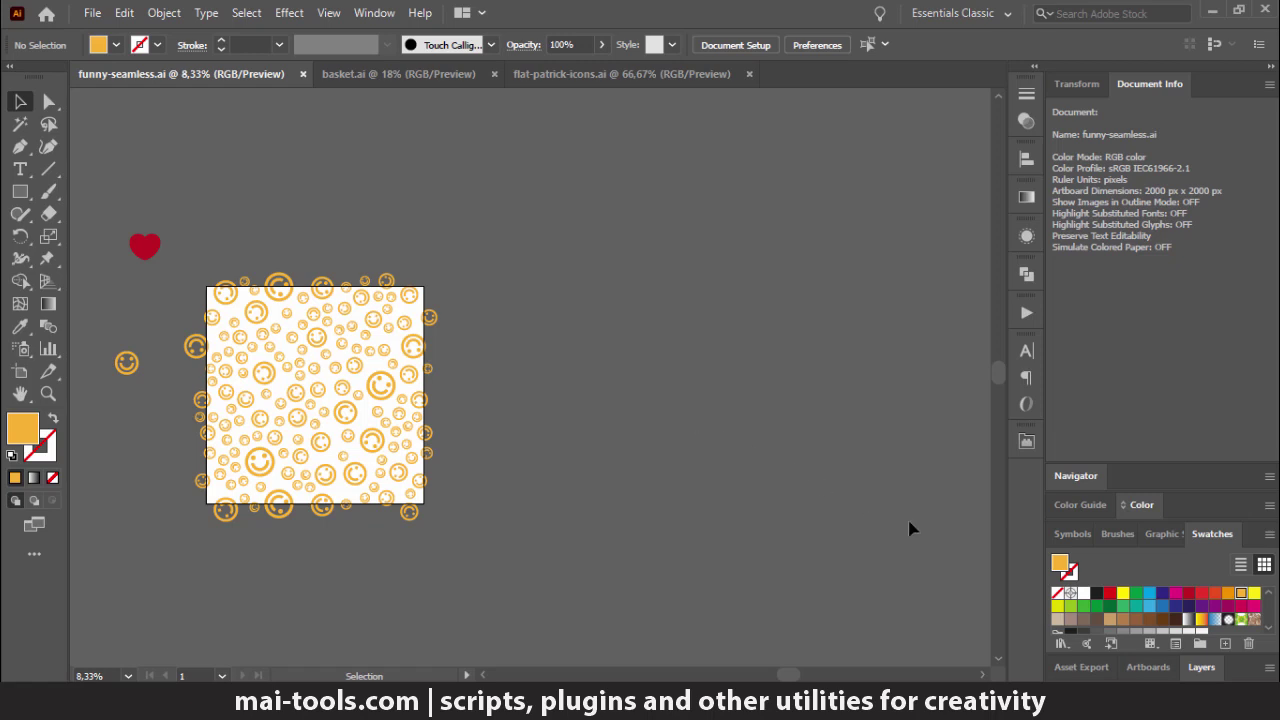
left_click(148, 250)
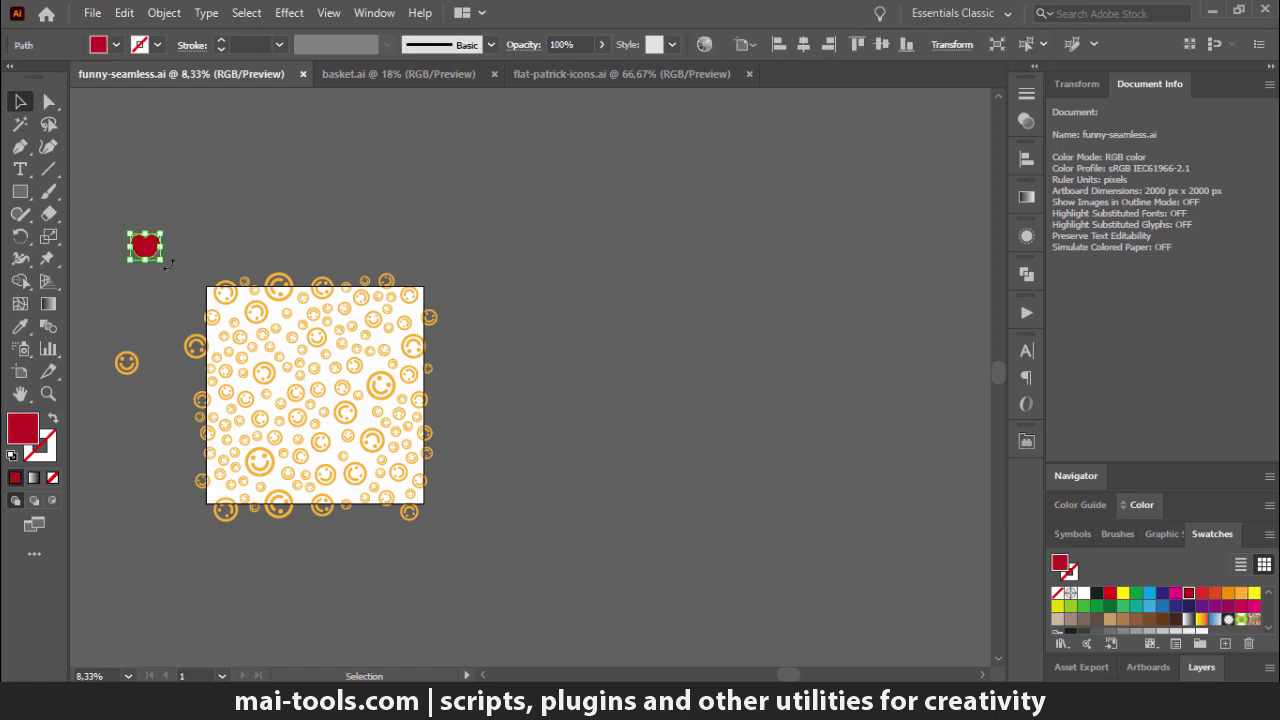
key("Delete")
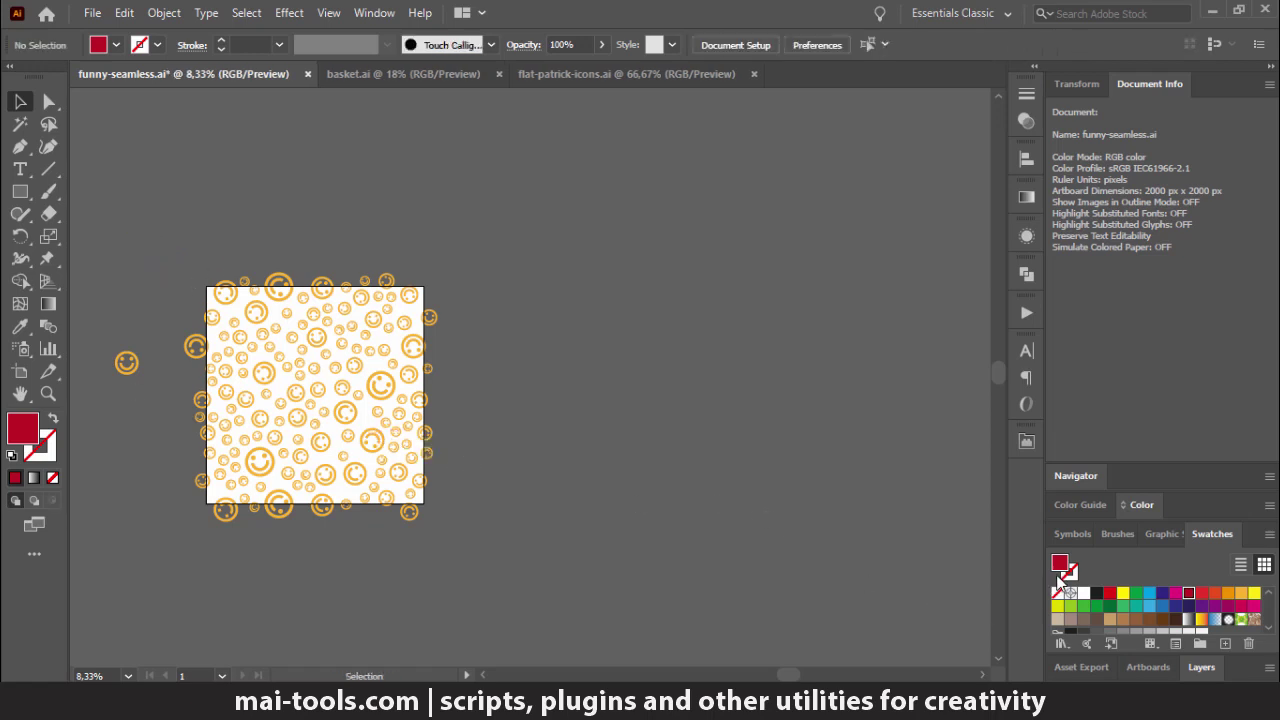
Duplicate the smiley pattern artboard from the Artboards panel menu.
left_click(1149, 667)
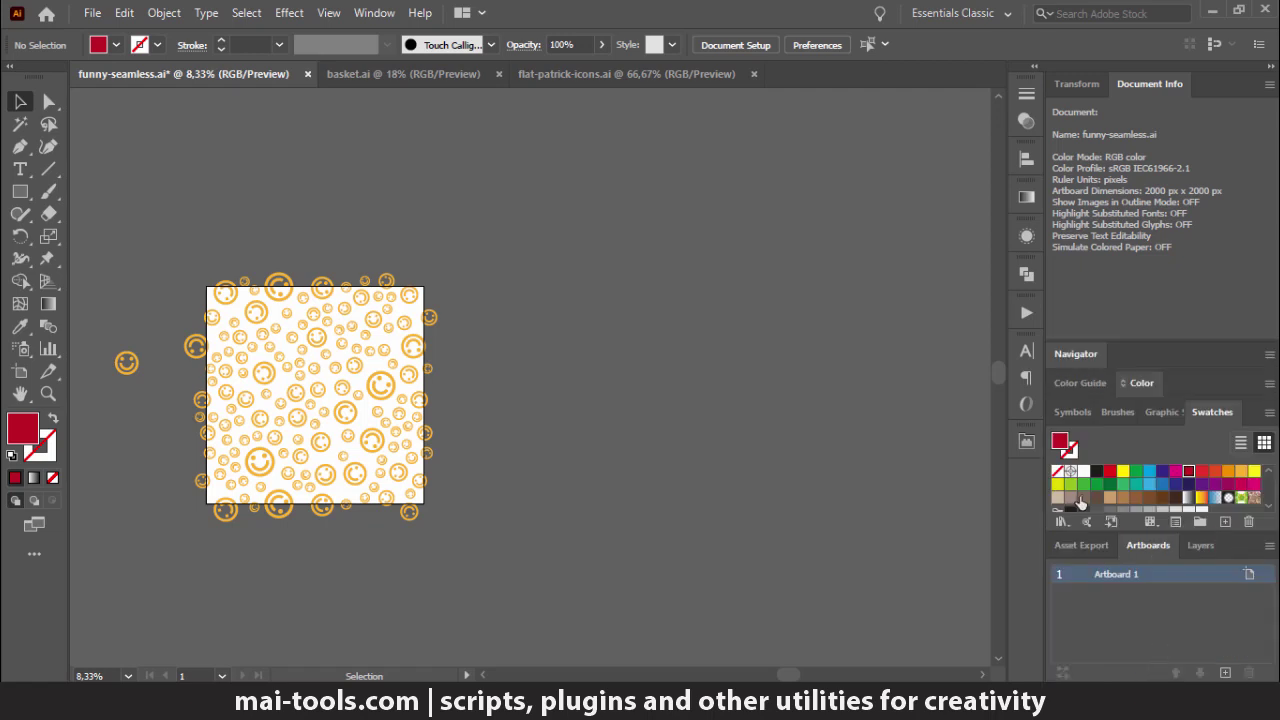
left_click(1269, 547)
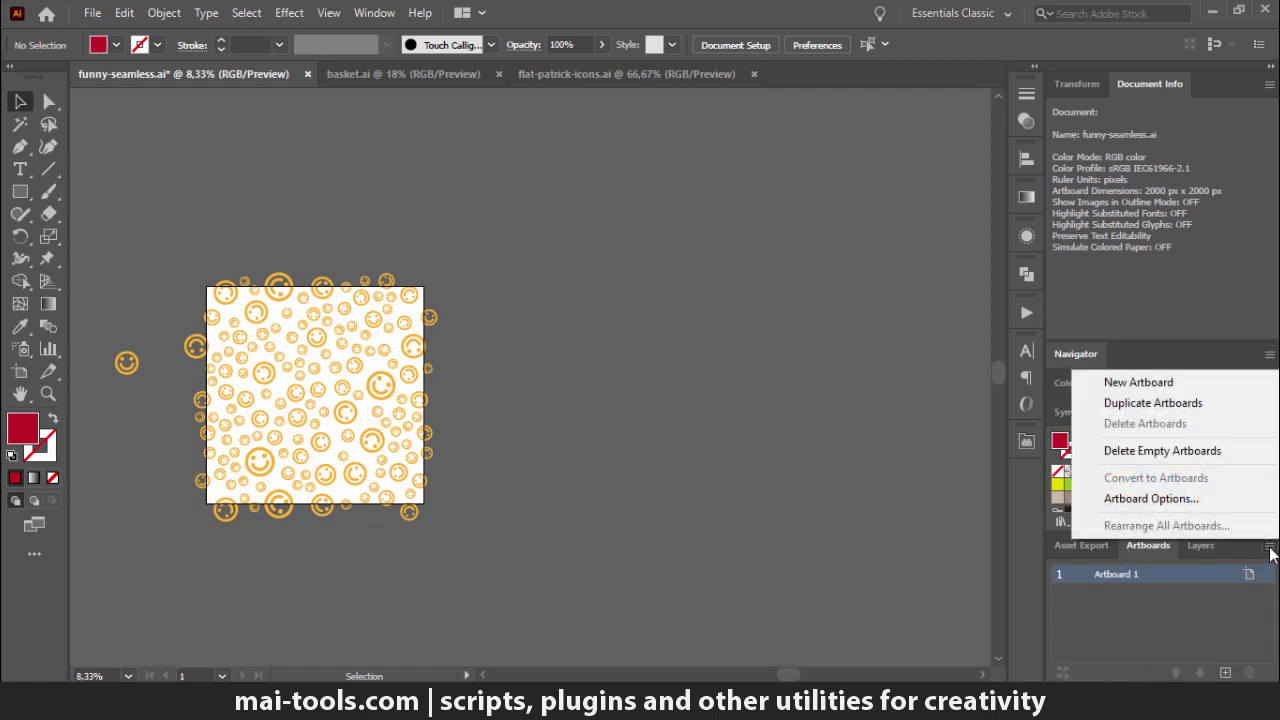
left_click(1193, 402)
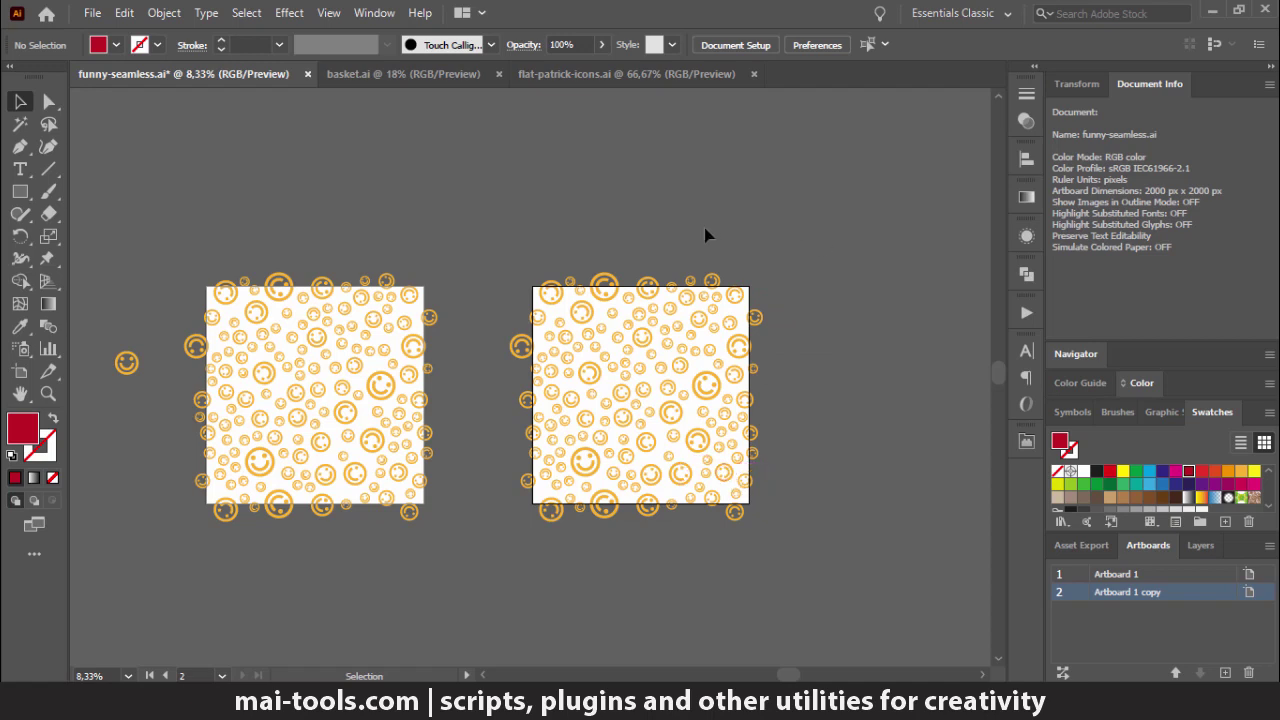
Paste a red heart and place it just above 'Artboard 1 copy'.
key("ctrl+v")
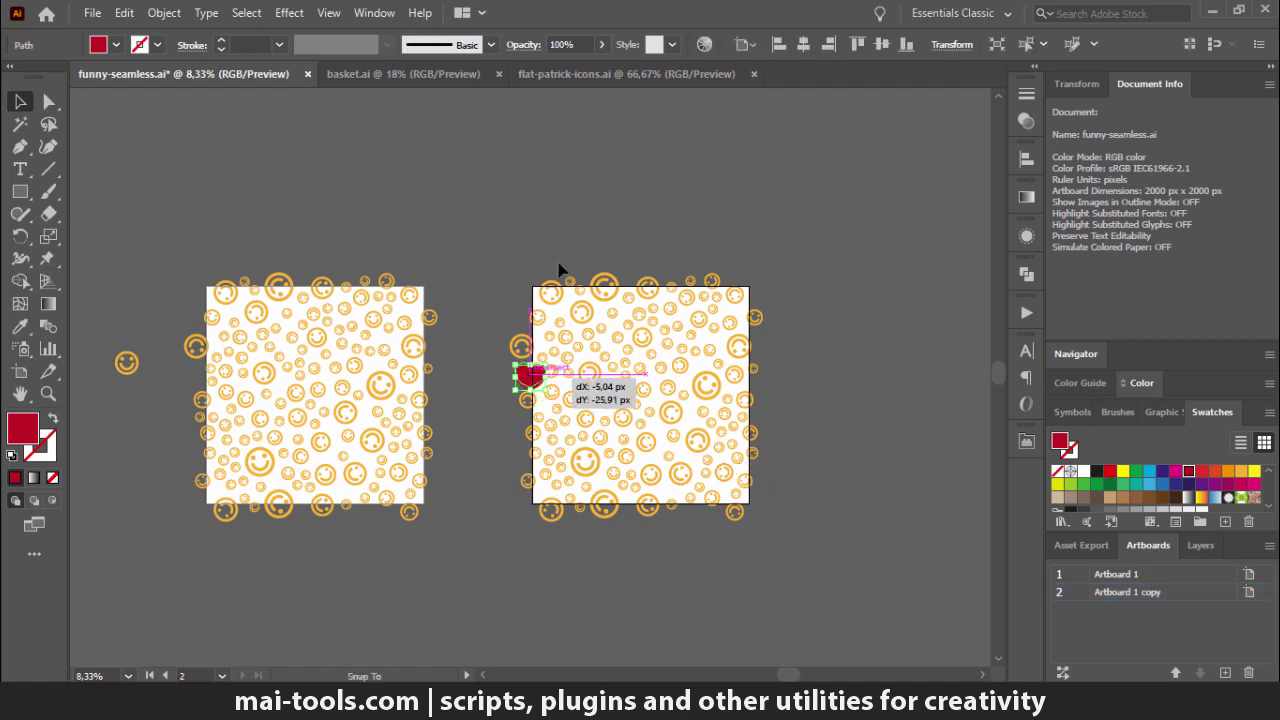
left_click_drag(527, 373, 568, 222)
left_click(668, 216)
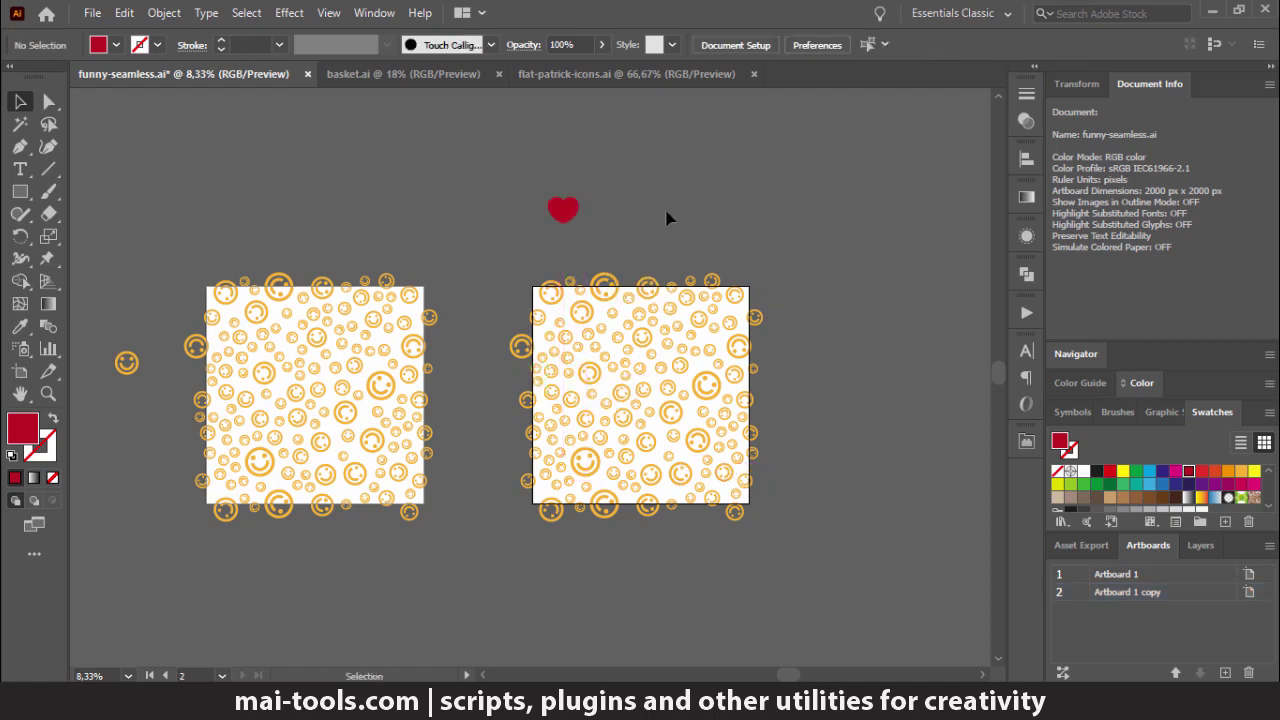
left_click(92, 12)
mouse_move(215, 431)
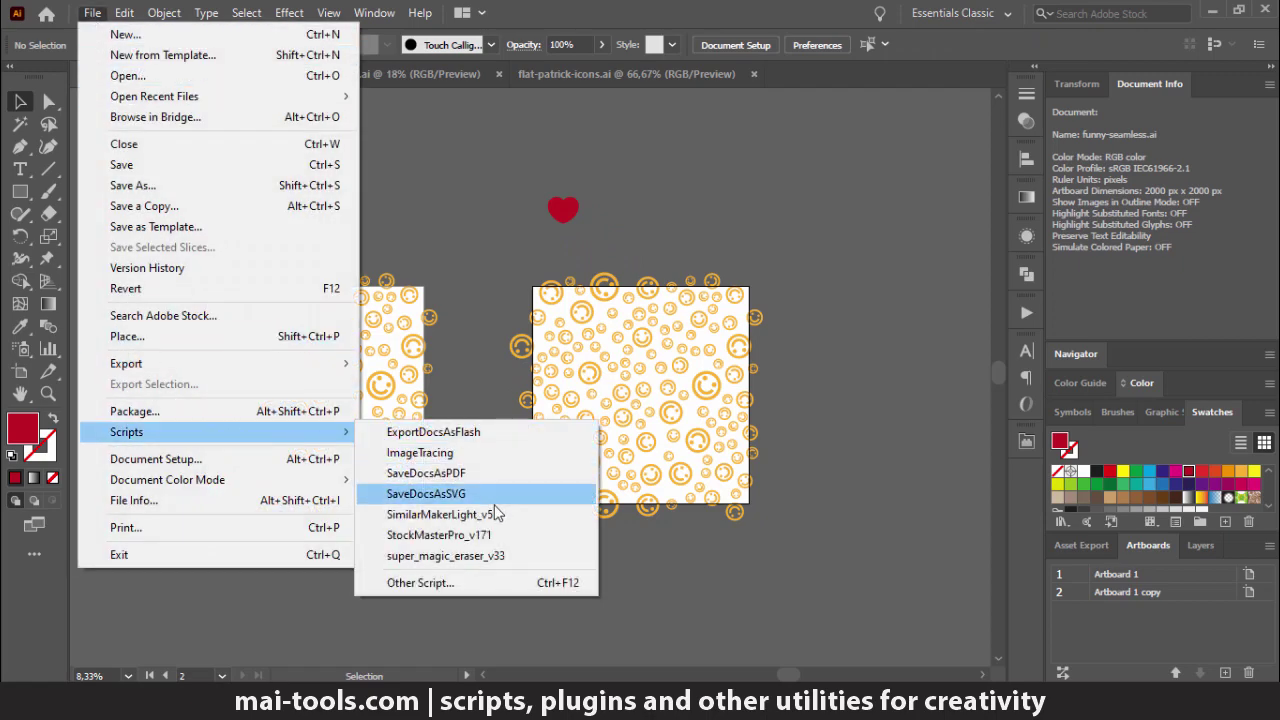
Launch SimilarMakerLight_v5 and move its window clear of the artboards.
left_click(498, 514)
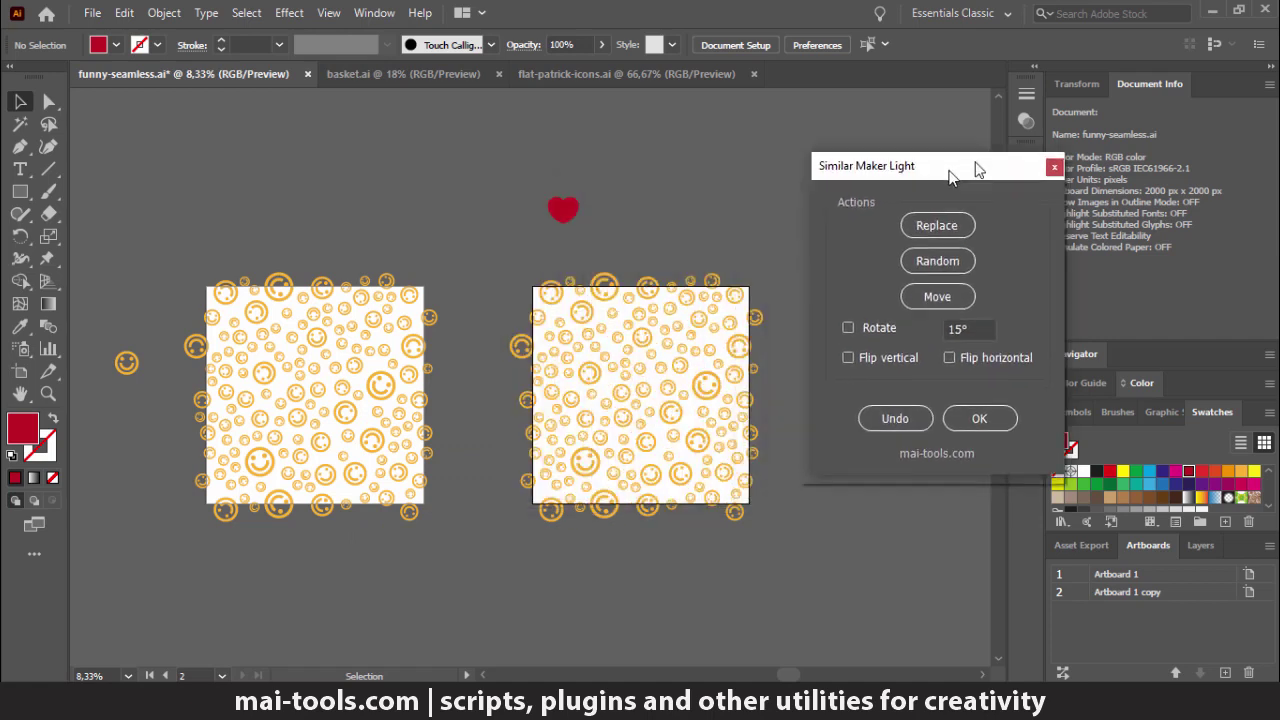
left_click_drag(651, 203, 1031, 134)
left_click(752, 211)
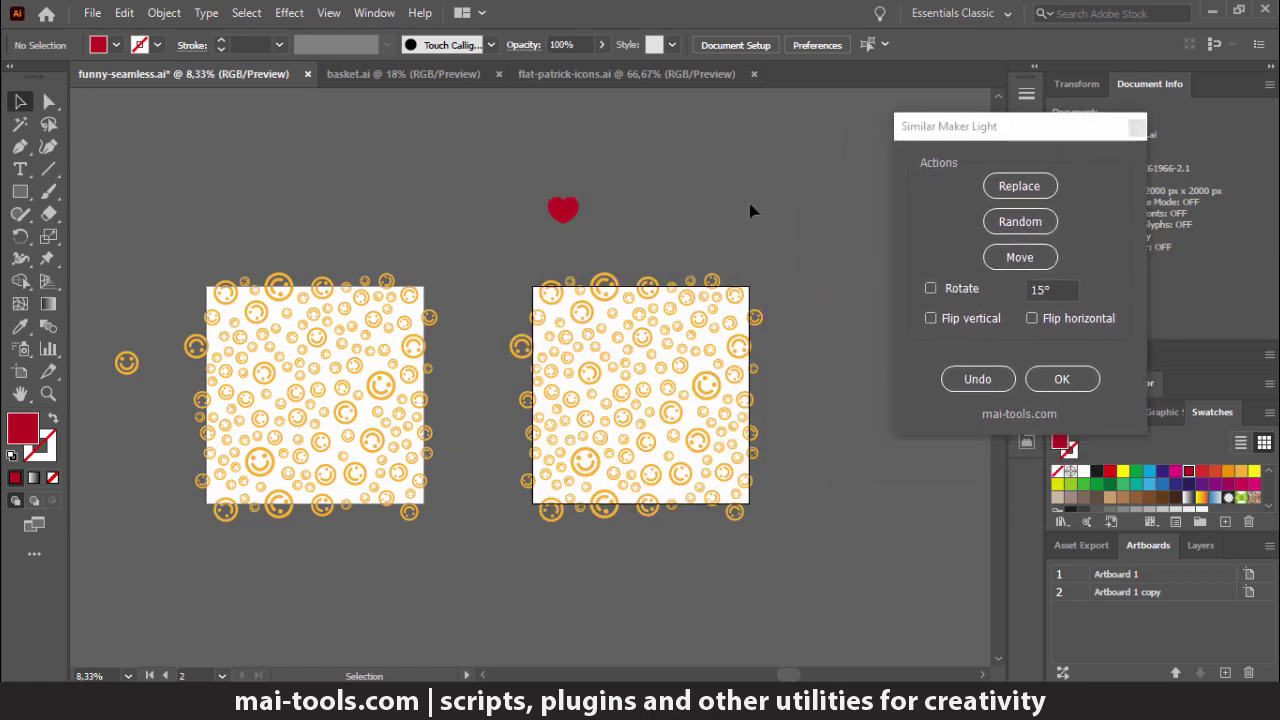
Replace the copied artboard's smileys with the red heart and float the Swatches panel.
left_click(566, 212)
left_click_drag(514, 270, 846, 557)
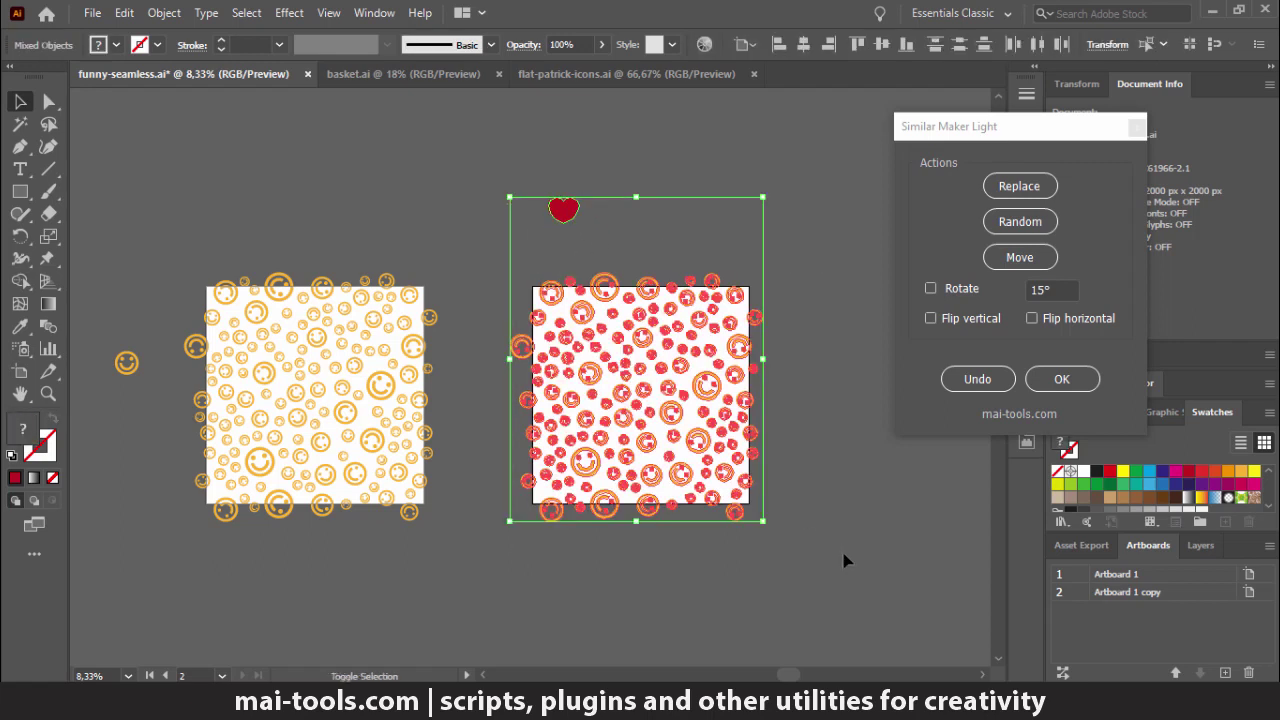
left_click(1022, 188)
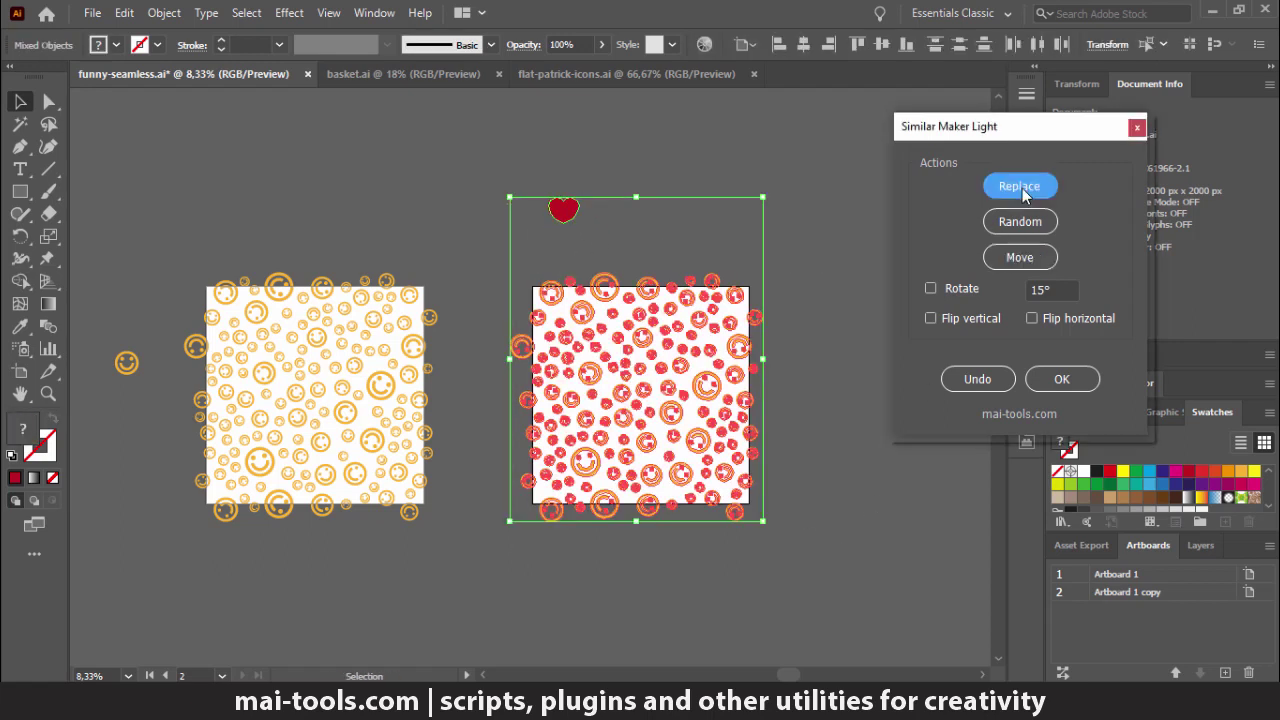
left_click(816, 234)
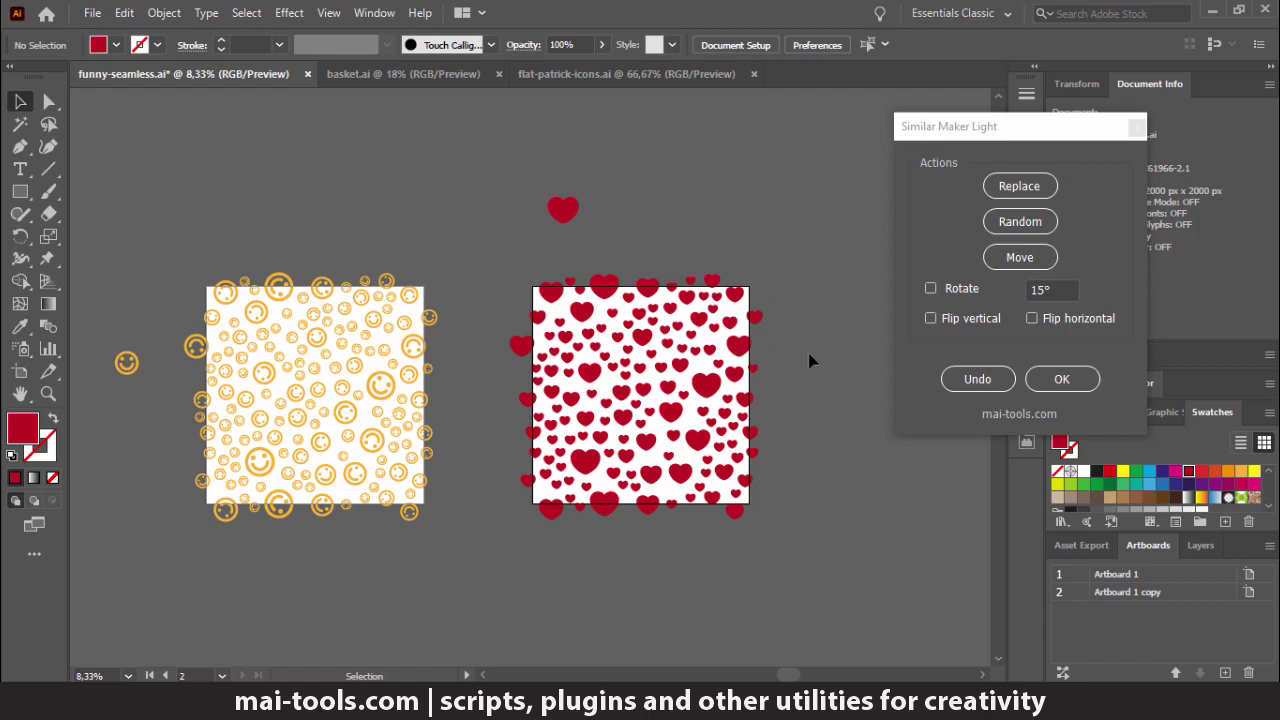
left_click_drag(1225, 413, 828, 473)
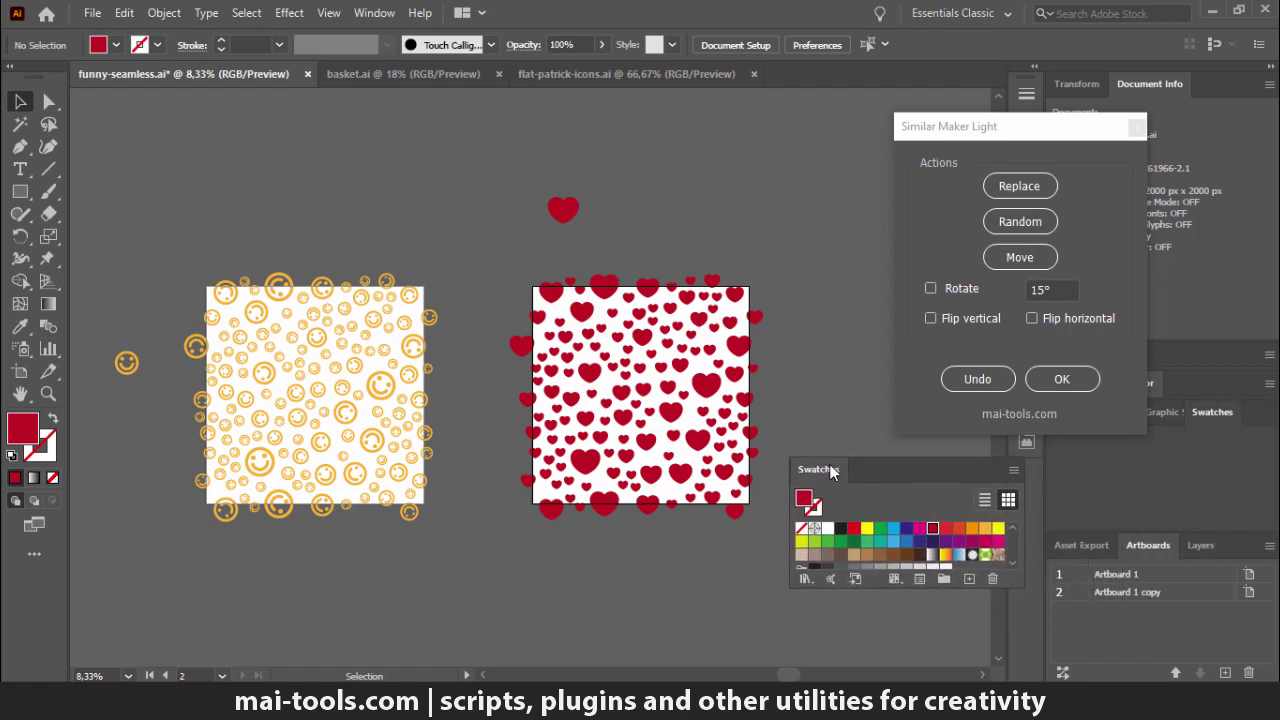
left_click_drag(826, 378, 691, 349)
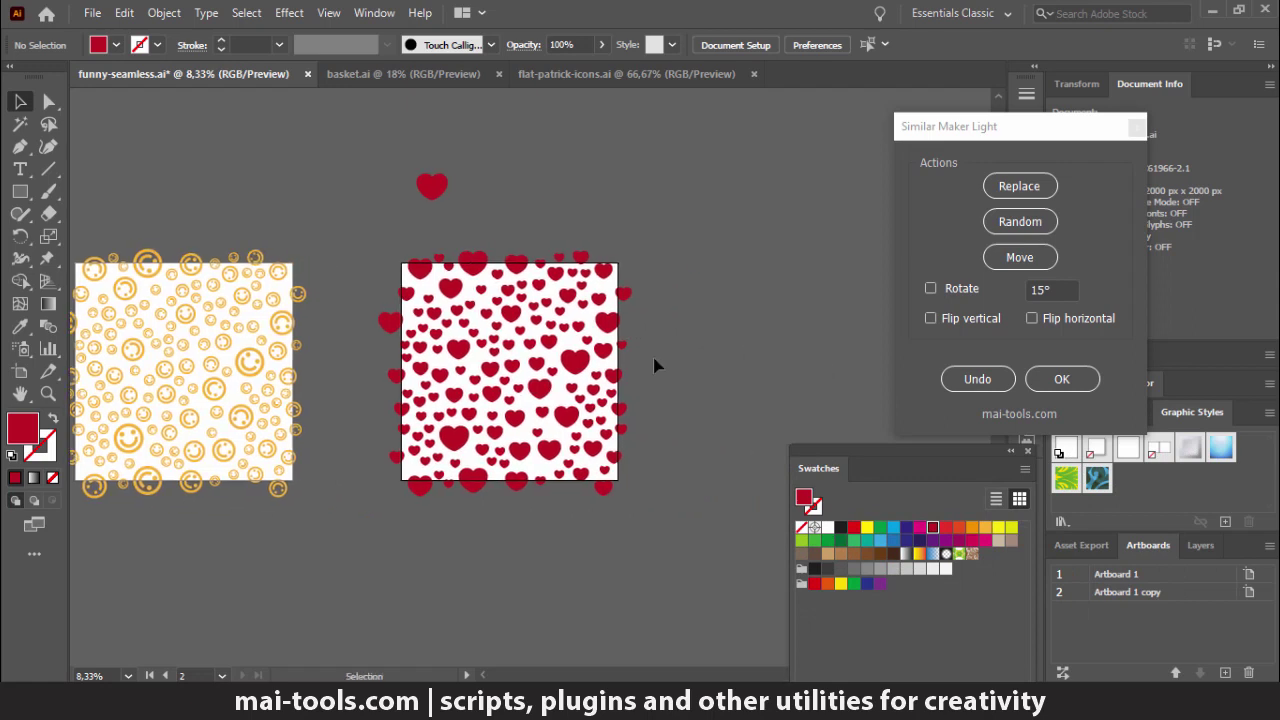
Create a 2000 × 2000 px rectangle with the Rectangle tool.
left_click(1200, 547)
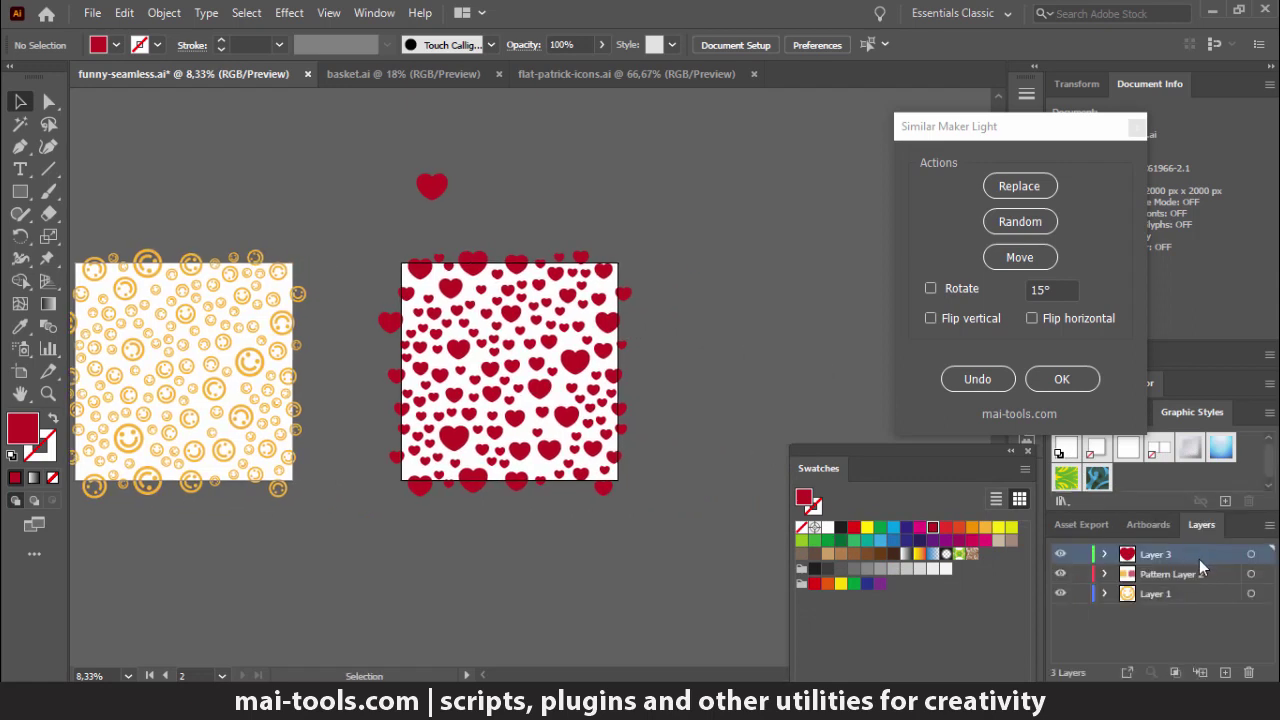
left_click(20, 191)
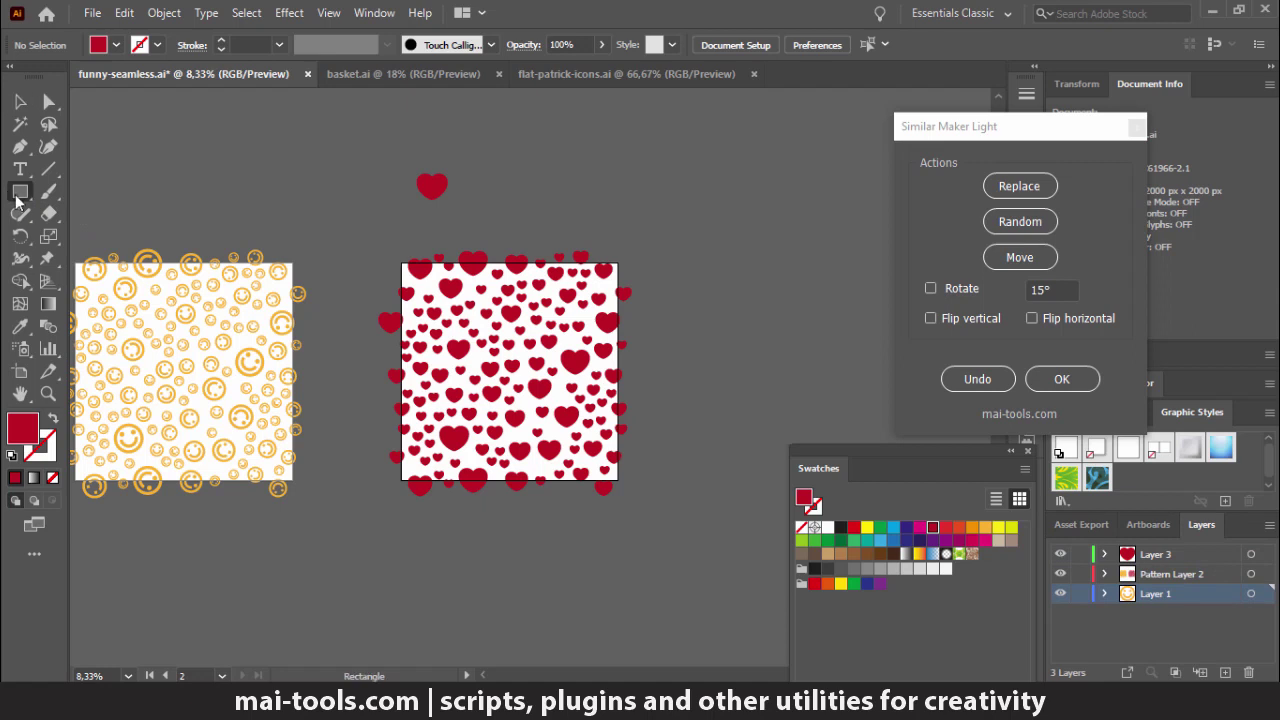
left_click(379, 272)
type("2000")
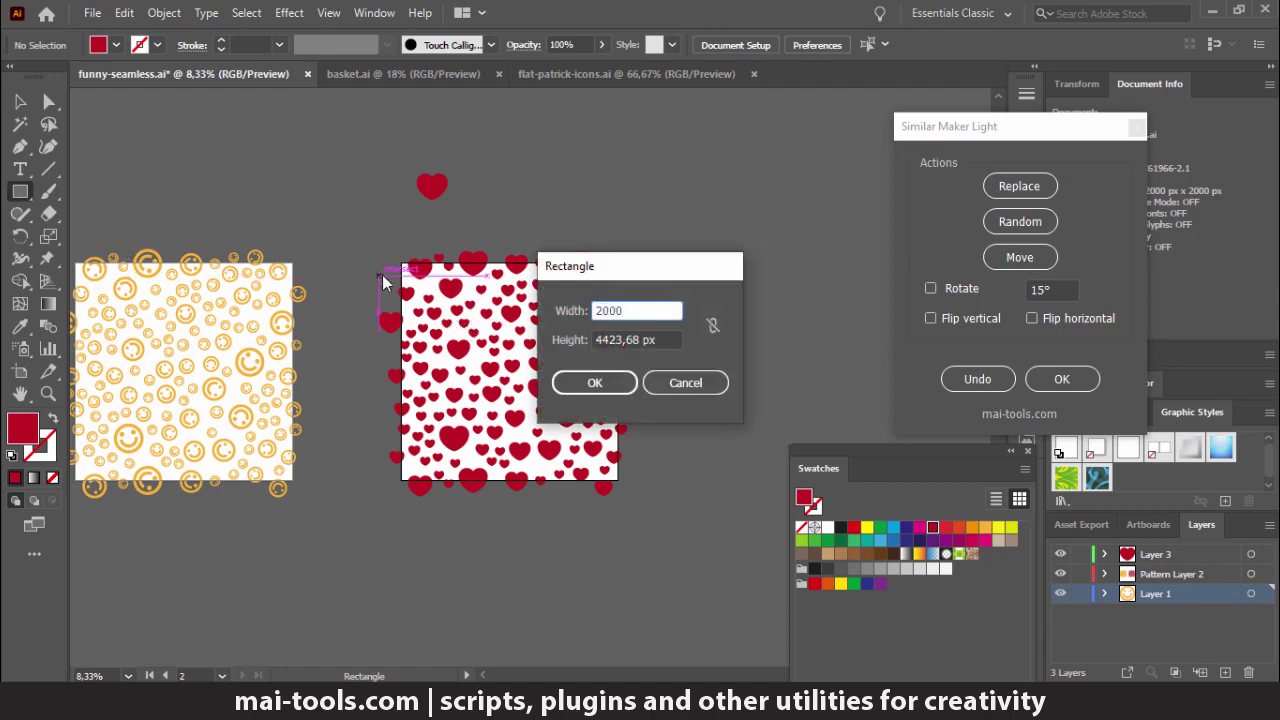
key("Tab")
type("2")
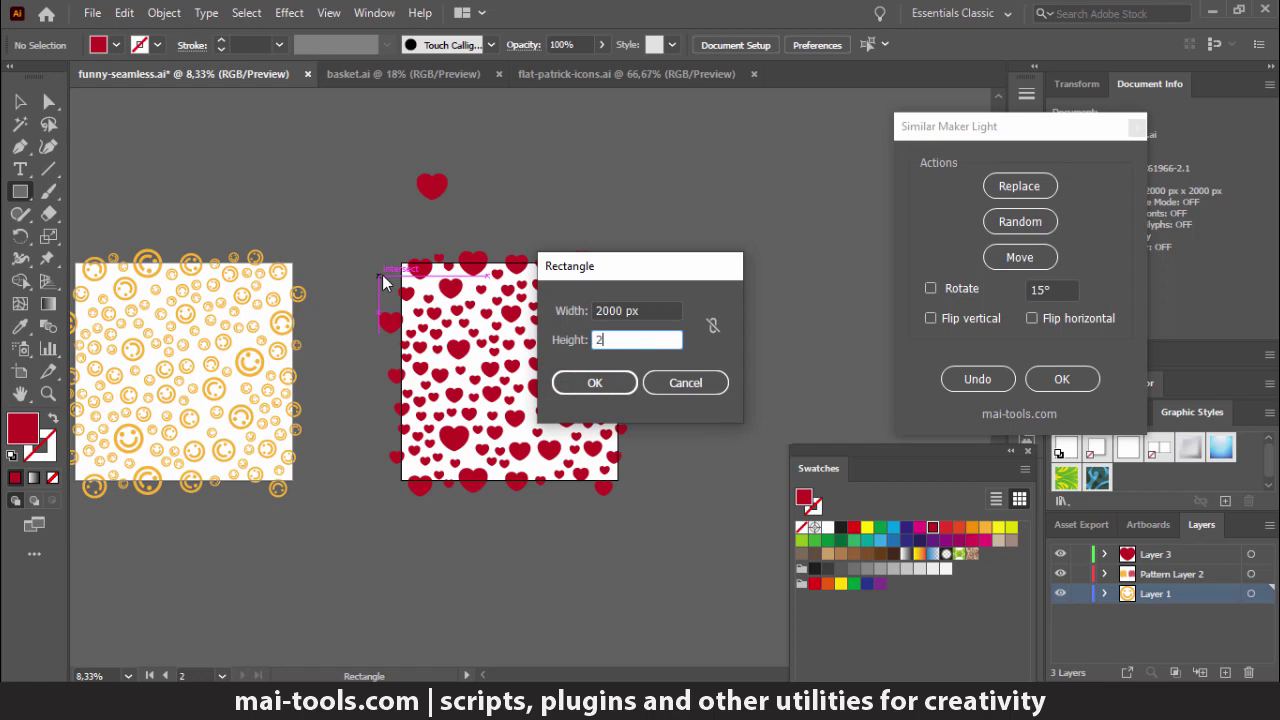
type("000")
left_click(607, 388)
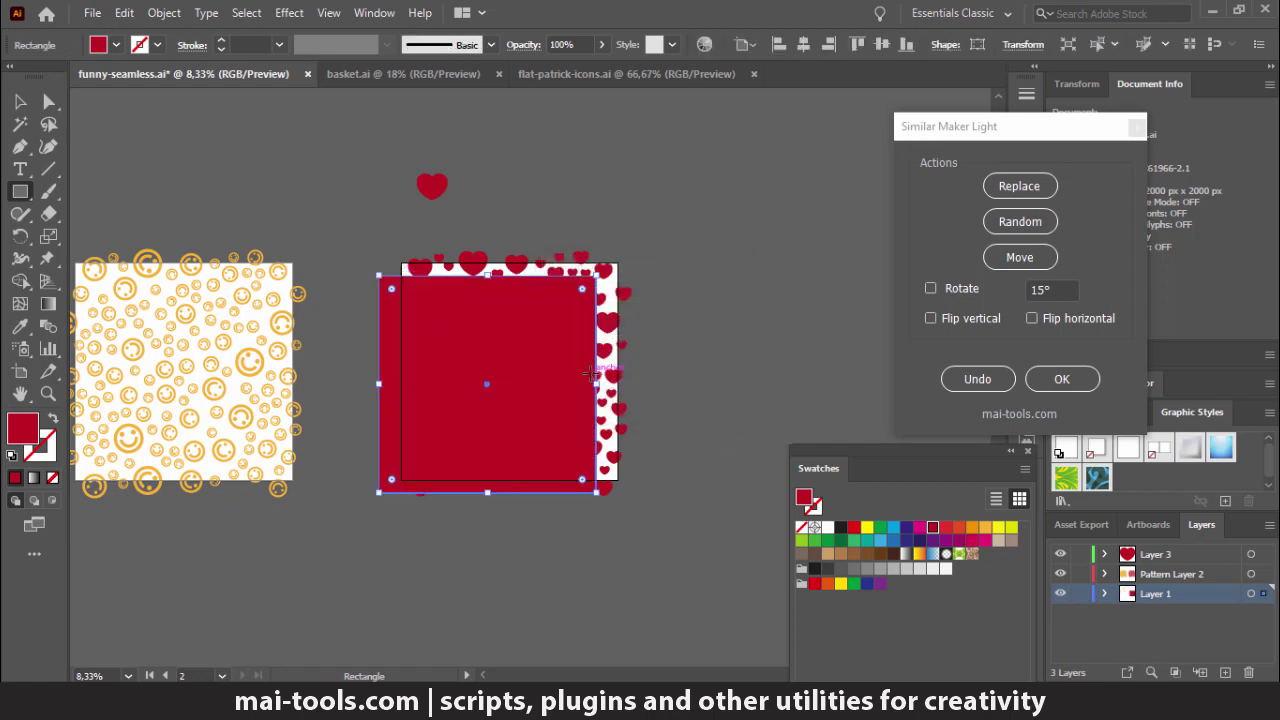
Set the square's fill to None, send it to back, and centre it on the tile.
key("v")
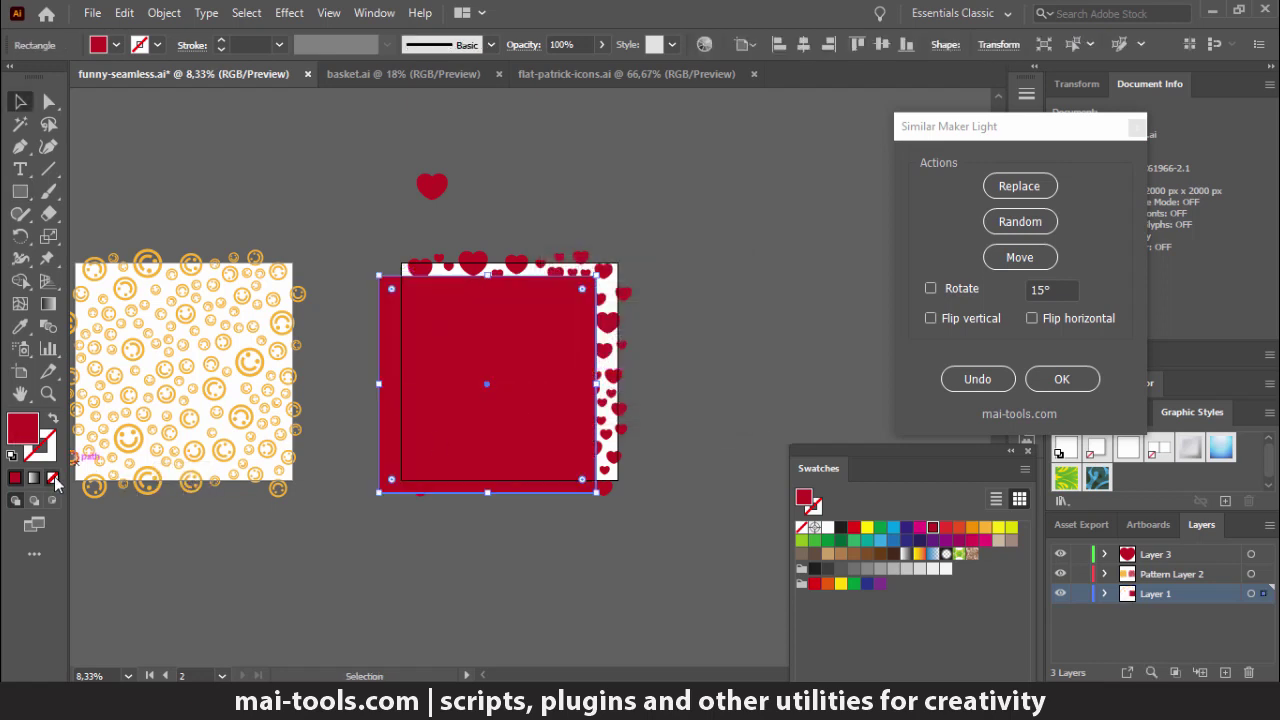
left_click(52, 477)
right_click(391, 279)
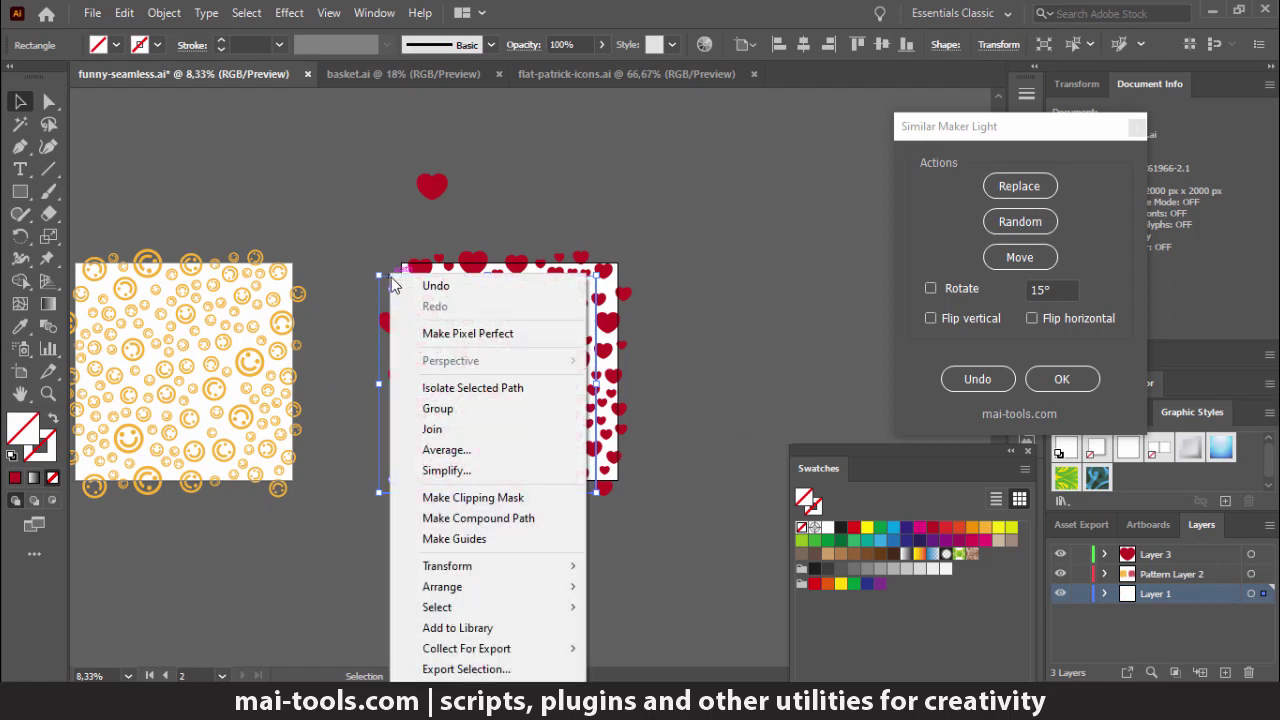
mouse_move(442, 587)
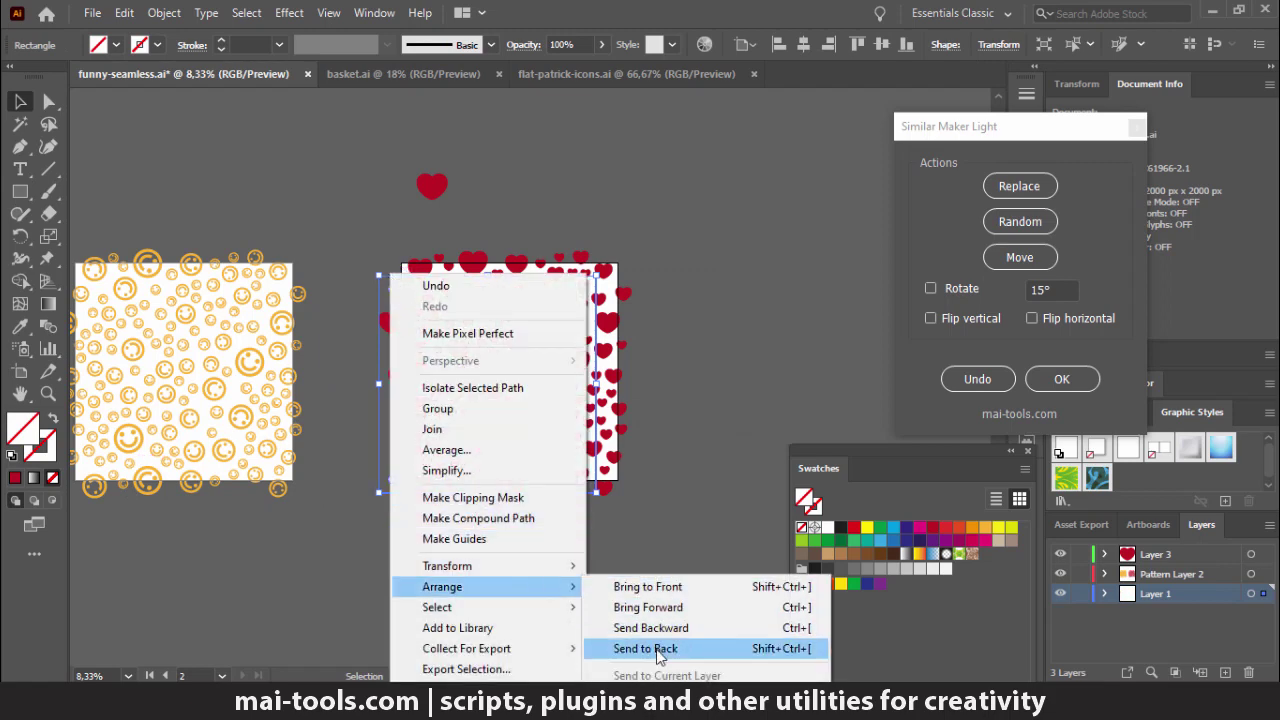
left_click(656, 647)
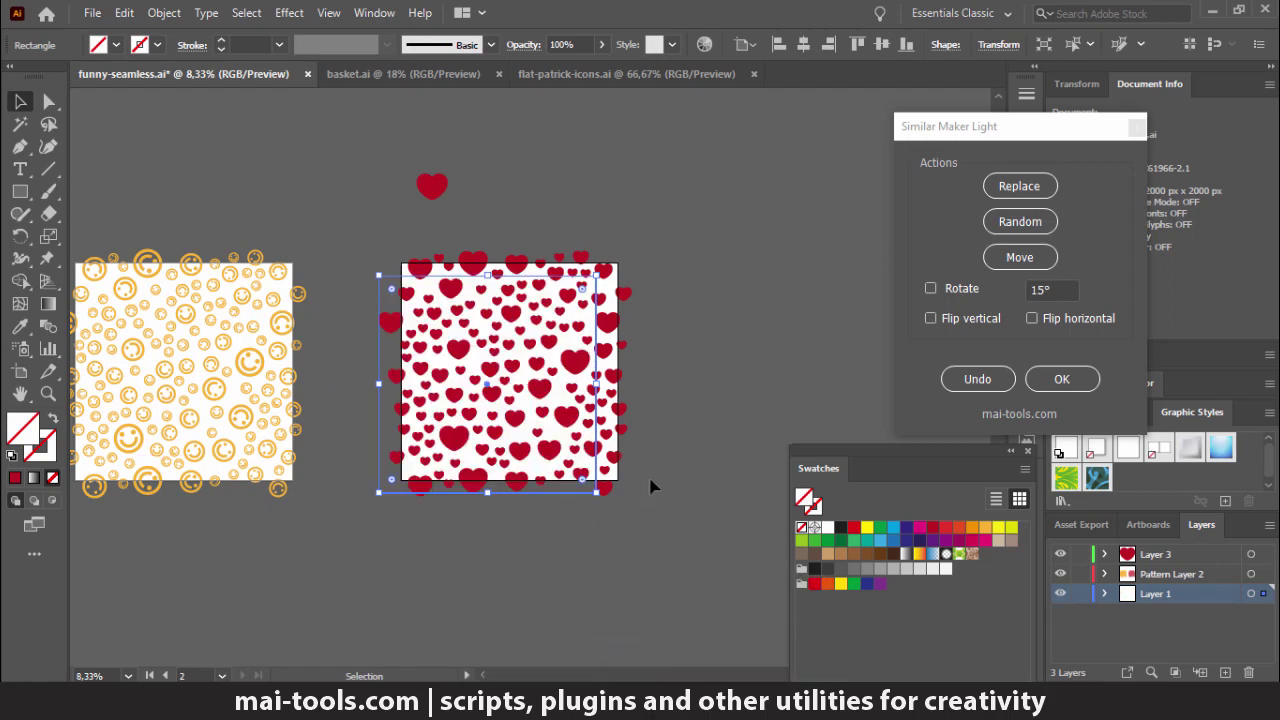
left_click(802, 45)
left_click(882, 44)
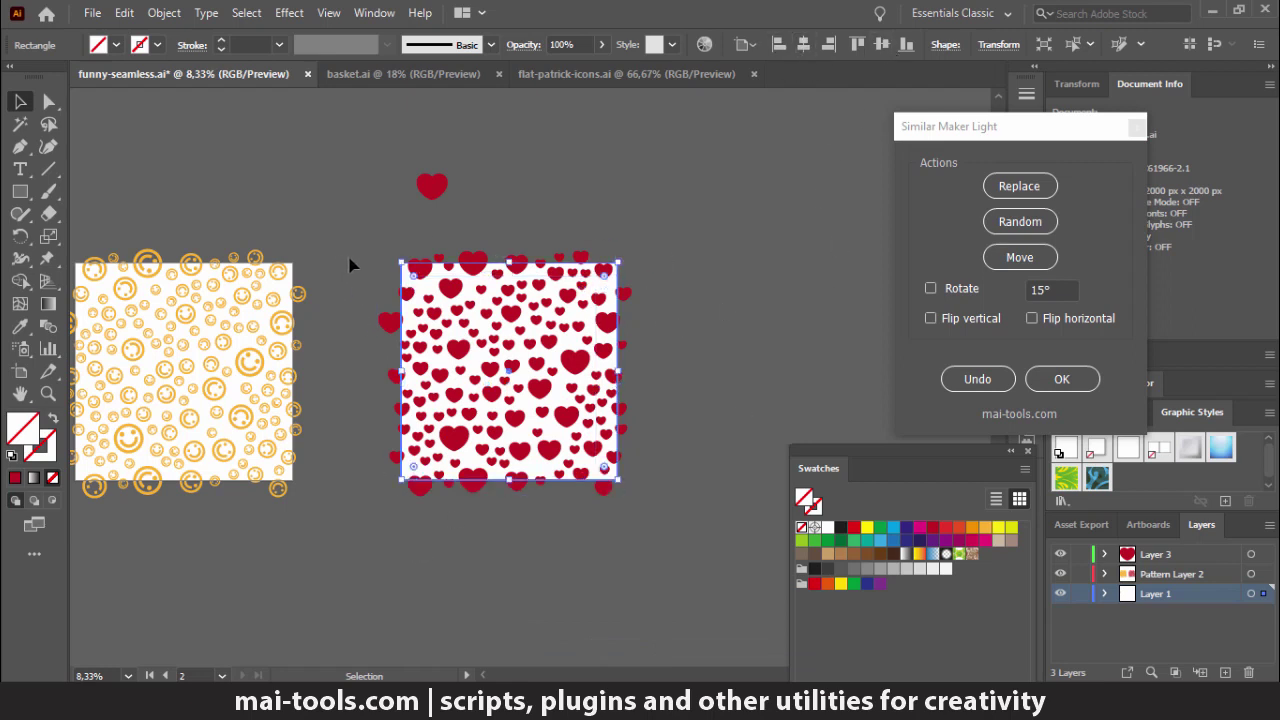
Drag the hearts group into the Swatches panel as a new pattern swatch.
key("ctrl+alt+bracketright")
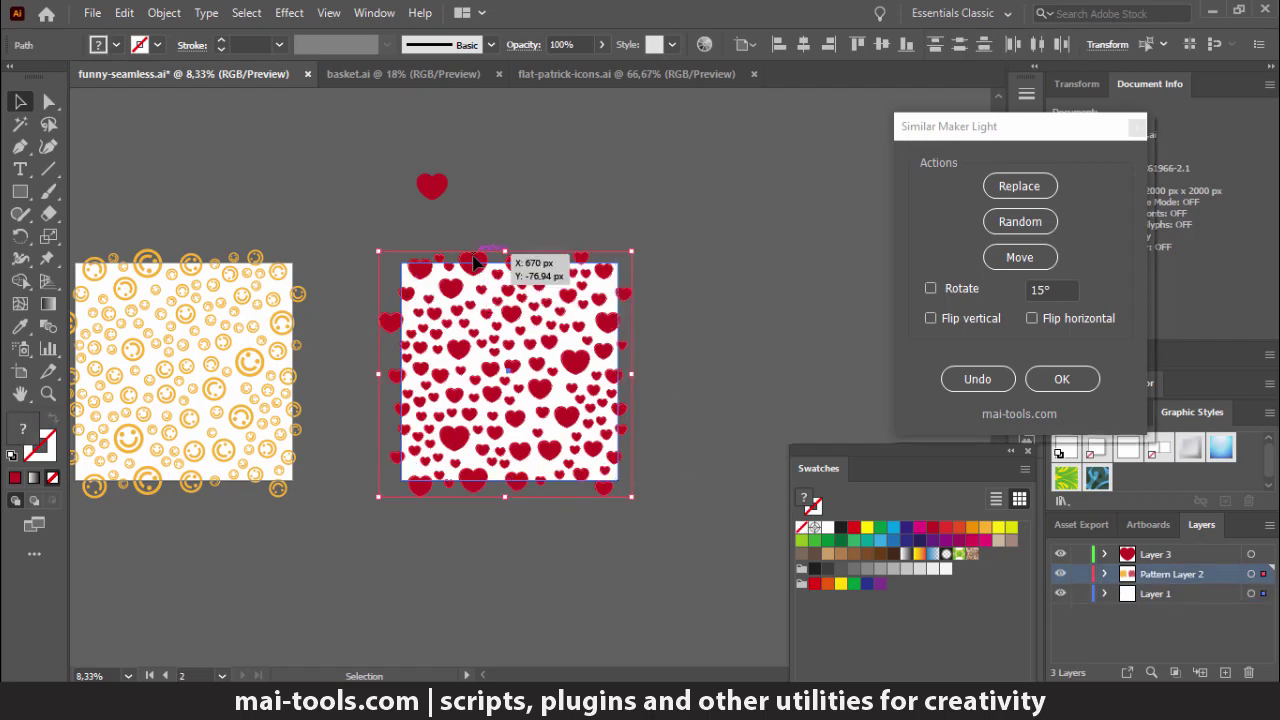
mouse_move(474, 262)
left_mouse_down()
mouse_move(972, 562)
mouse_move(982, 554)
left_mouse_up()
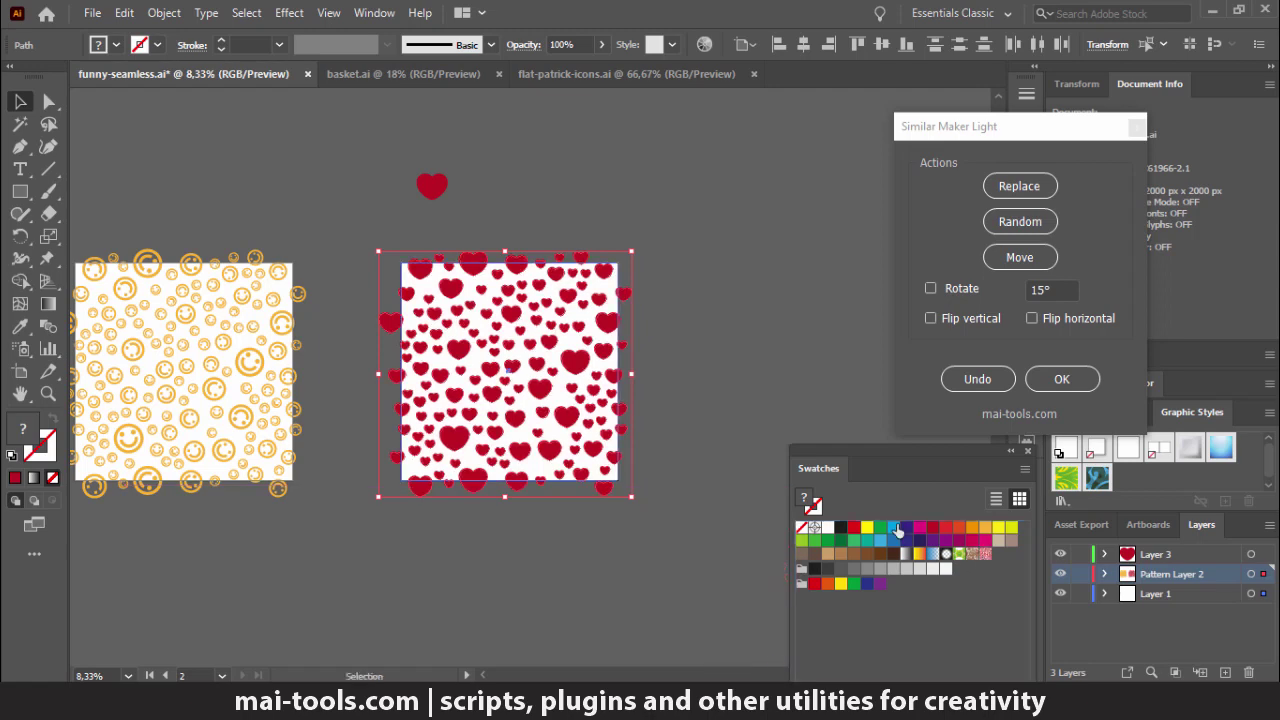
left_click(758, 352)
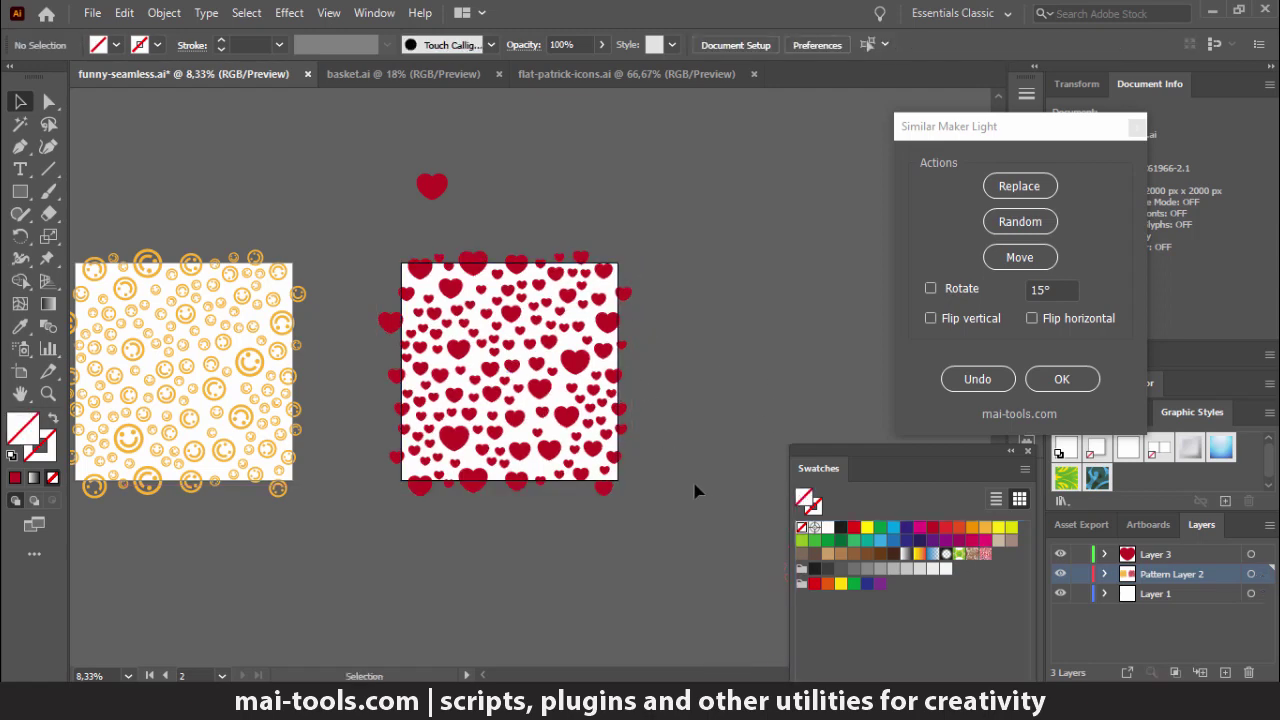
left_click_drag(697, 490, 694, 340)
key("ctrl+minus")
left_click_drag(714, 429, 457, 398)
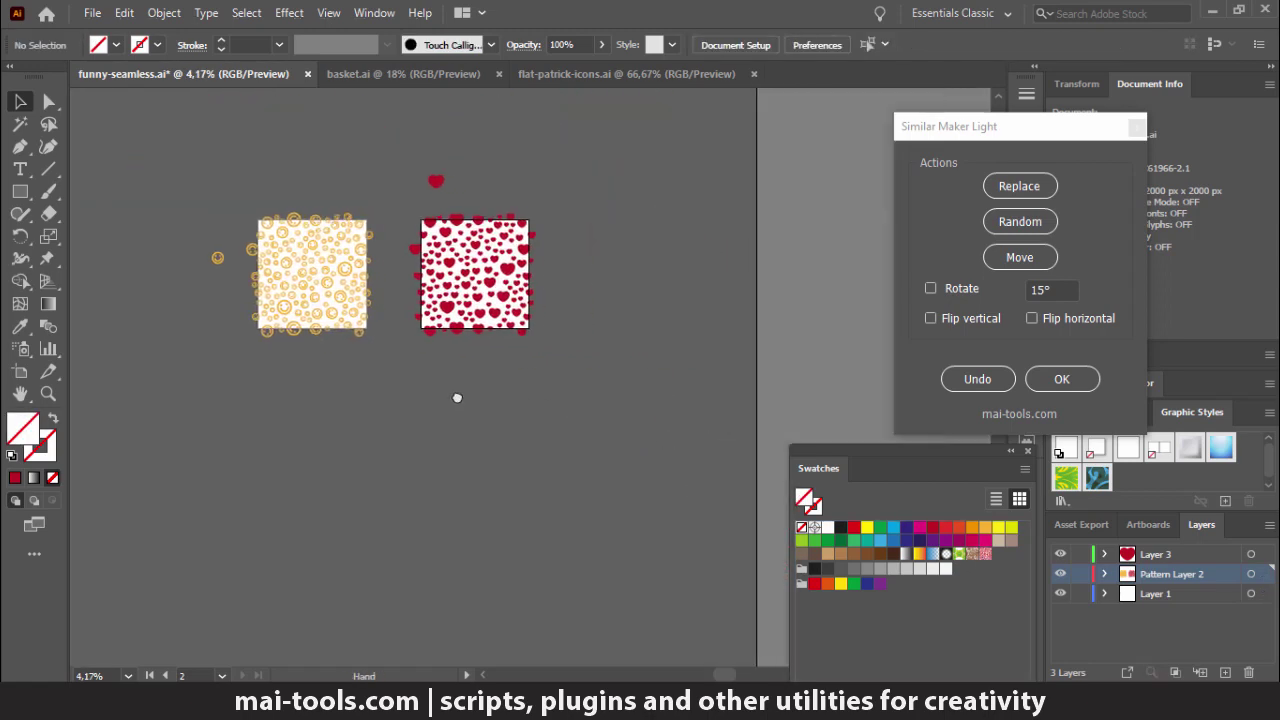
Draw a large rectangle below the artboards and fill it with the new hearts pattern.
key("m")
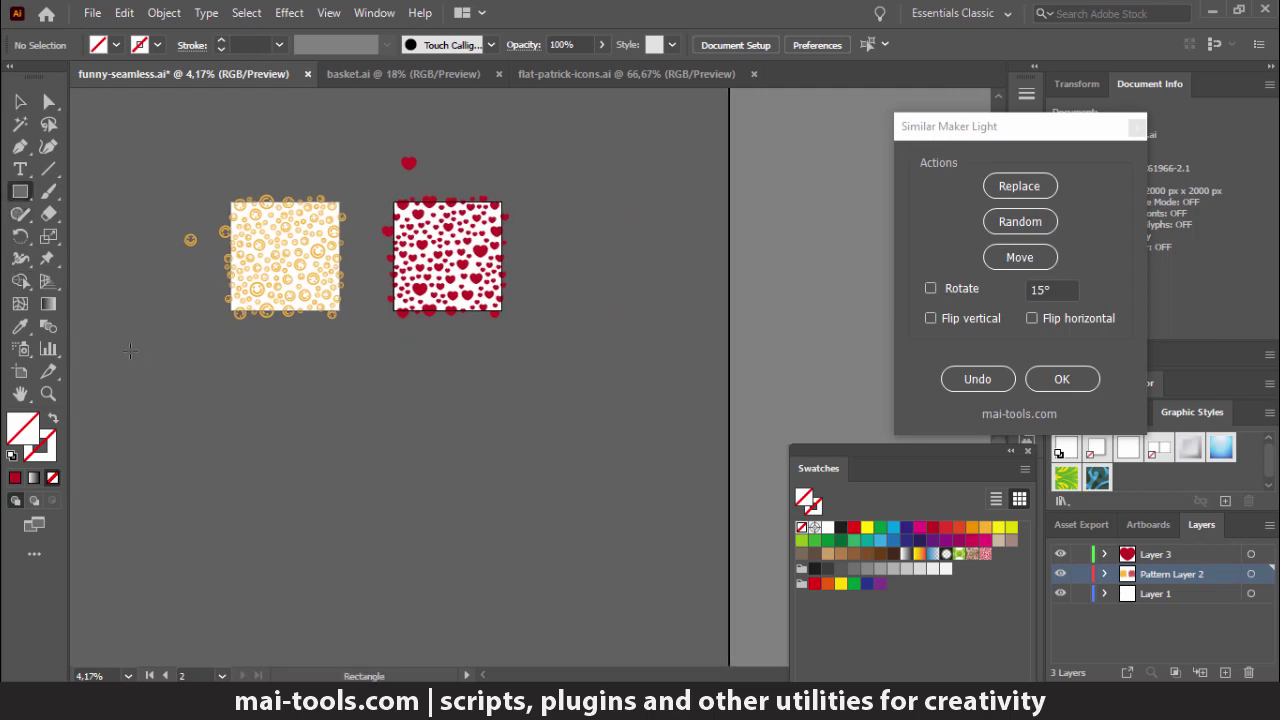
left_click_drag(129, 350, 630, 637)
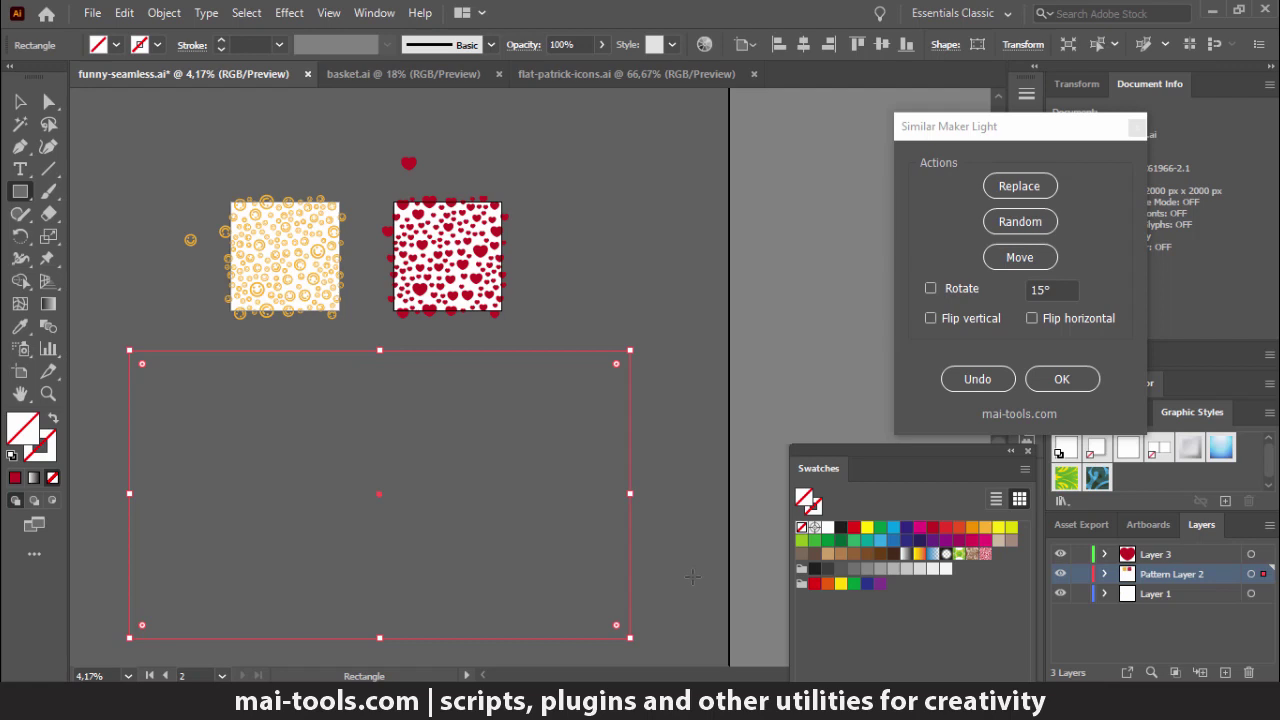
left_click(985, 555)
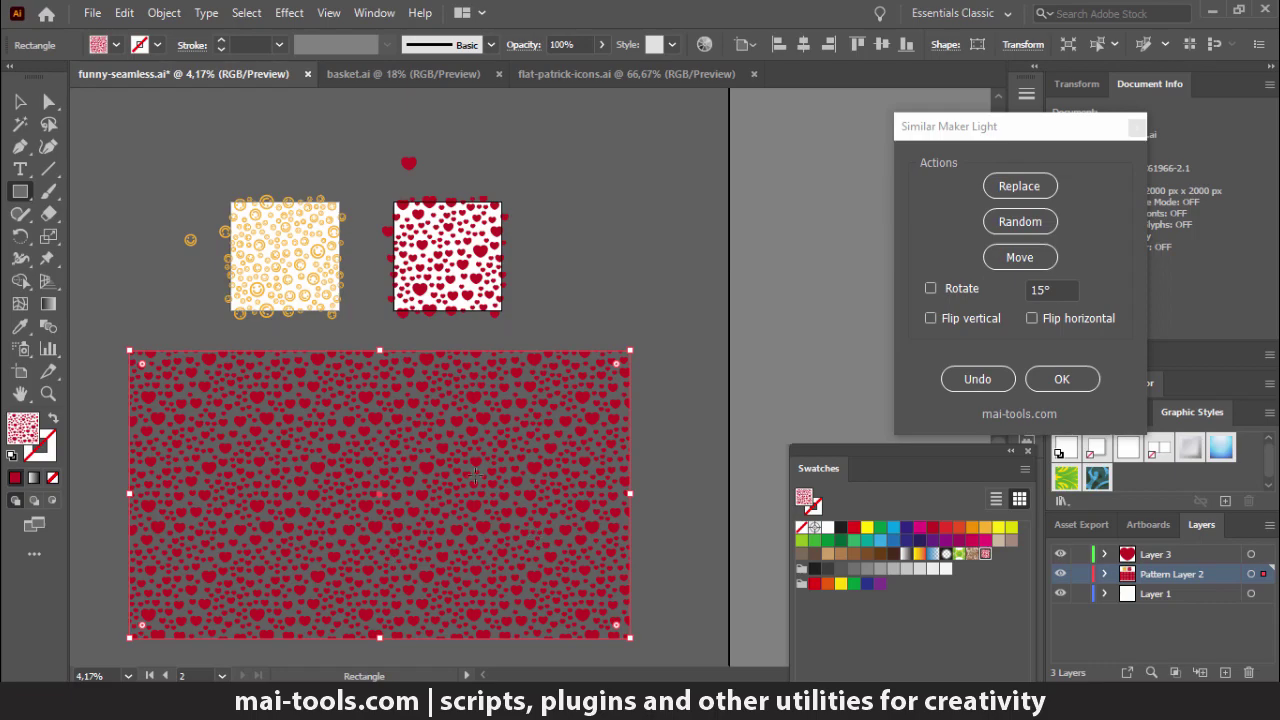
scroll(476, 474, "up", 1)
scroll(480, 475, "up", 2)
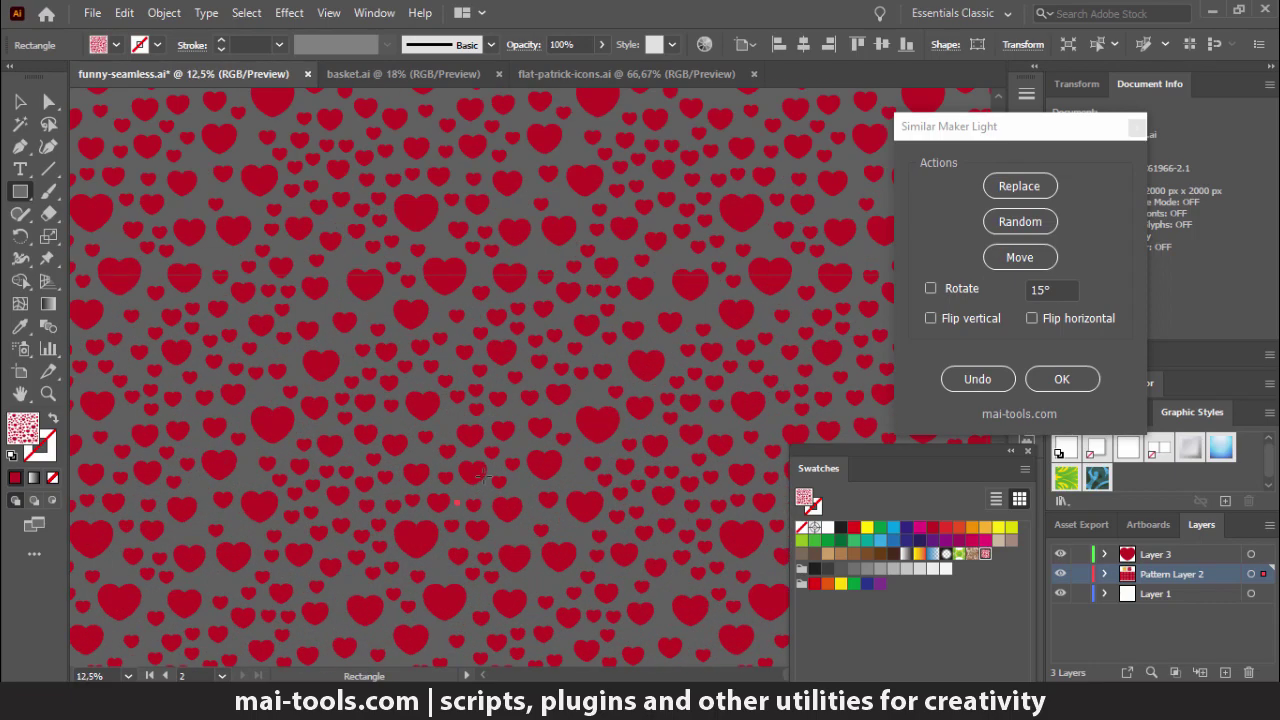
scroll(549, 289, "up", 2)
mouse_move(723, 346)
left_mouse_down()
mouse_move(418, 540)
mouse_move(486, 343)
mouse_move(380, 531)
mouse_move(654, 251)
mouse_move(777, 202)
mouse_move(380, 437)
mouse_move(786, 200)
mouse_move(596, 380)
left_mouse_up()
Zoom back out and select the heart-pattern rectangle with the Selection tool.
scroll(596, 380, "down", 1)
scroll(596, 380, "down", 1)
scroll(596, 380, "down", 1)
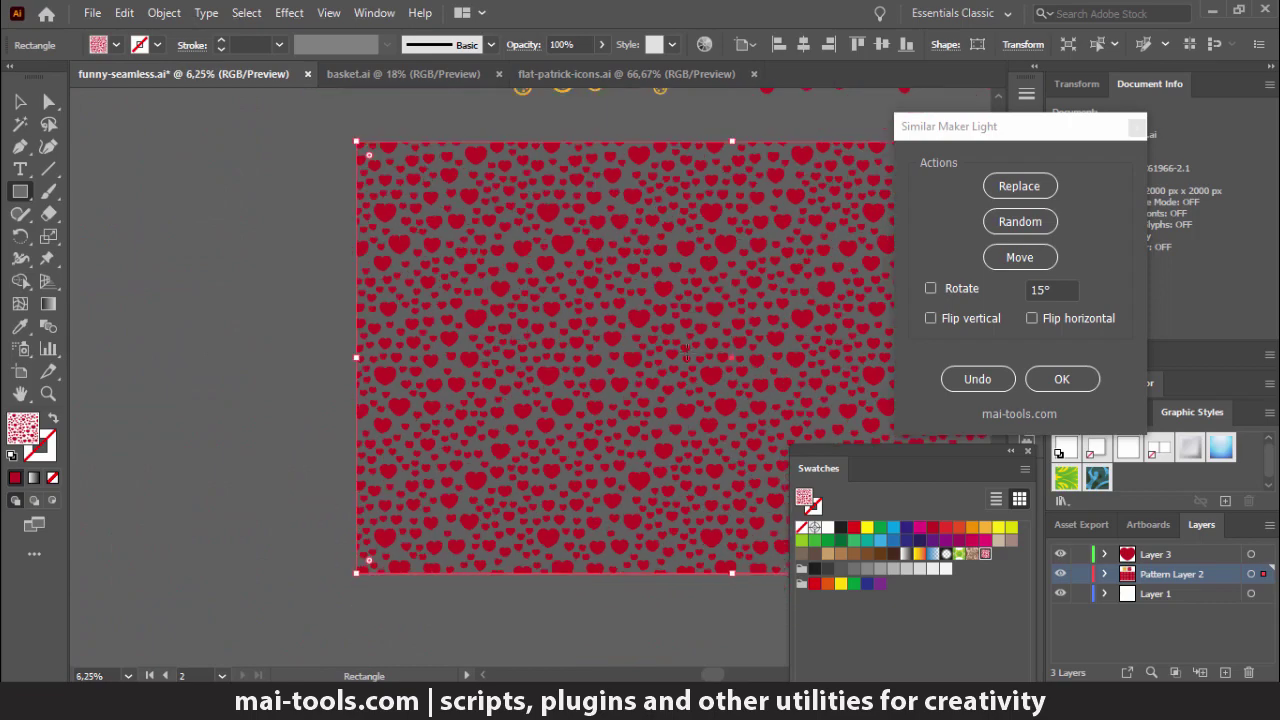
mouse_move(727, 345)
left_mouse_down()
mouse_move(410, 392)
mouse_move(460, 386)
left_mouse_up()
scroll(460, 386, "down", 1)
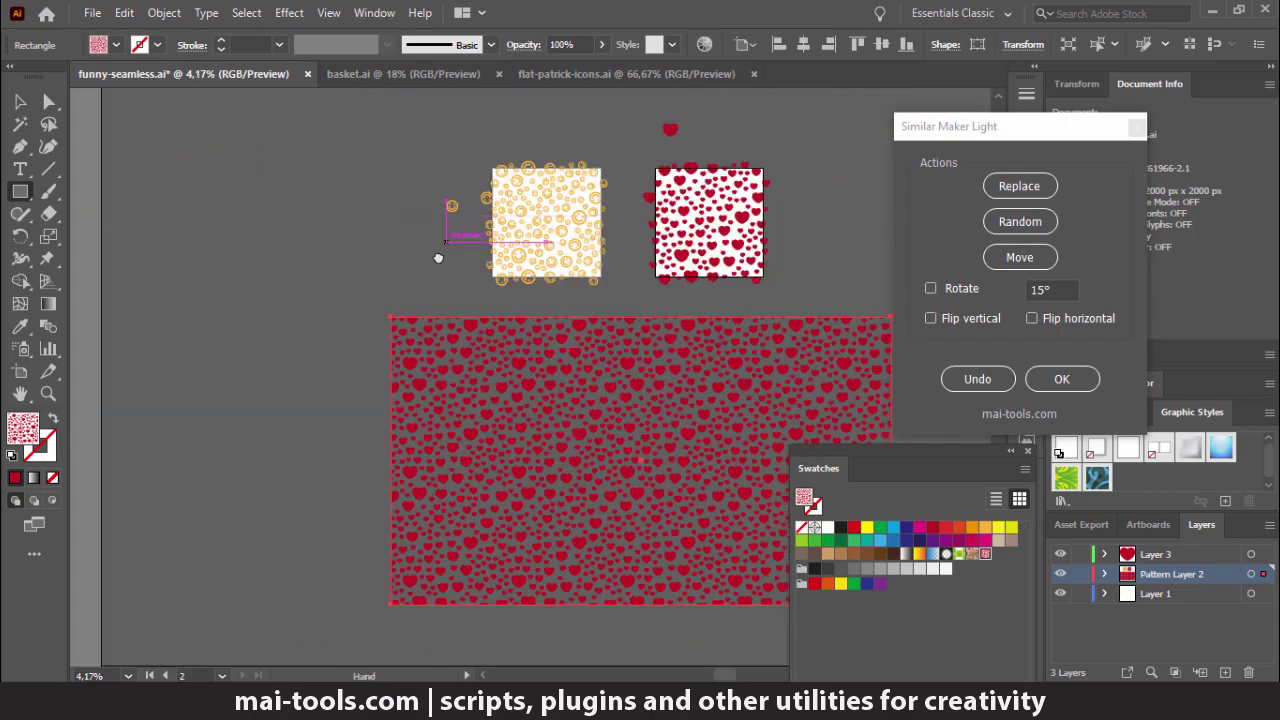
left_click_drag(306, 254, 119, 214)
left_click(20, 101)
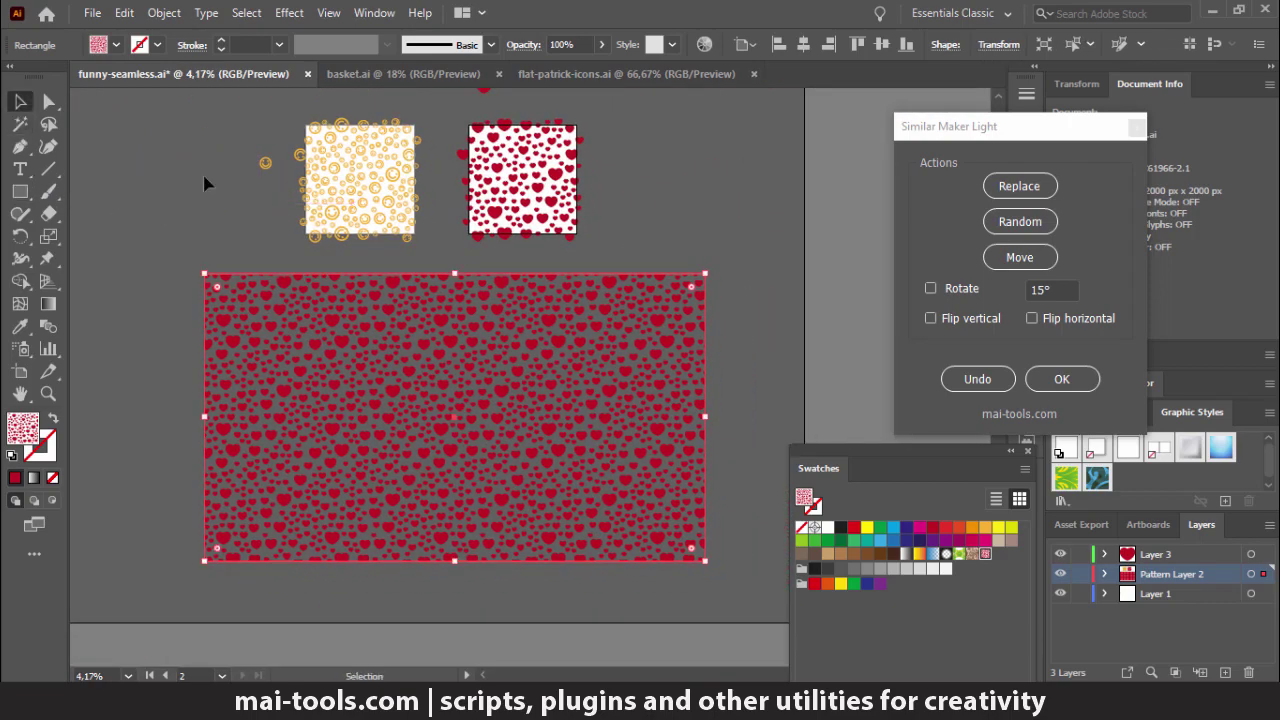
left_click(230, 240)
left_click(232, 318)
Try white, then light grey, on the heart pattern's background, undoing the grey.
key("ctrl")
left_click(828, 527)
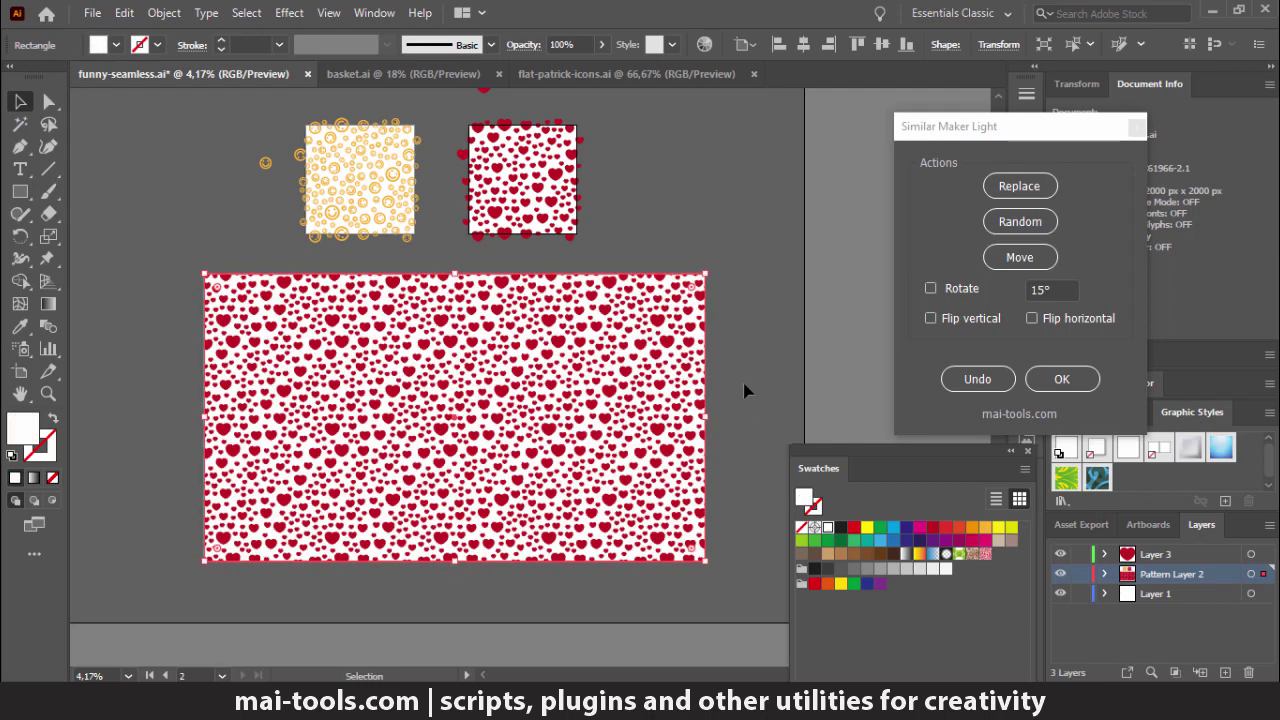
left_click(744, 390)
scroll(565, 400, "up", 1)
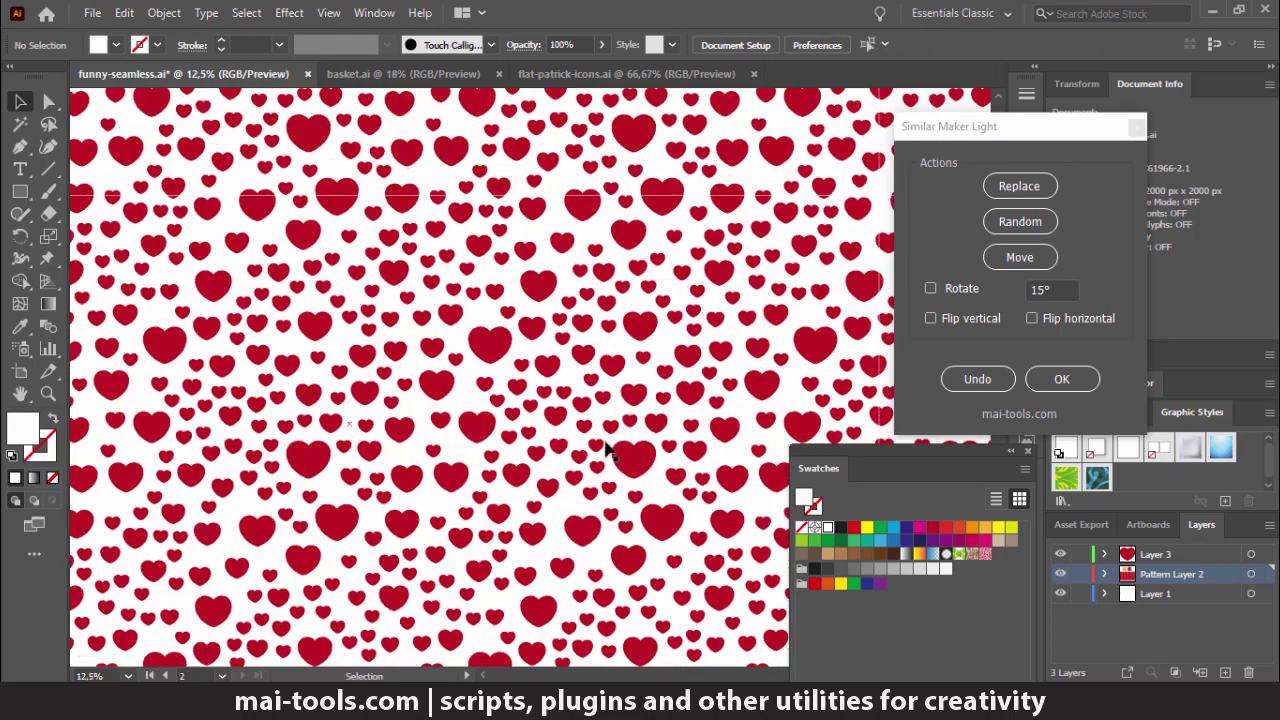
scroll(607, 450, "up", 1)
left_click(578, 383)
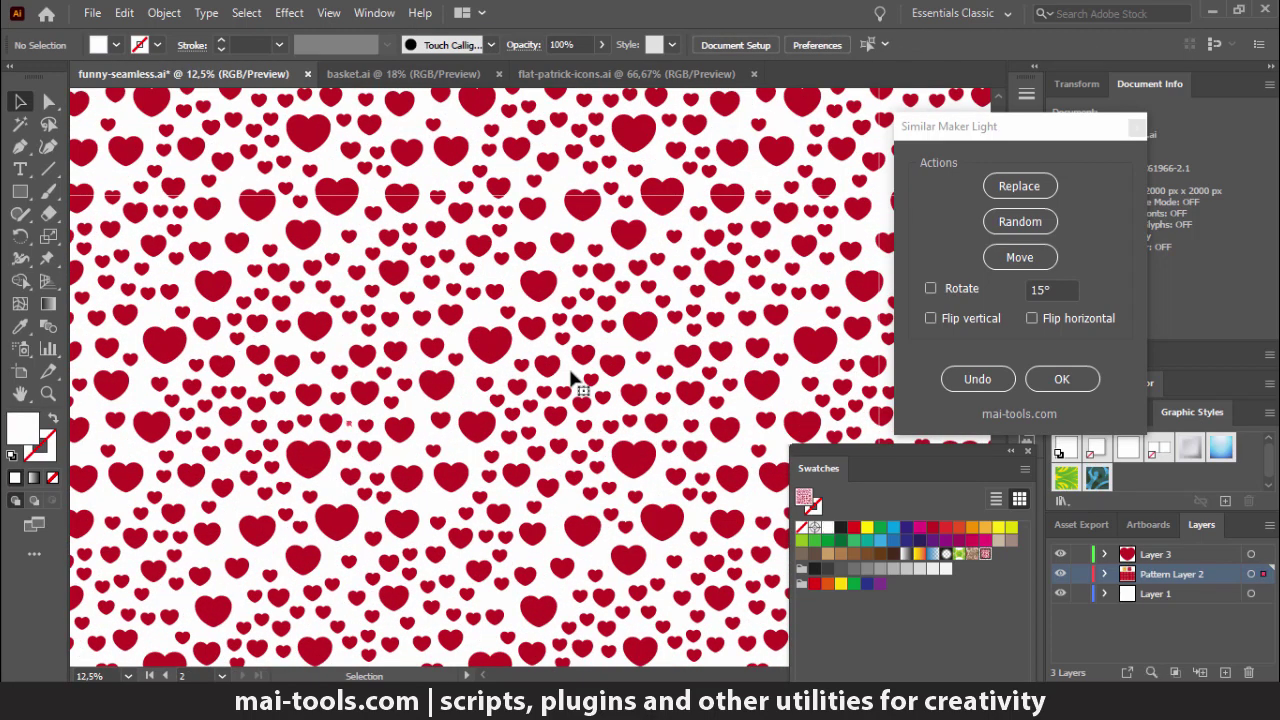
left_click(893, 568)
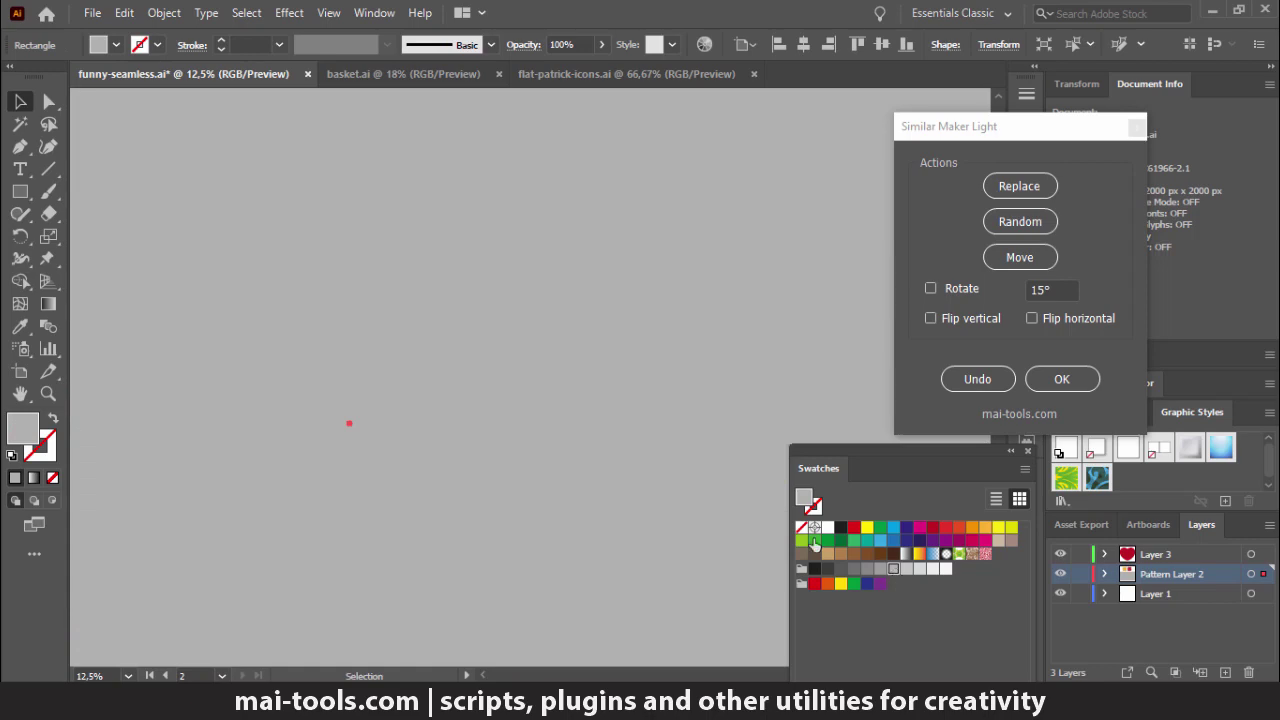
key("ctrl+z")
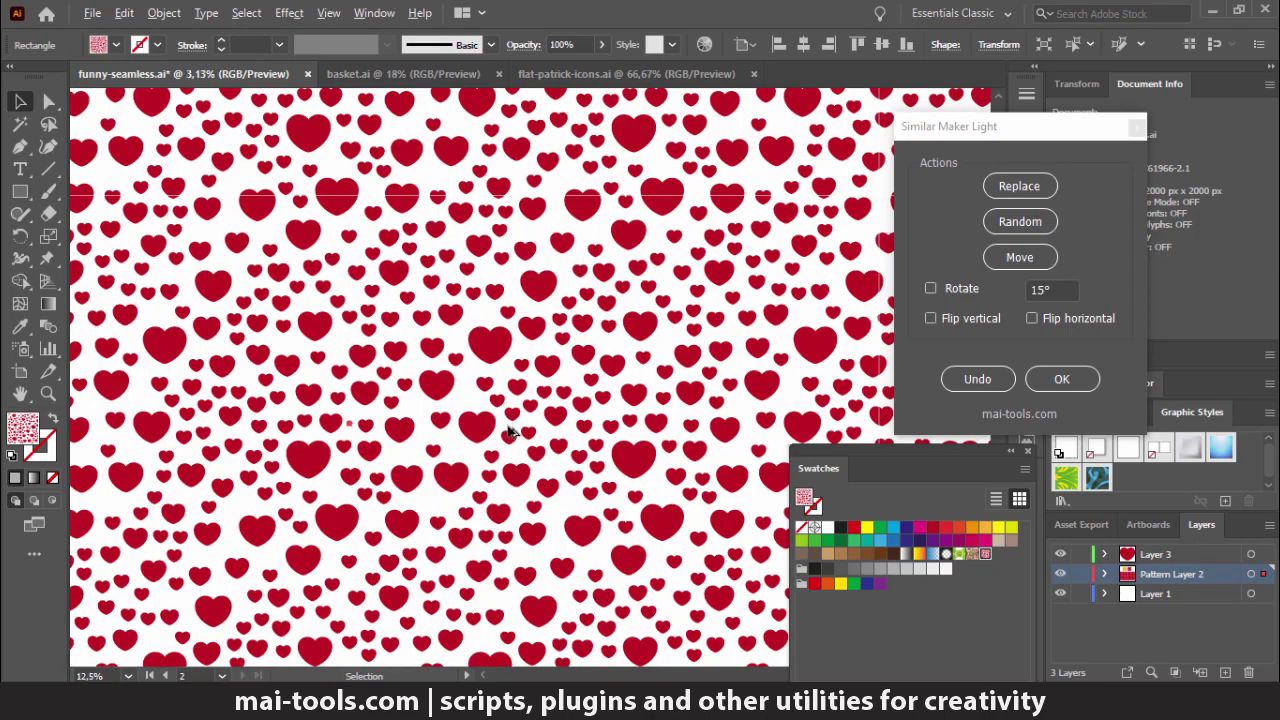
Select the white background behind the hearts and fill it cyan, then tan.
scroll(508, 430, "down", 4)
scroll(530, 512, "up", 1)
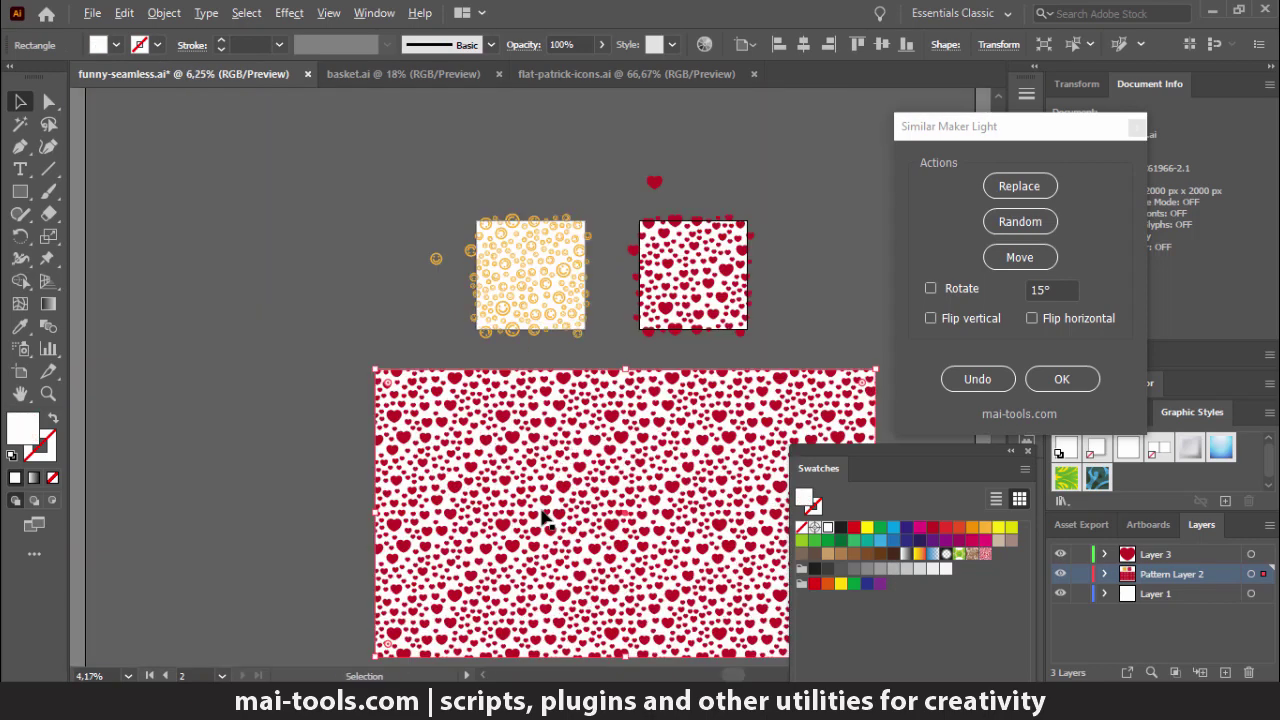
scroll(600, 450, "up", 2)
left_click(646, 375, "shift")
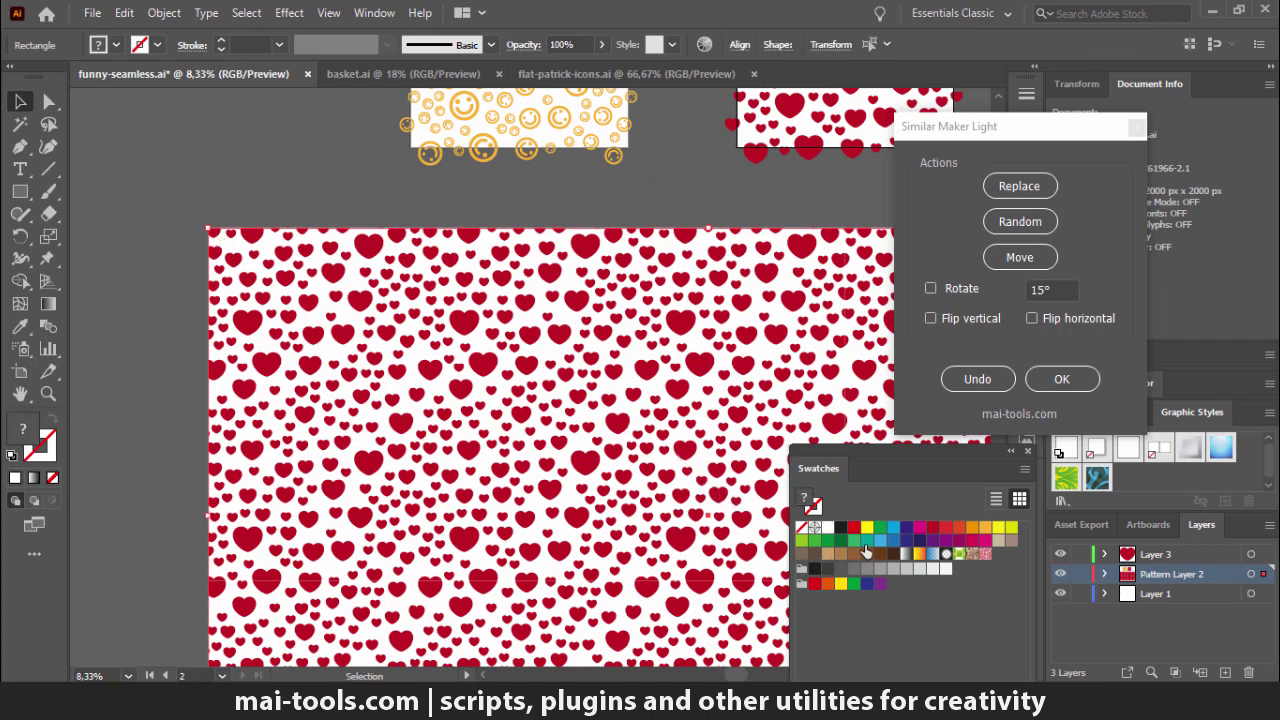
left_click(257, 254)
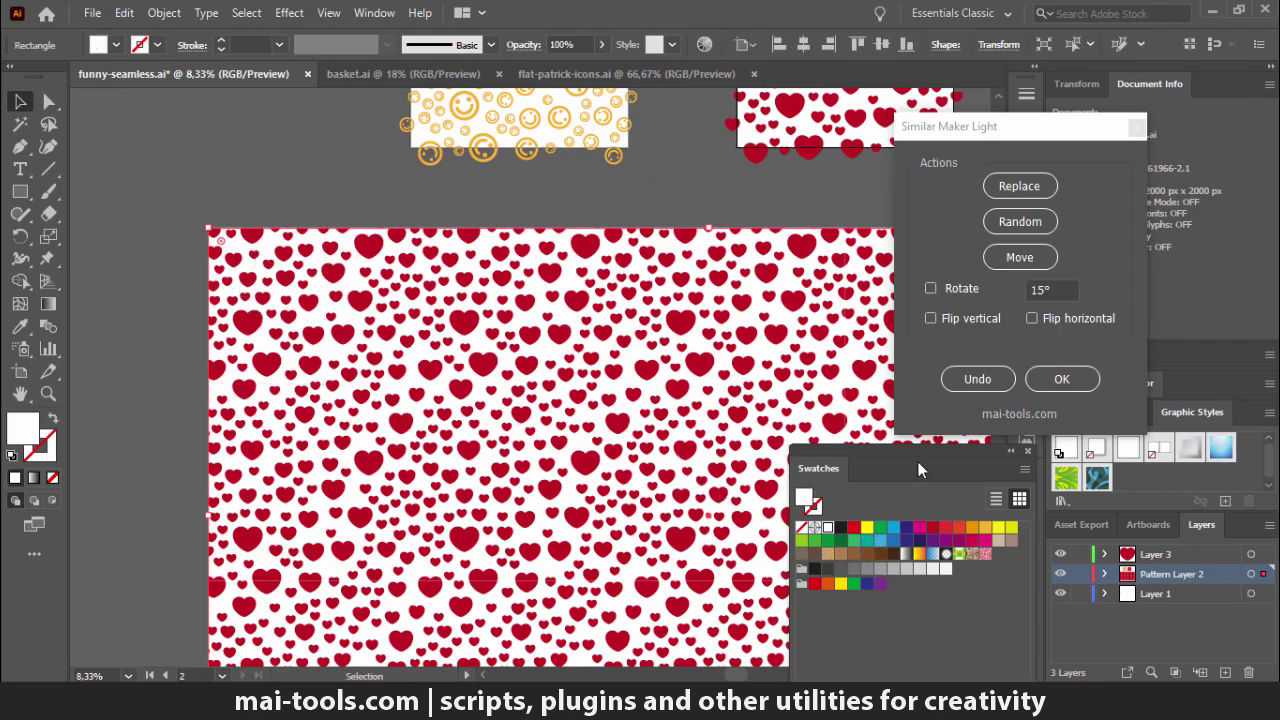
left_click(895, 526)
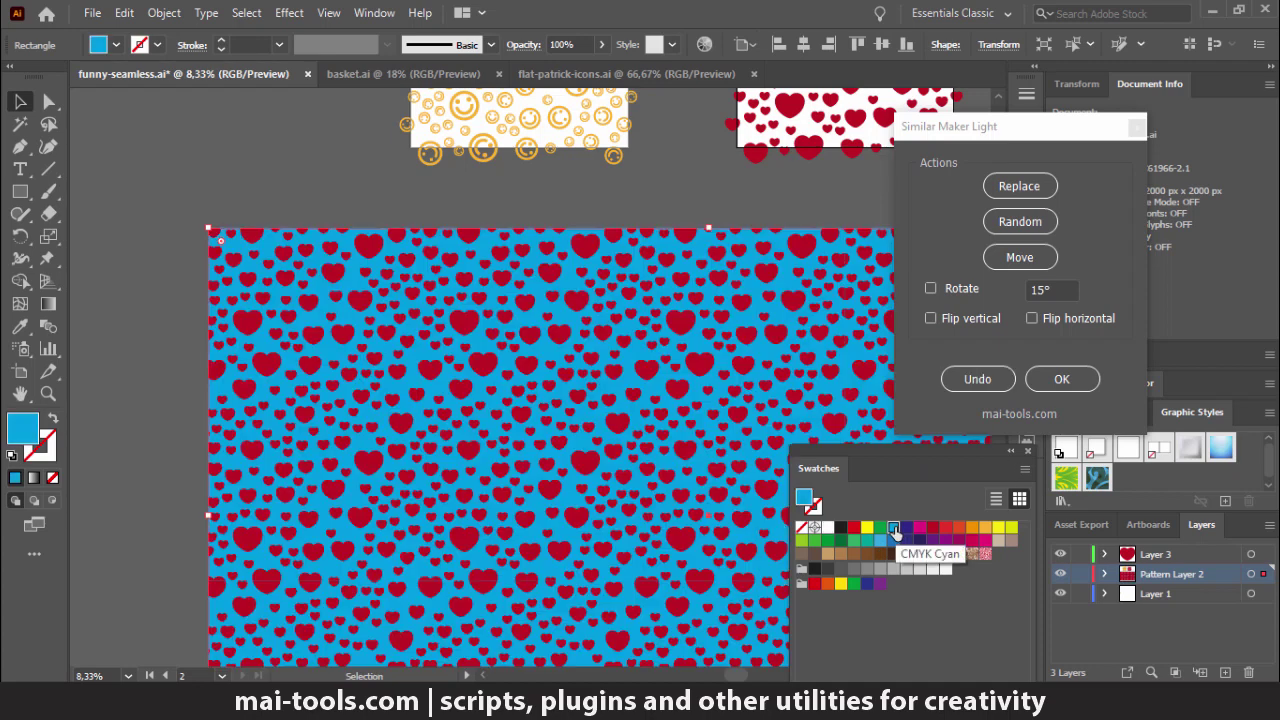
left_click(828, 555)
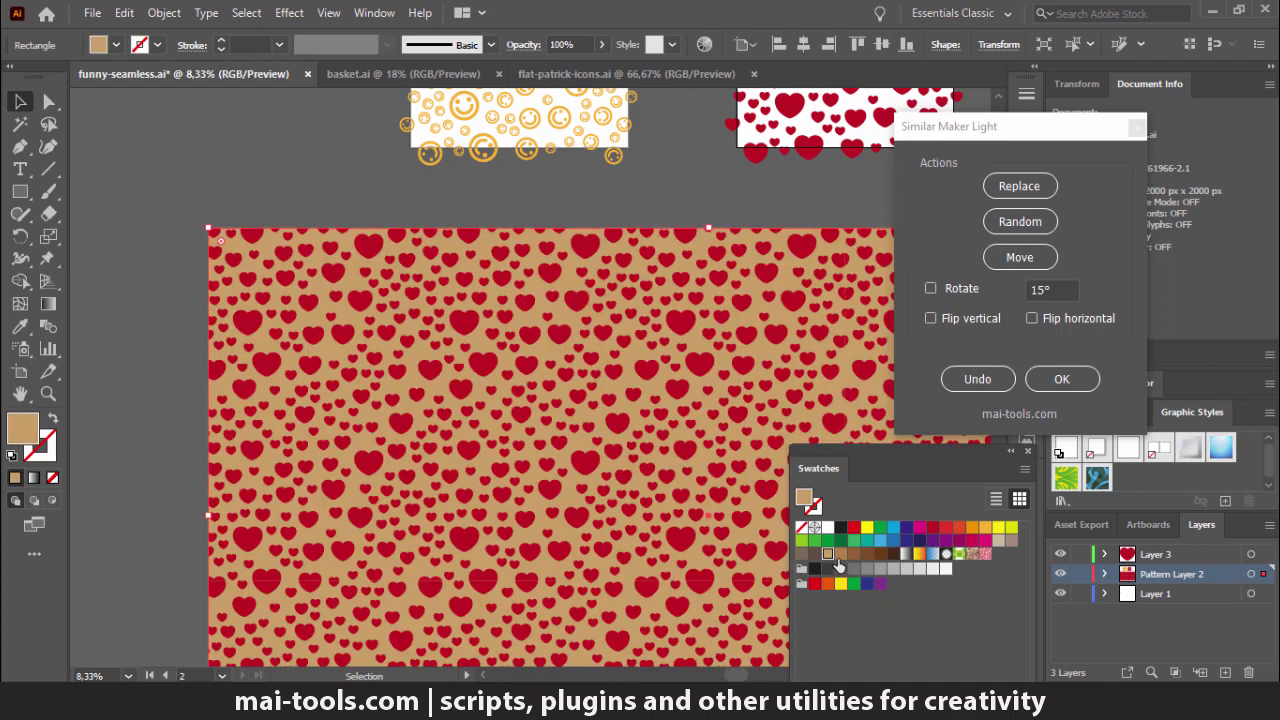
Deselect the pattern and pan across the enlarged hearts to inspect the tan background.
mouse_move(752, 435)
left_mouse_down()
mouse_move(675, 427)
mouse_move(614, 401)
left_mouse_up()
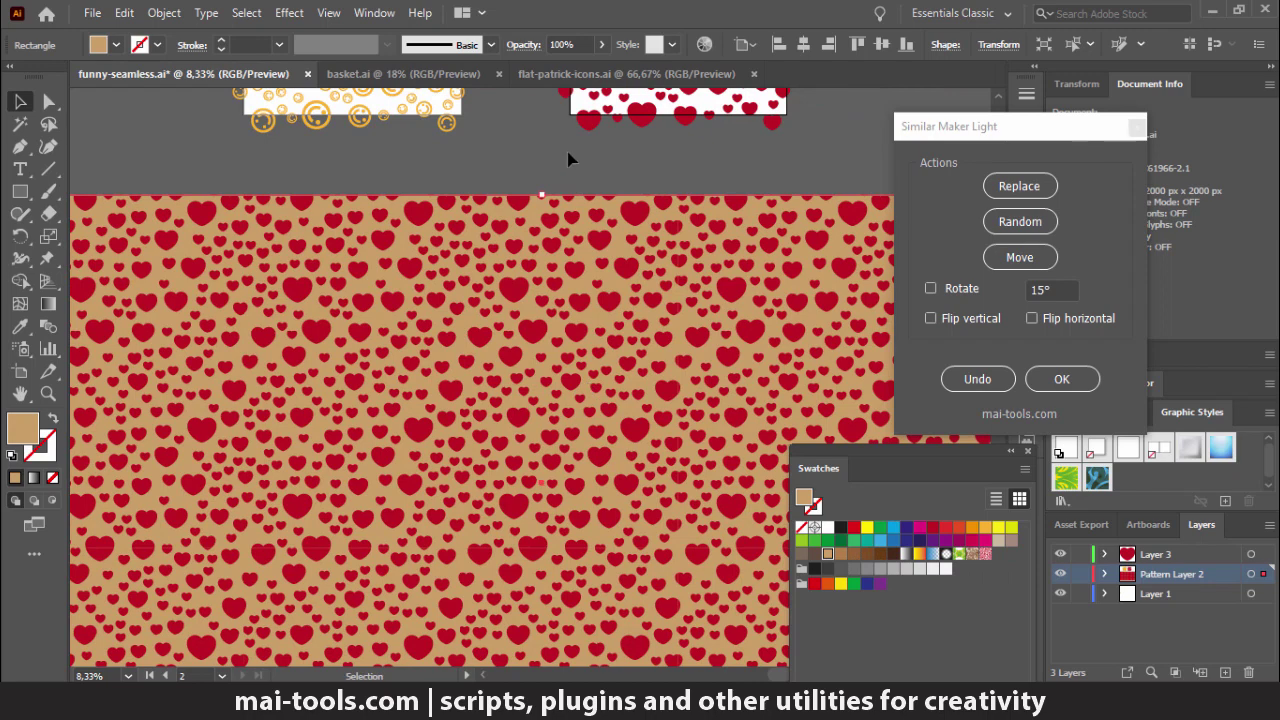
left_click(568, 186)
scroll(567, 186, "up", 1)
scroll(572, 195, "up", 1)
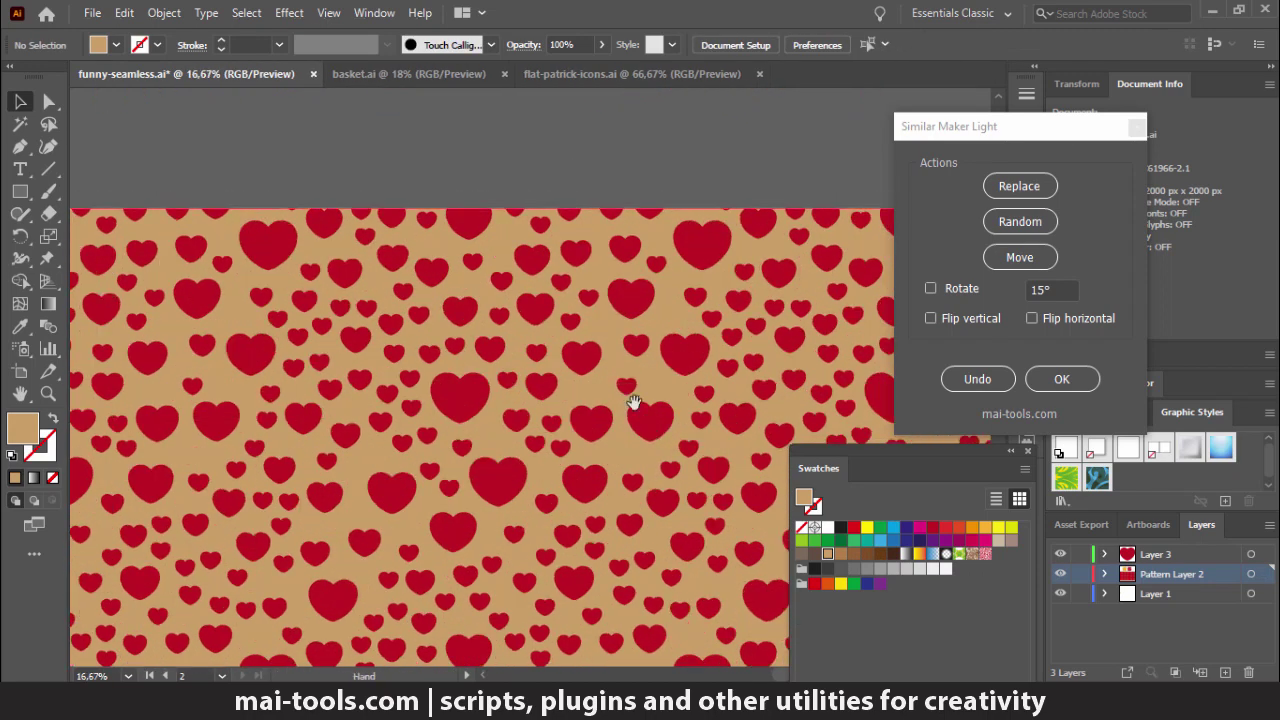
mouse_move(631, 400)
left_mouse_down()
mouse_move(543, 287)
mouse_move(491, 257)
left_mouse_up()
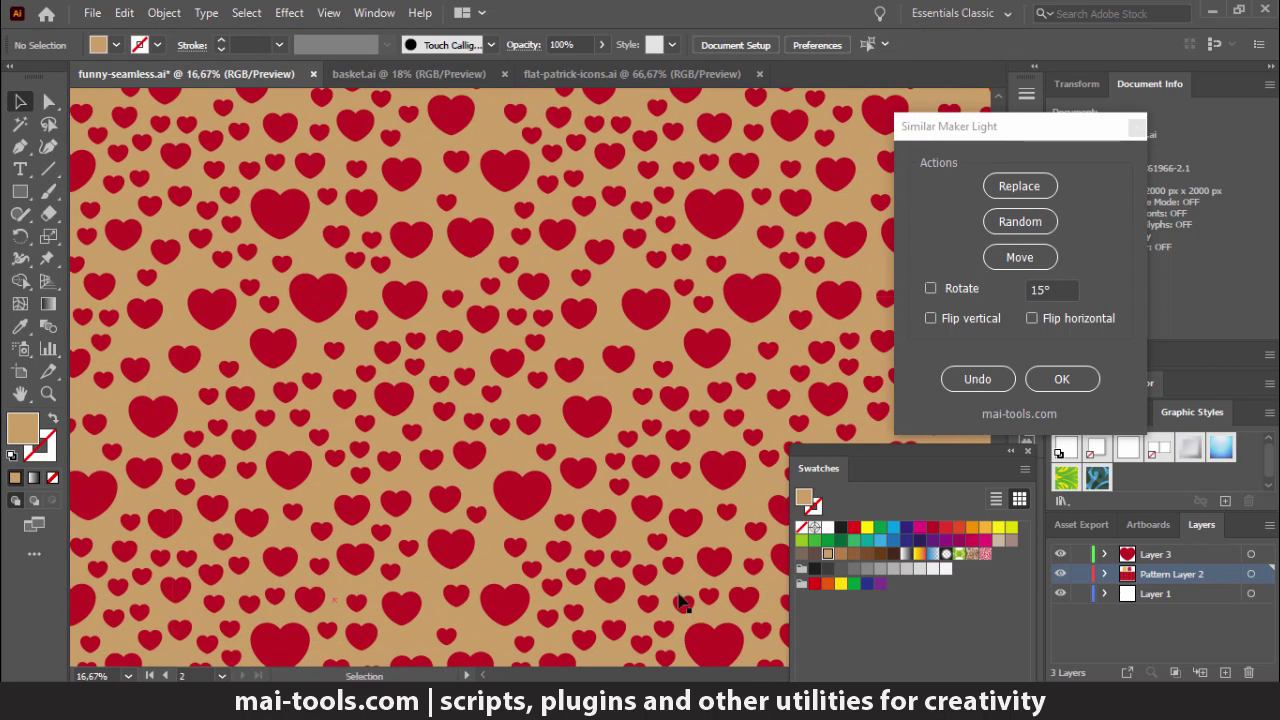
mouse_move(680, 594)
left_mouse_down()
mouse_move(766, 320)
mouse_move(737, 414)
left_mouse_up()
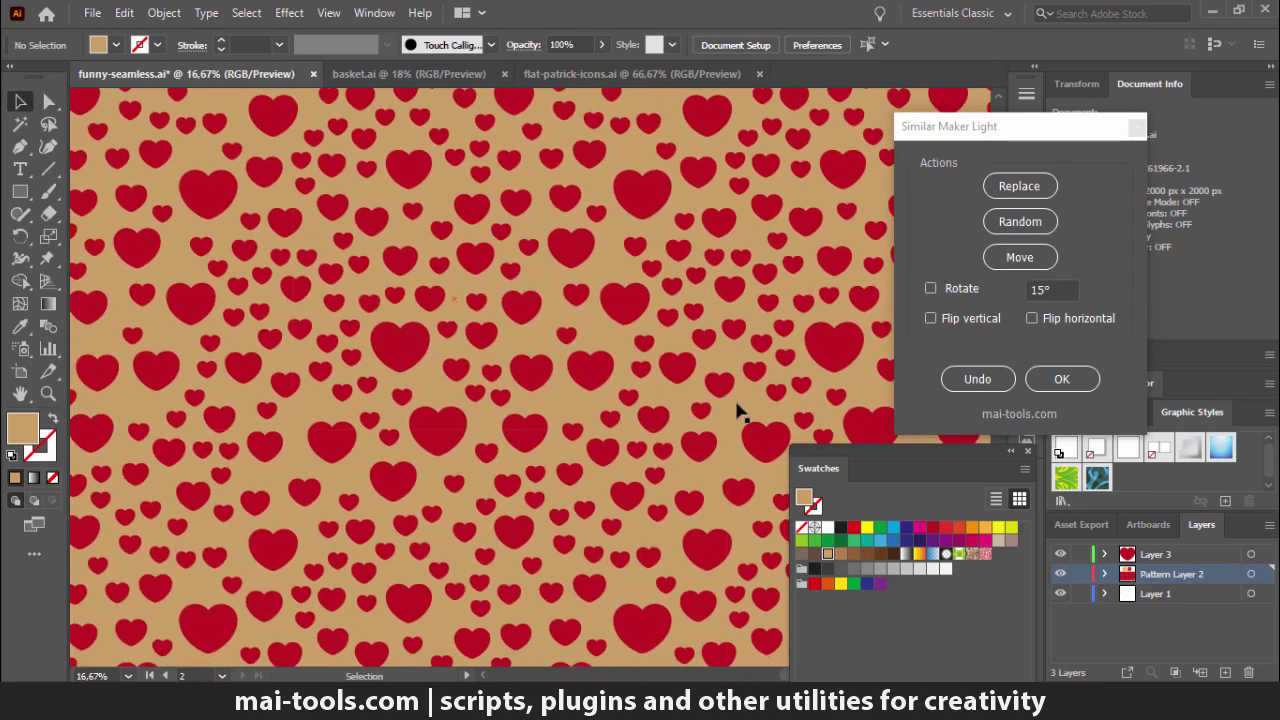
scroll(730, 432, "down", 2)
scroll(669, 436, "down", 1)
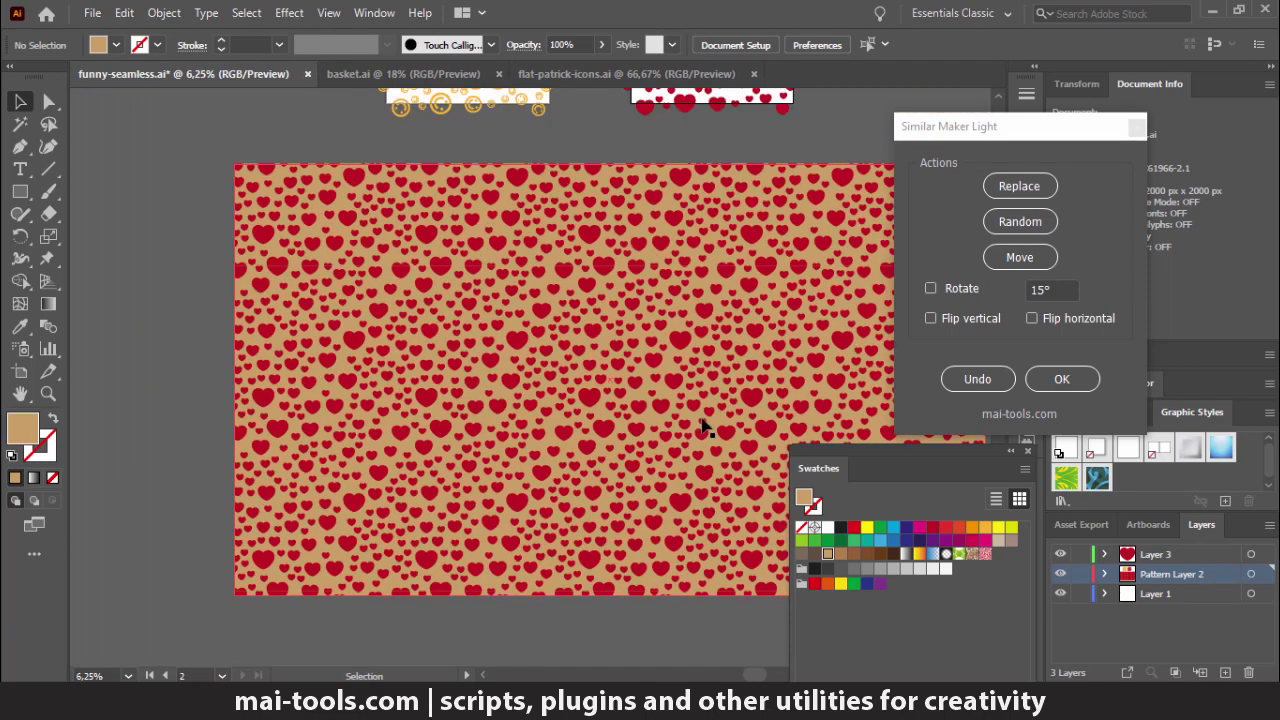
left_click_drag(602, 412, 574, 416)
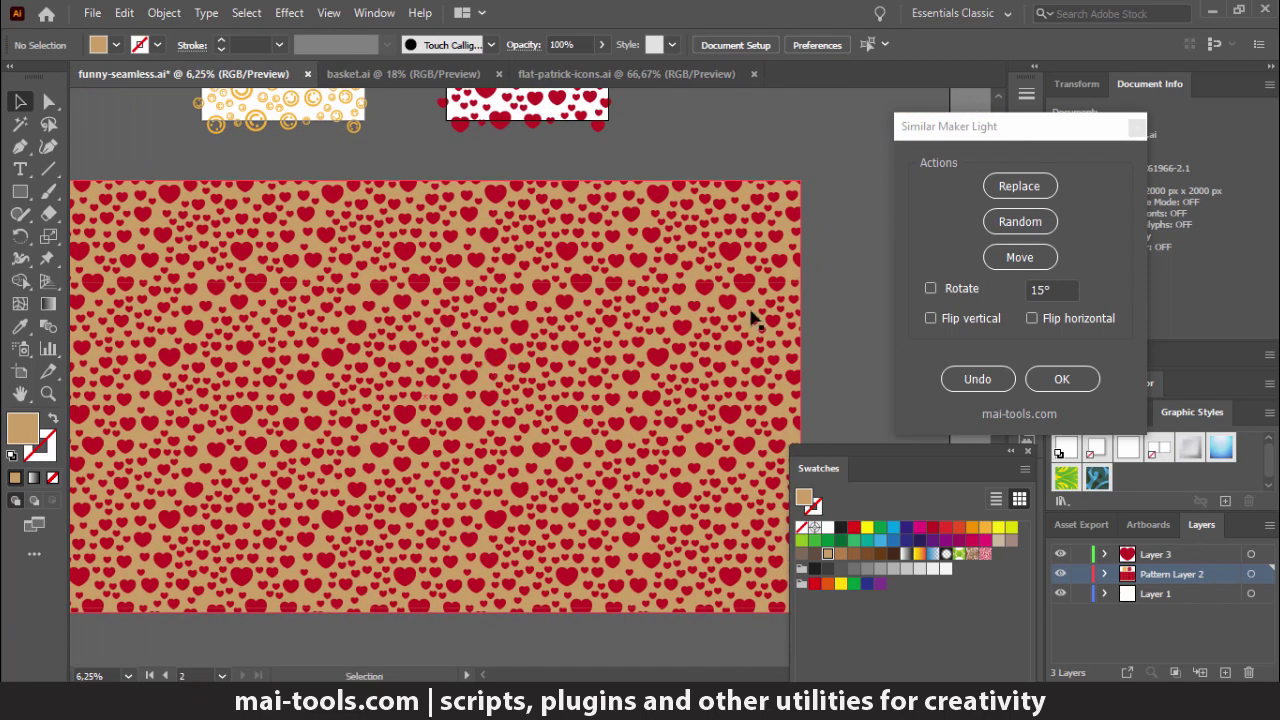
scroll(684, 420, "down", 1)
left_click_drag(805, 404, 591, 356)
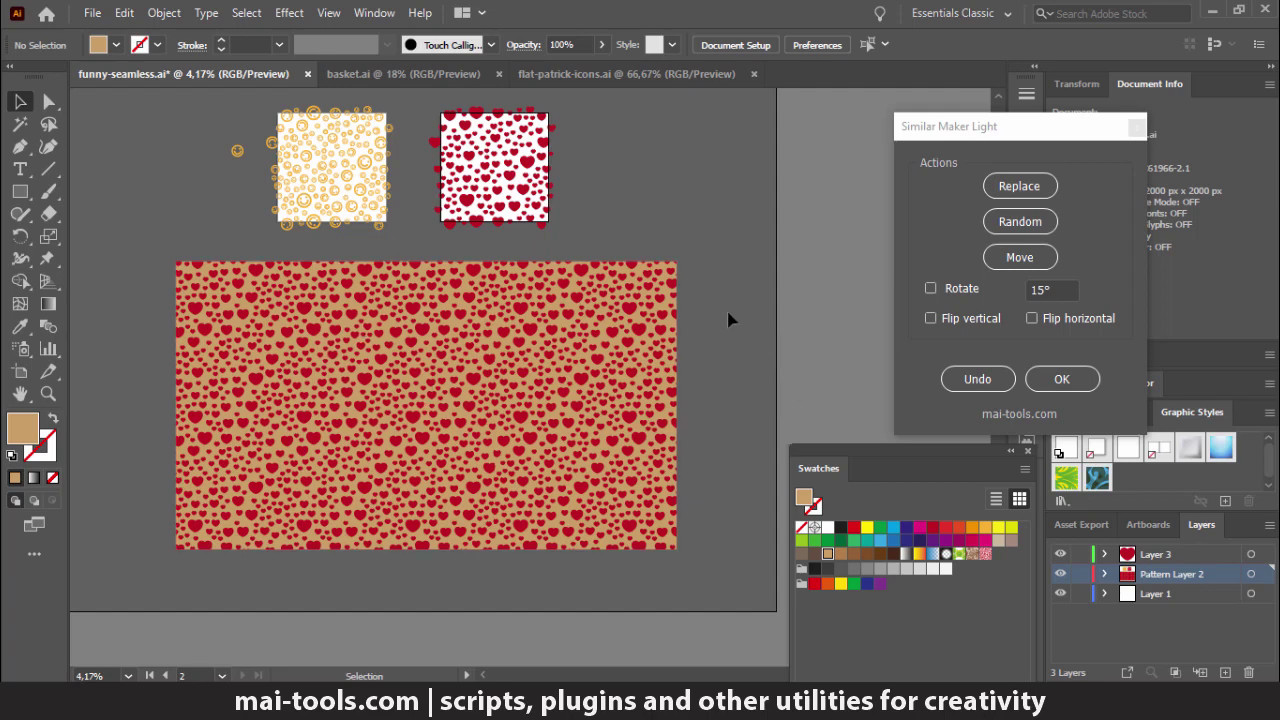
scroll(735, 348, "up", 2)
scroll(735, 348, "up", 1)
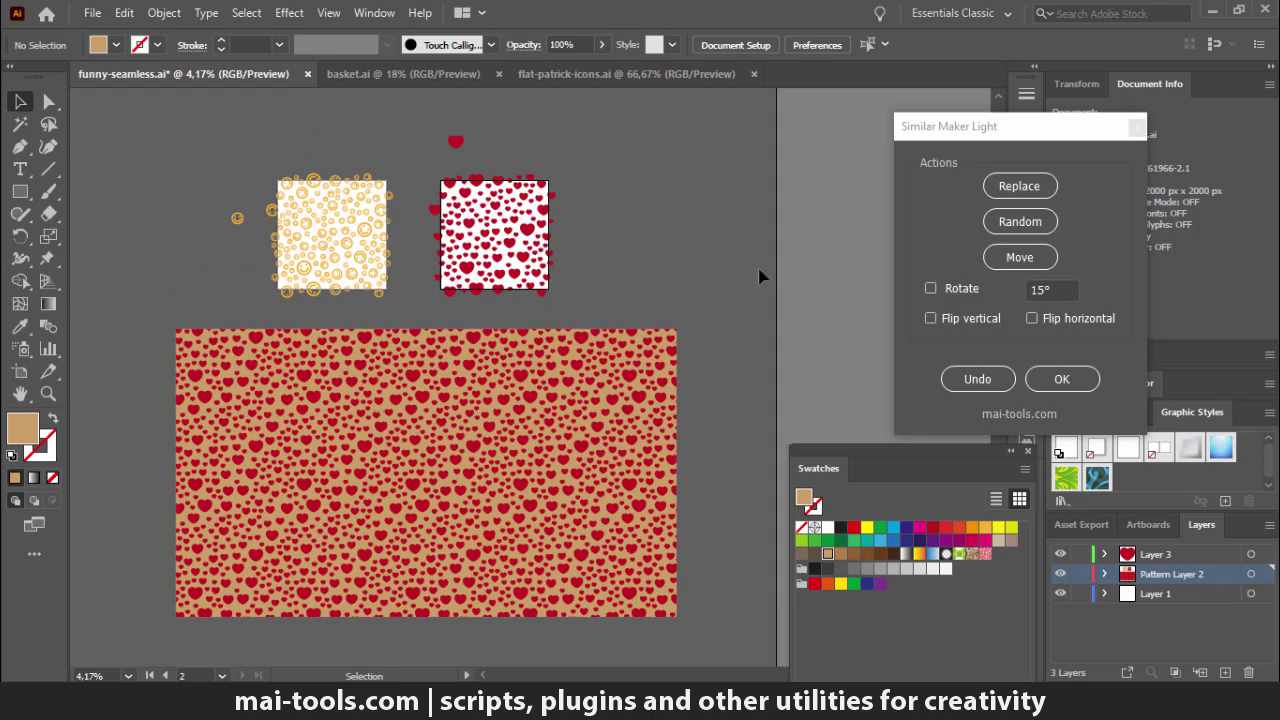
scroll(693, 268, "up", 1)
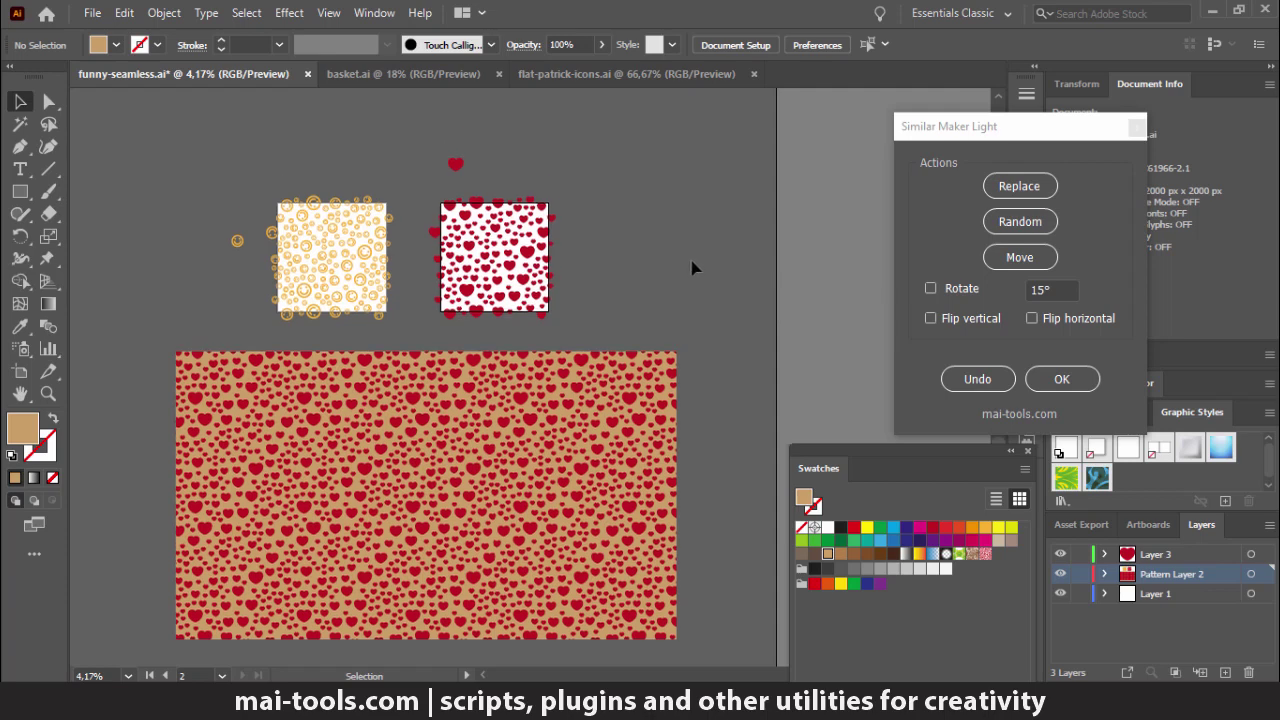
Switch to basket.ai, dock the Swatches panel, and hide edges on the selected daisy.
left_click(385, 71)
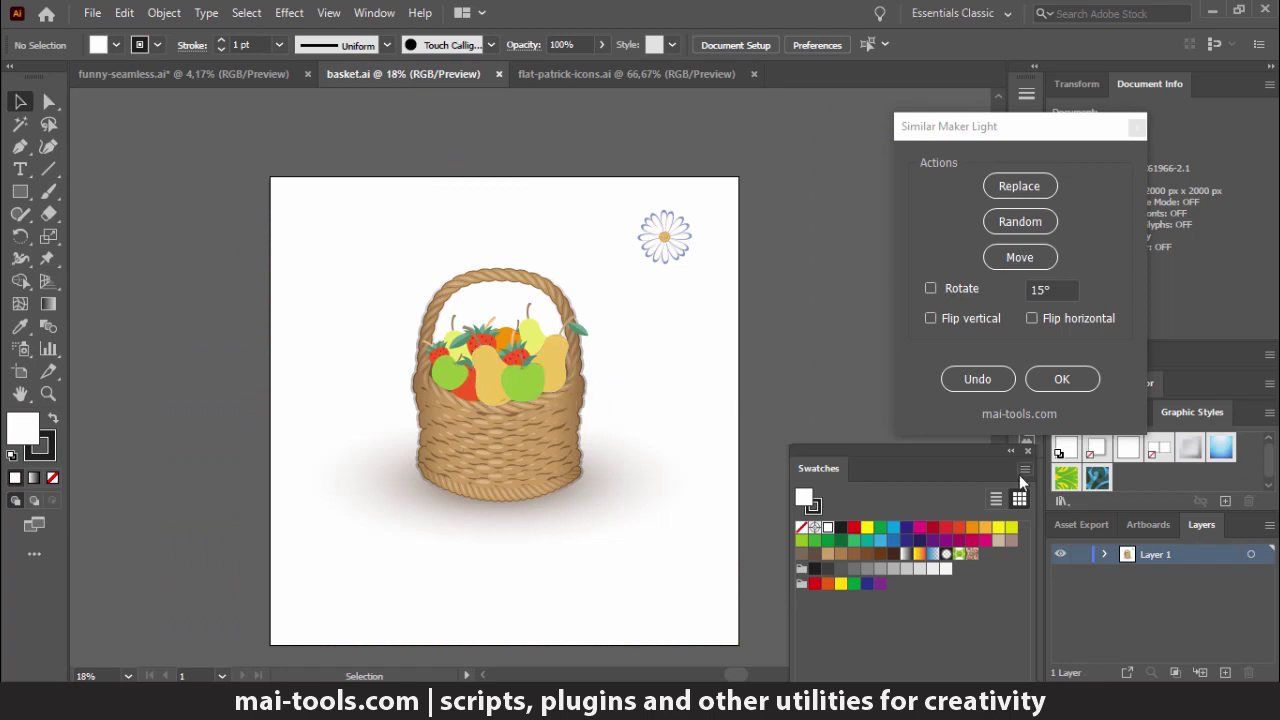
mouse_move(856, 475)
left_mouse_down()
mouse_move(1203, 411)
mouse_move(1201, 427)
left_mouse_up()
left_click(684, 245)
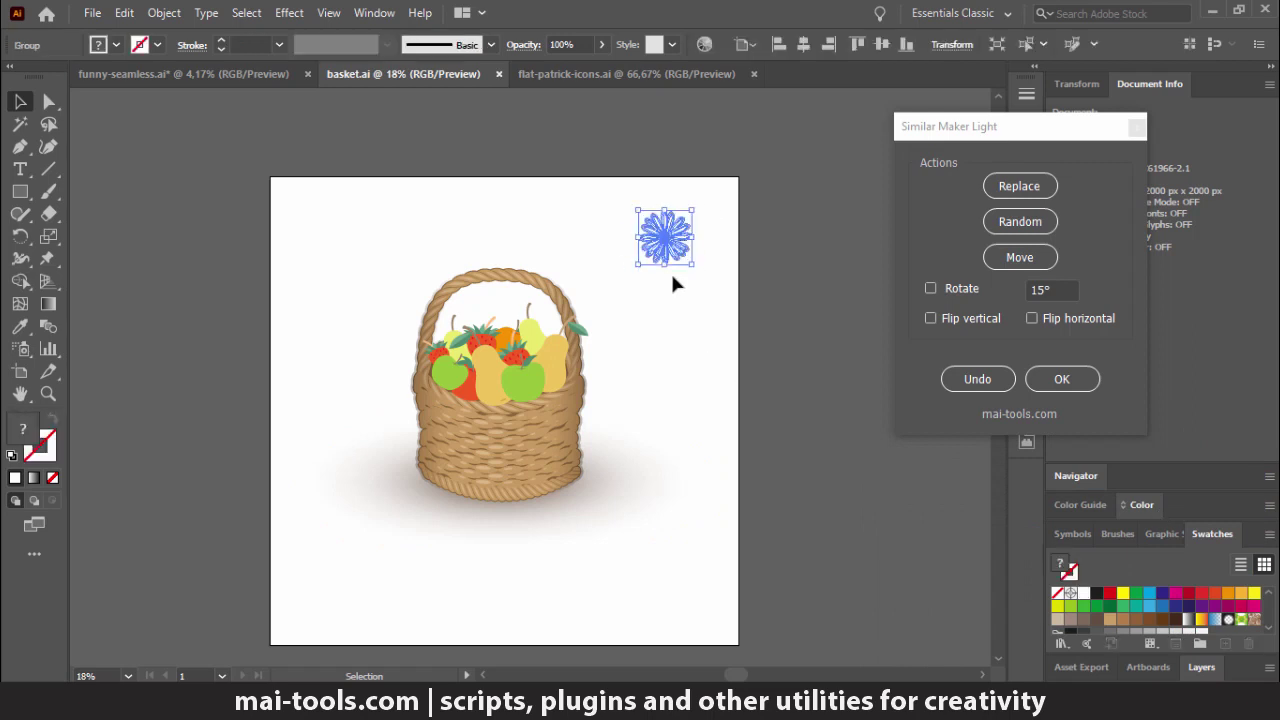
left_click(329, 13)
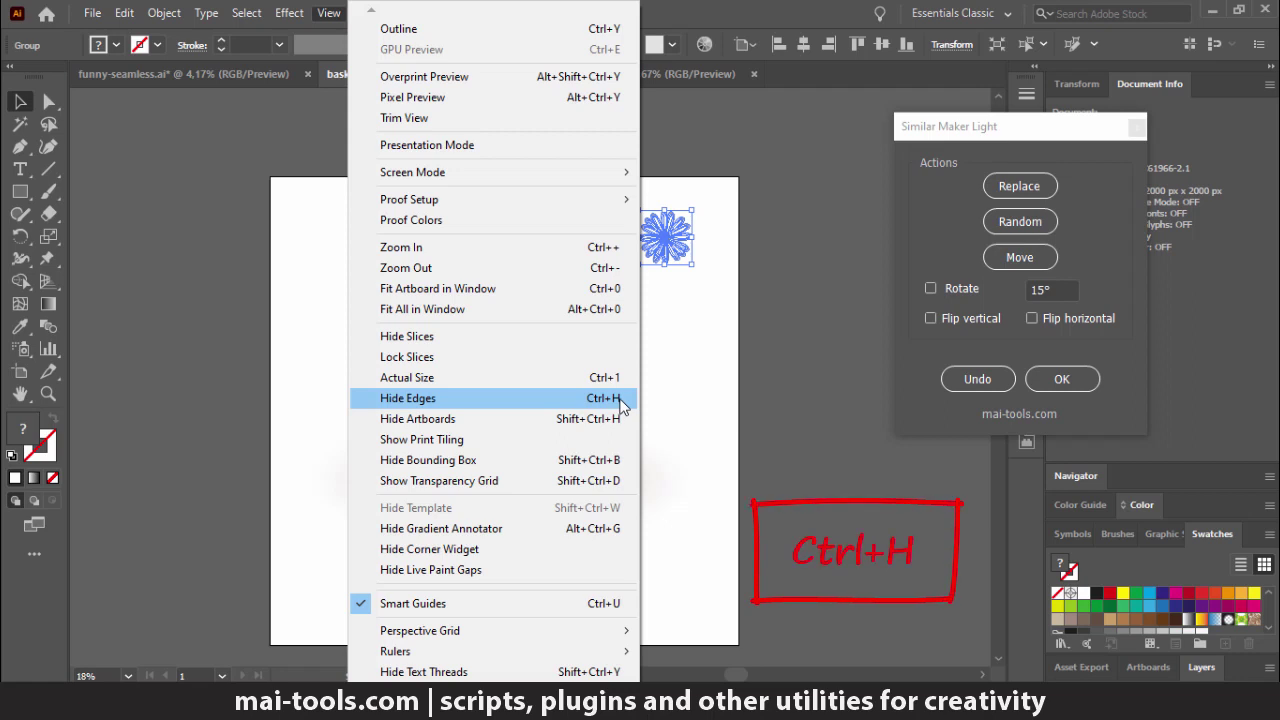
left_click(620, 399)
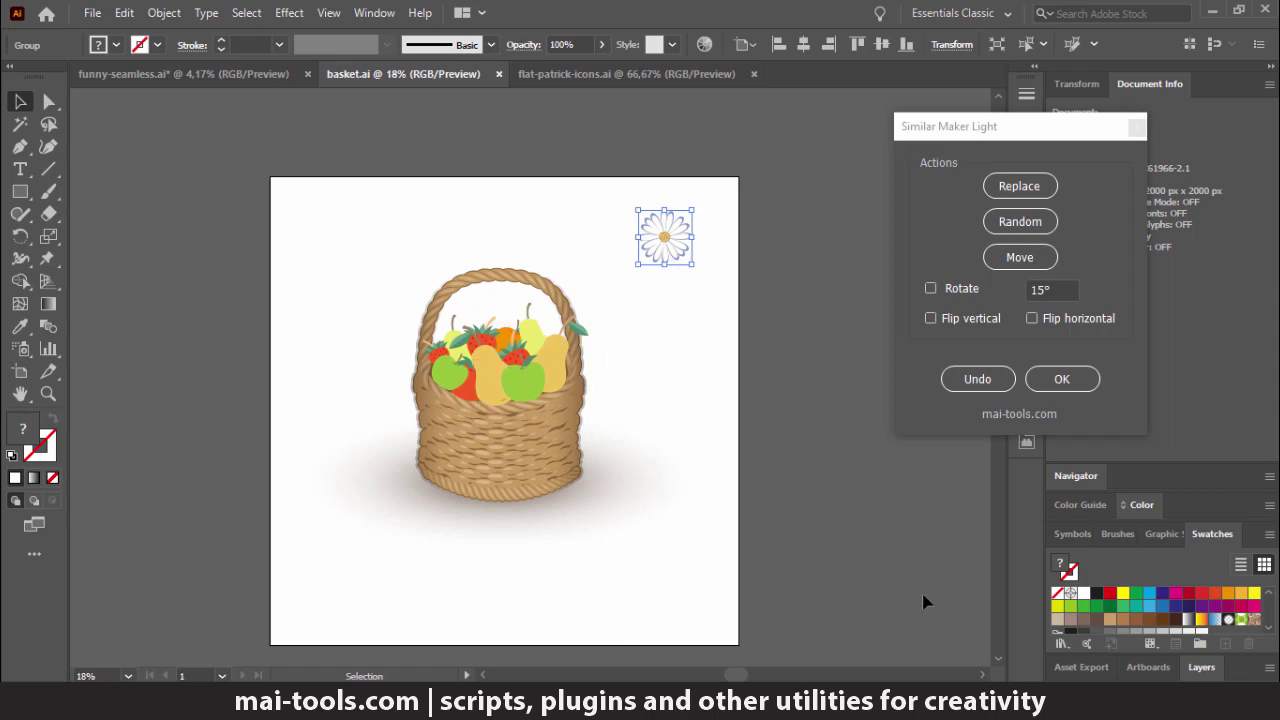
Pull the Layers panel out as a floating panel and expand Layer 1.
left_click(1201, 667)
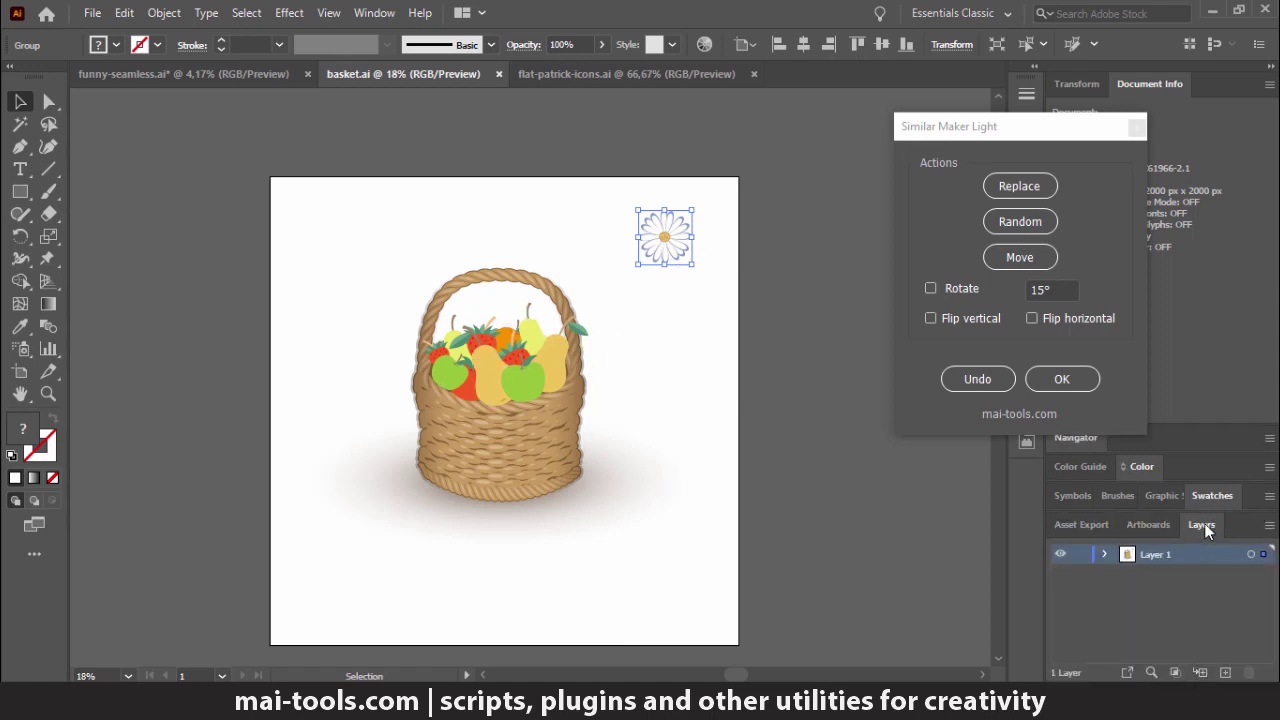
left_click_drag(1205, 528, 660, 324)
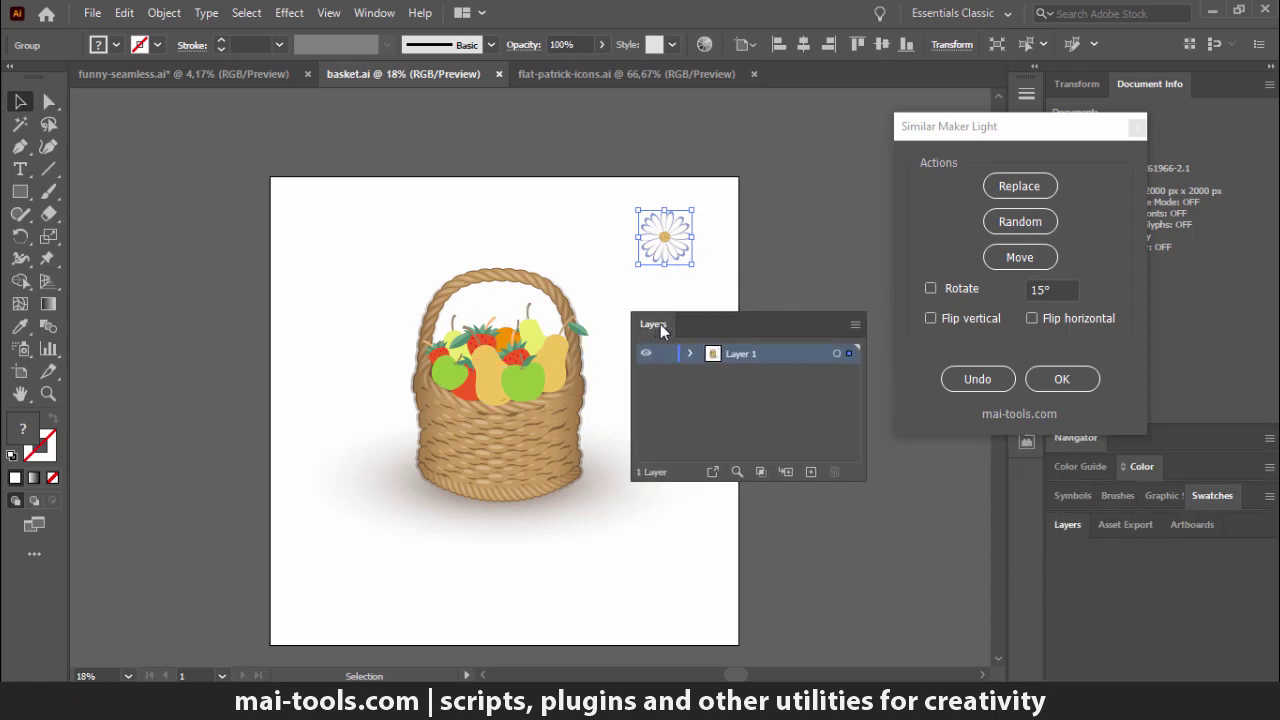
left_click(690, 354)
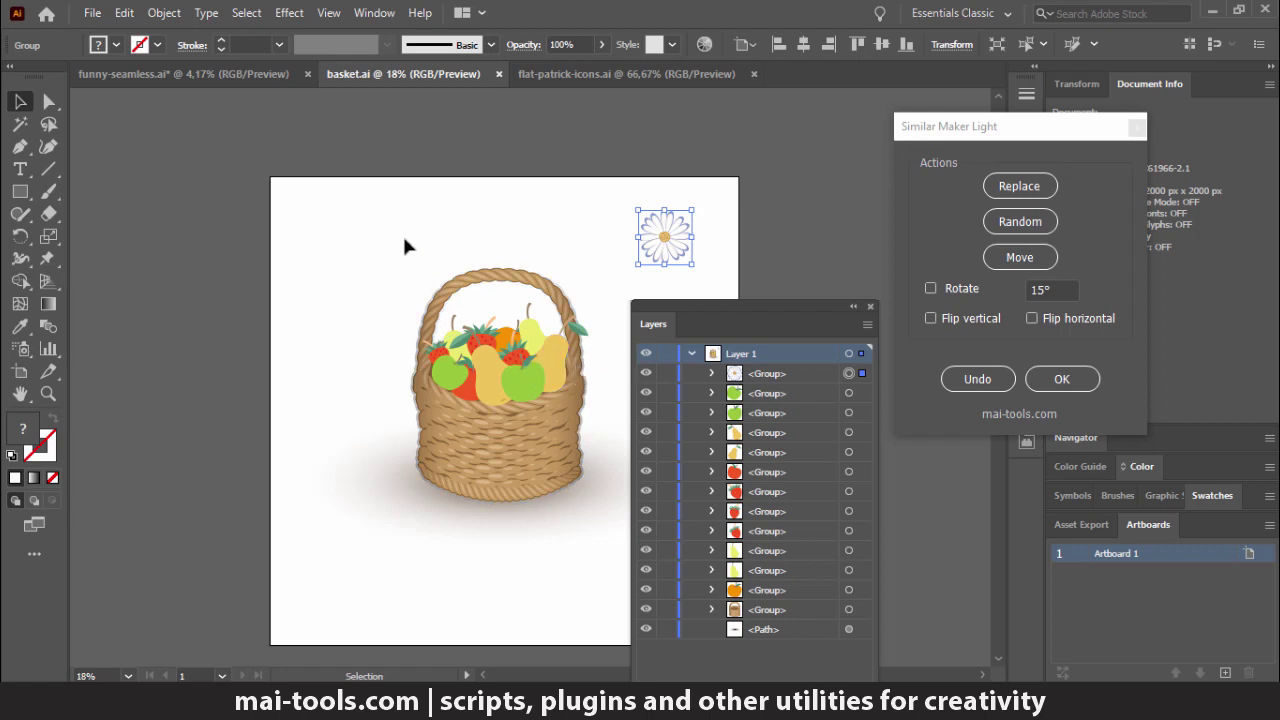
left_click_drag(681, 327, 758, 335)
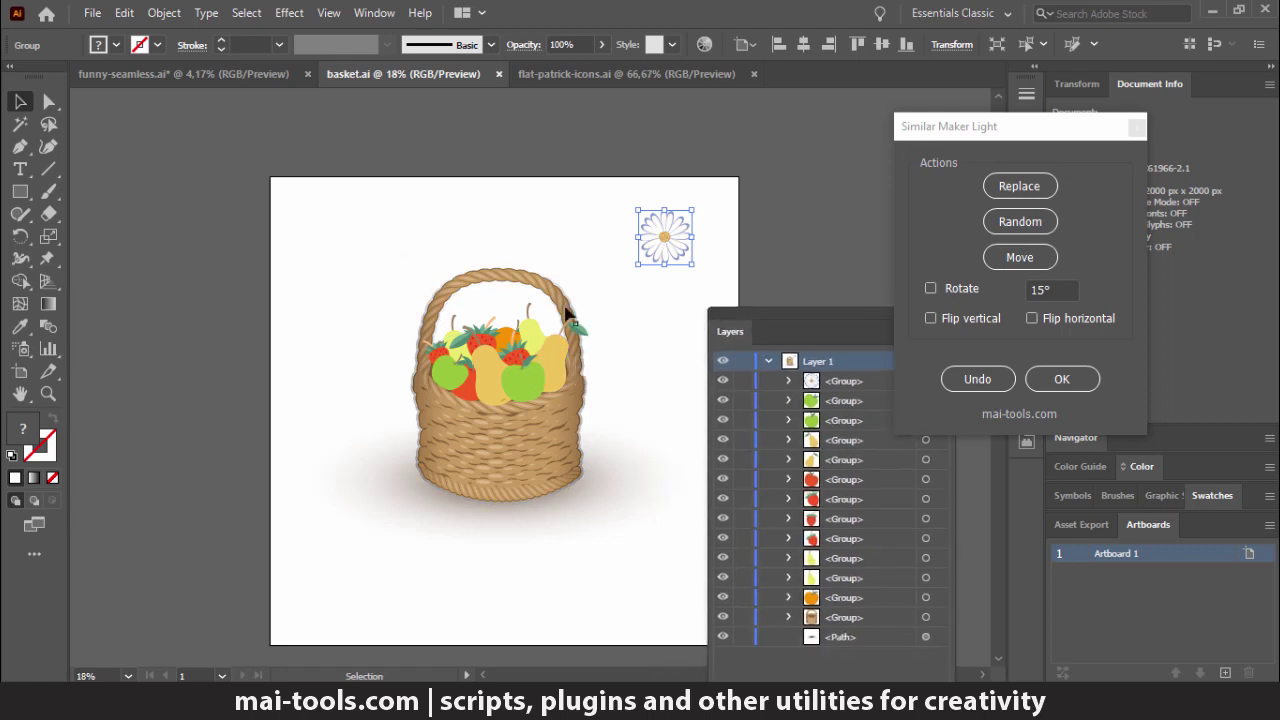
Adjust the selection back to the daisy and move Layers clear of the plugin dialog.
left_click(600, 408, "shift")
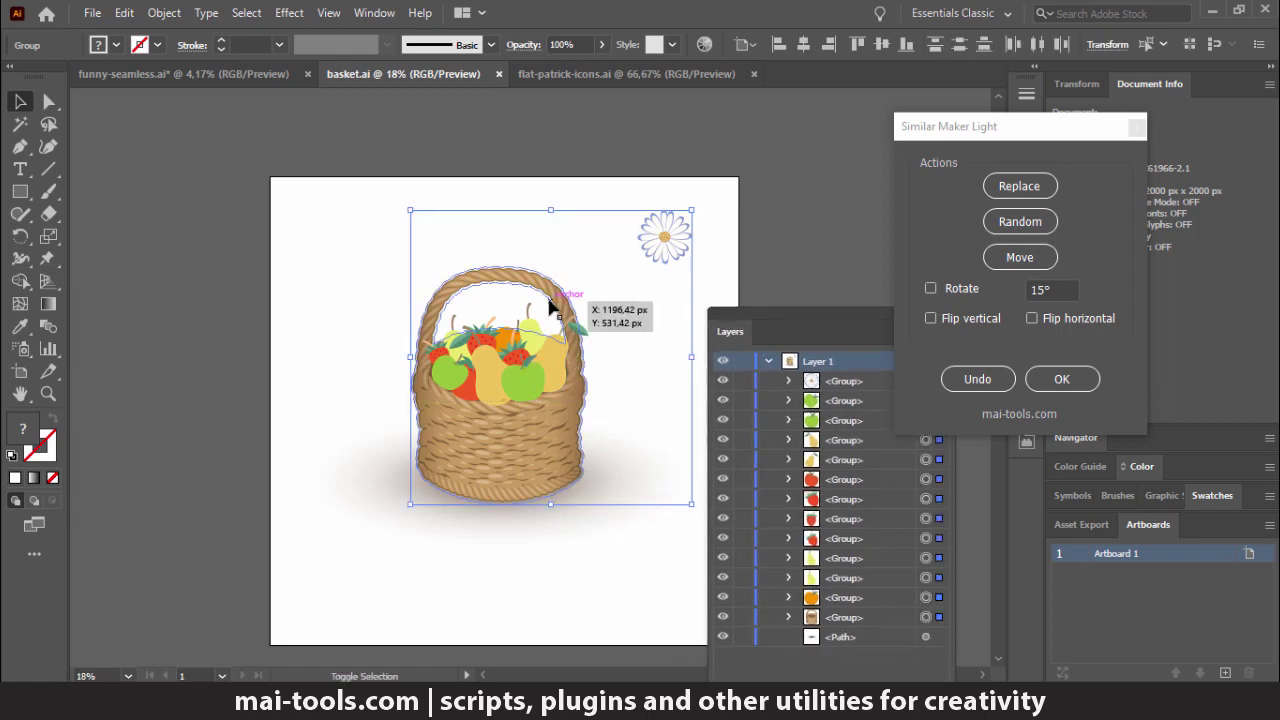
left_click(493, 325, "shift")
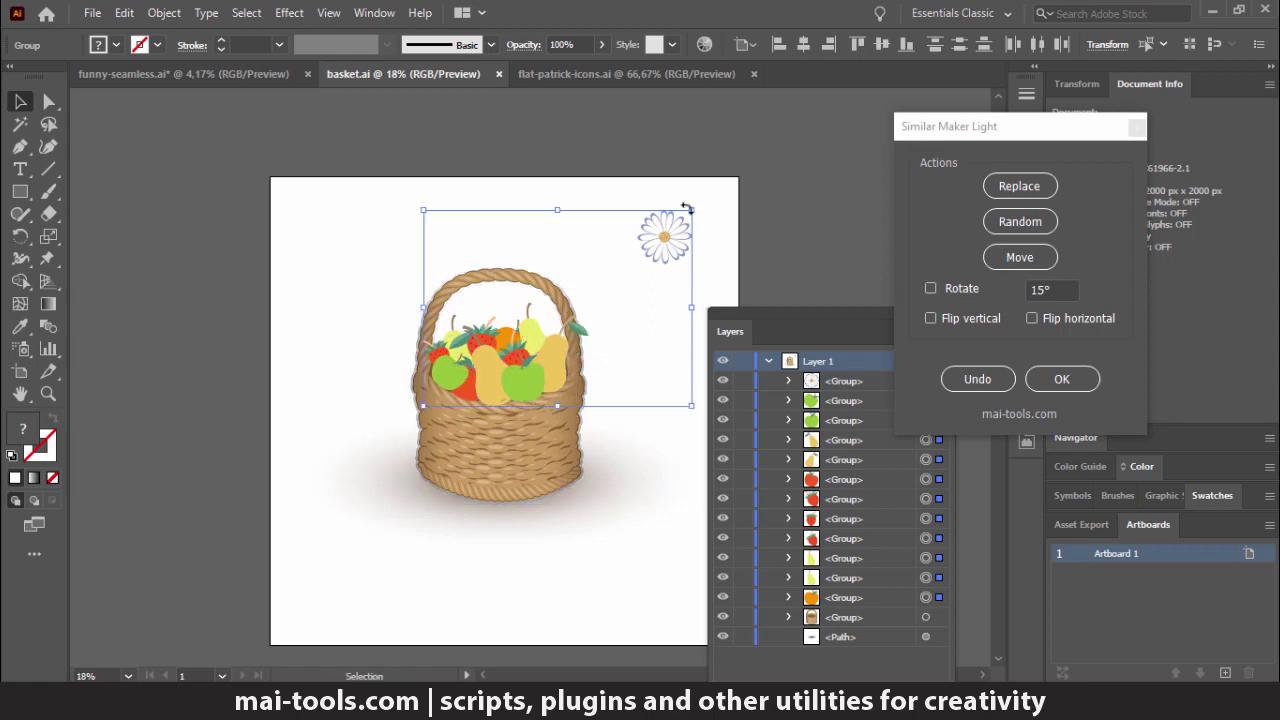
left_click(668, 242, "shift")
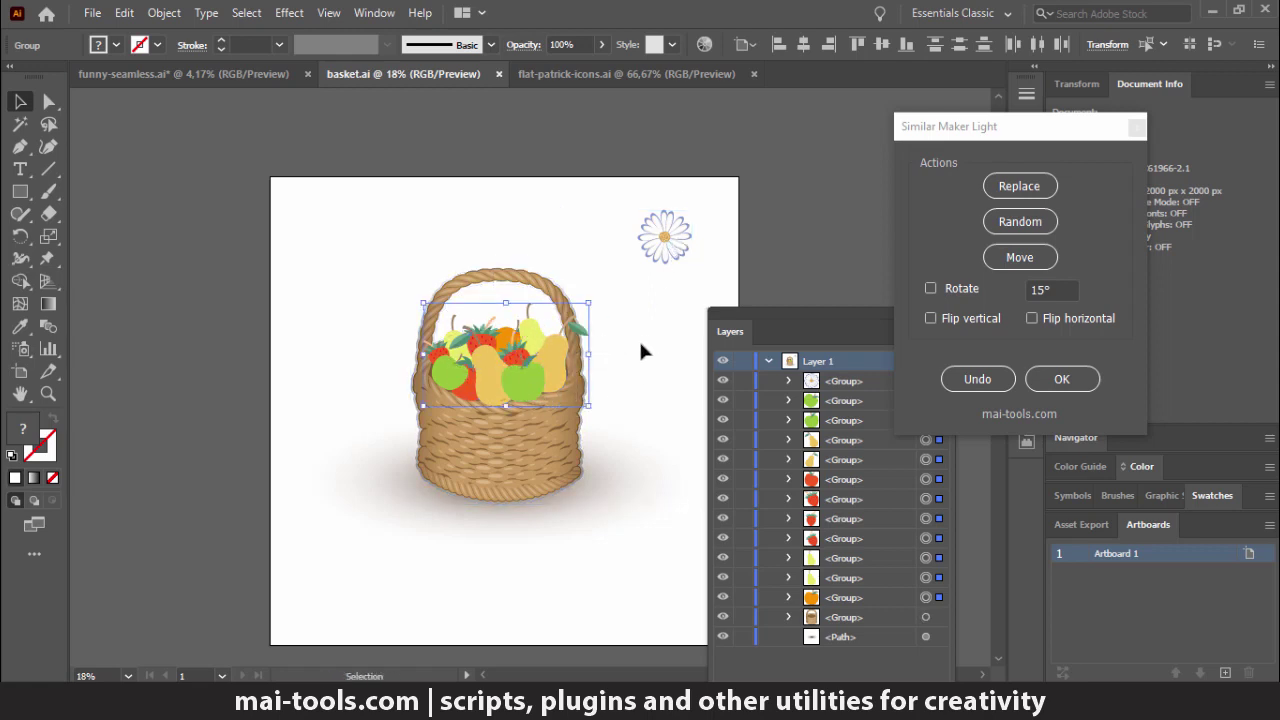
left_click(668, 244, "shift")
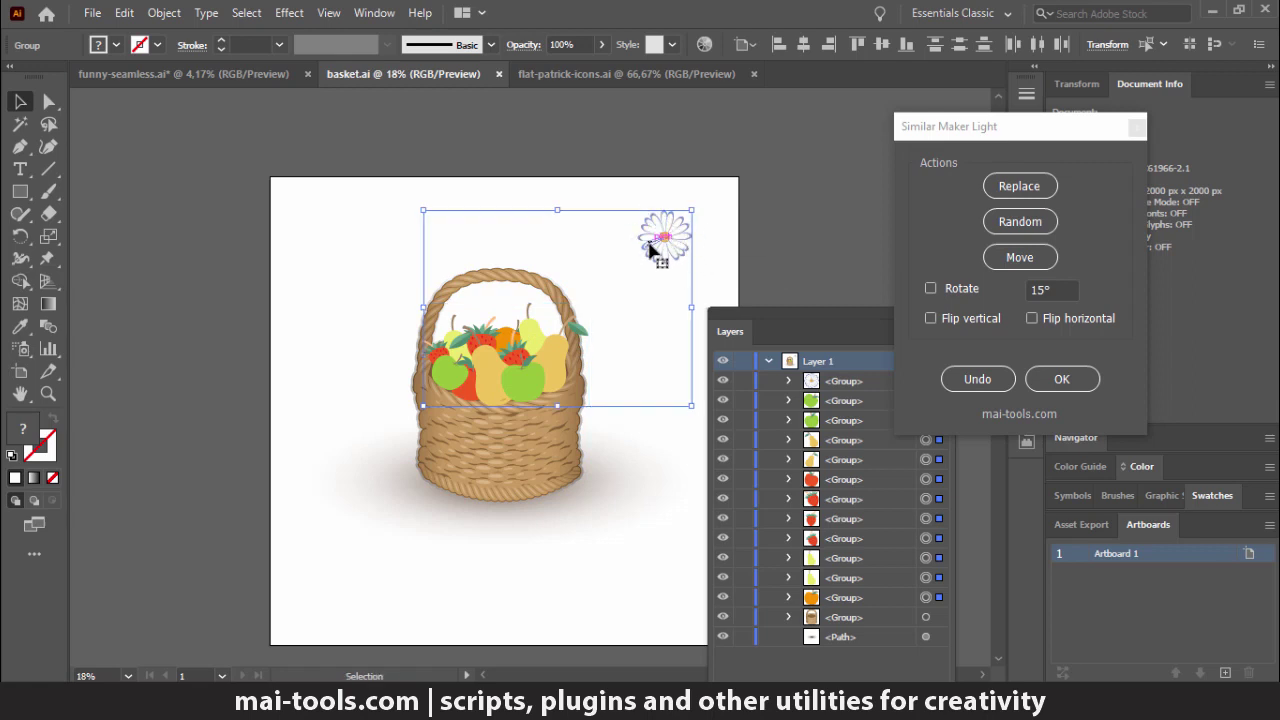
left_click(651, 250)
left_click_drag(740, 336, 665, 319)
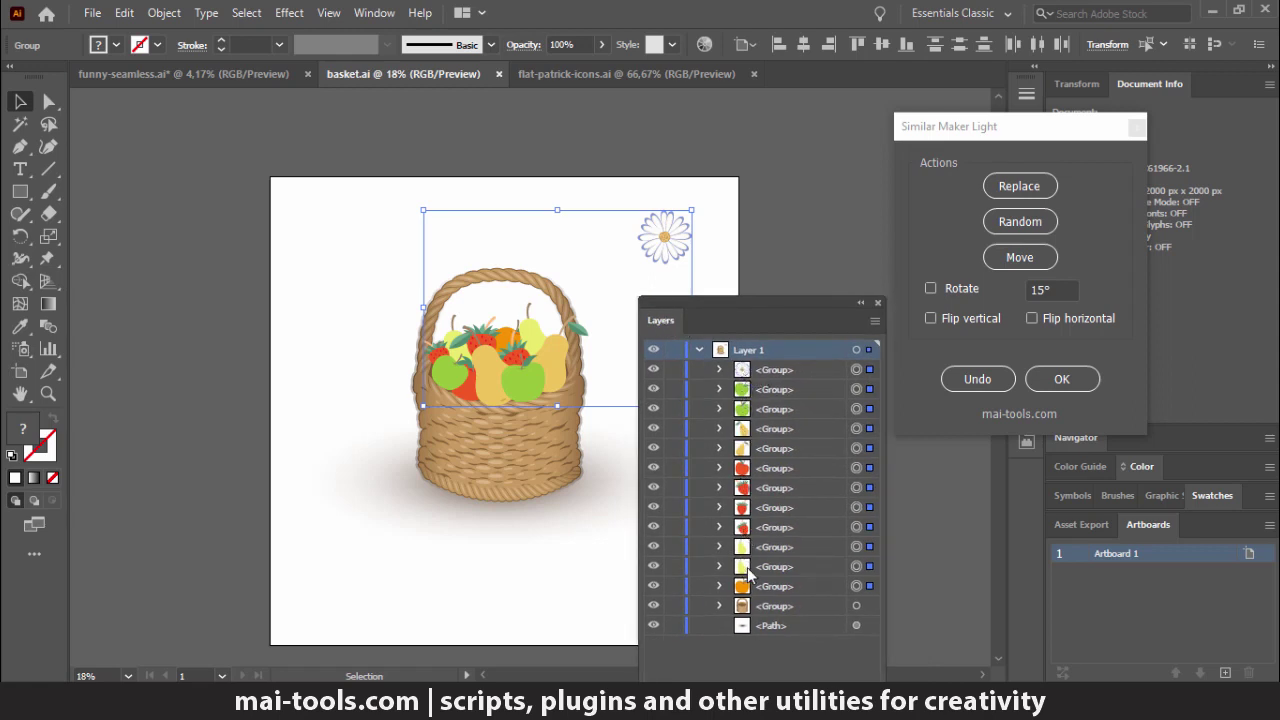
Replace the basket's fruits with daisy copies via Similar Maker Light and re-dock Layers below Artboards.
left_click(1030, 190)
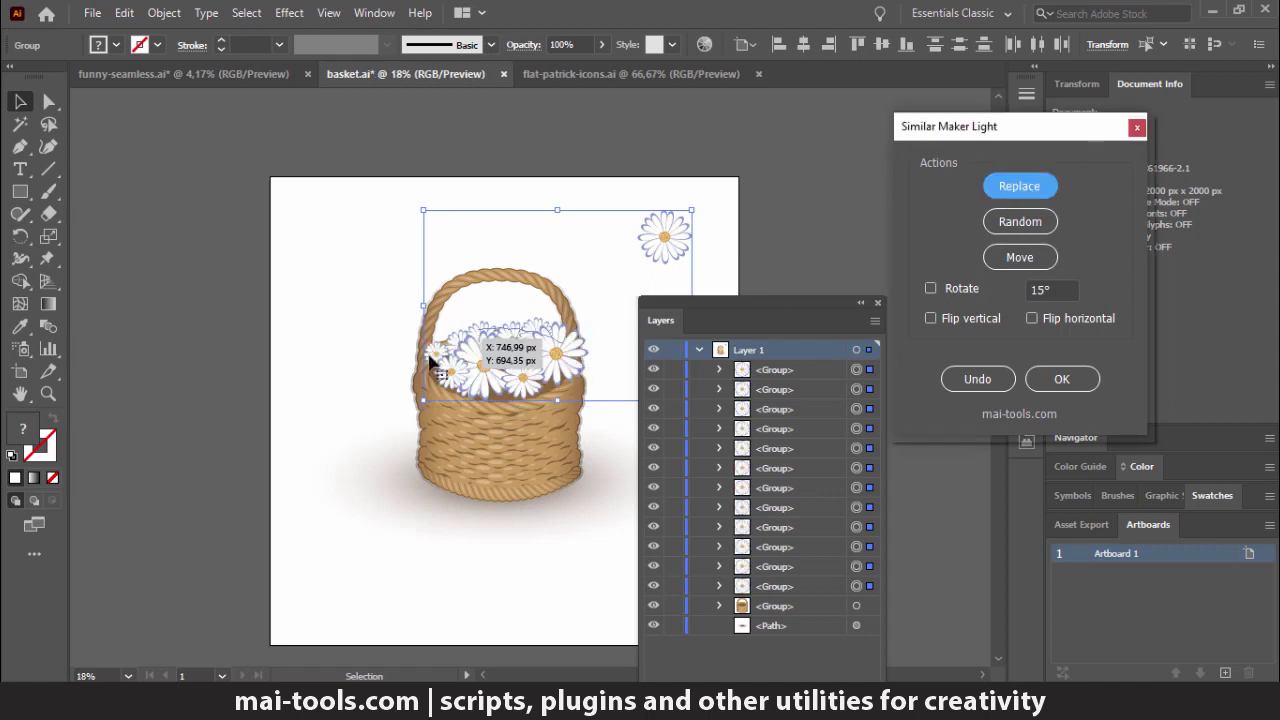
left_click_drag(432, 362, 434, 364)
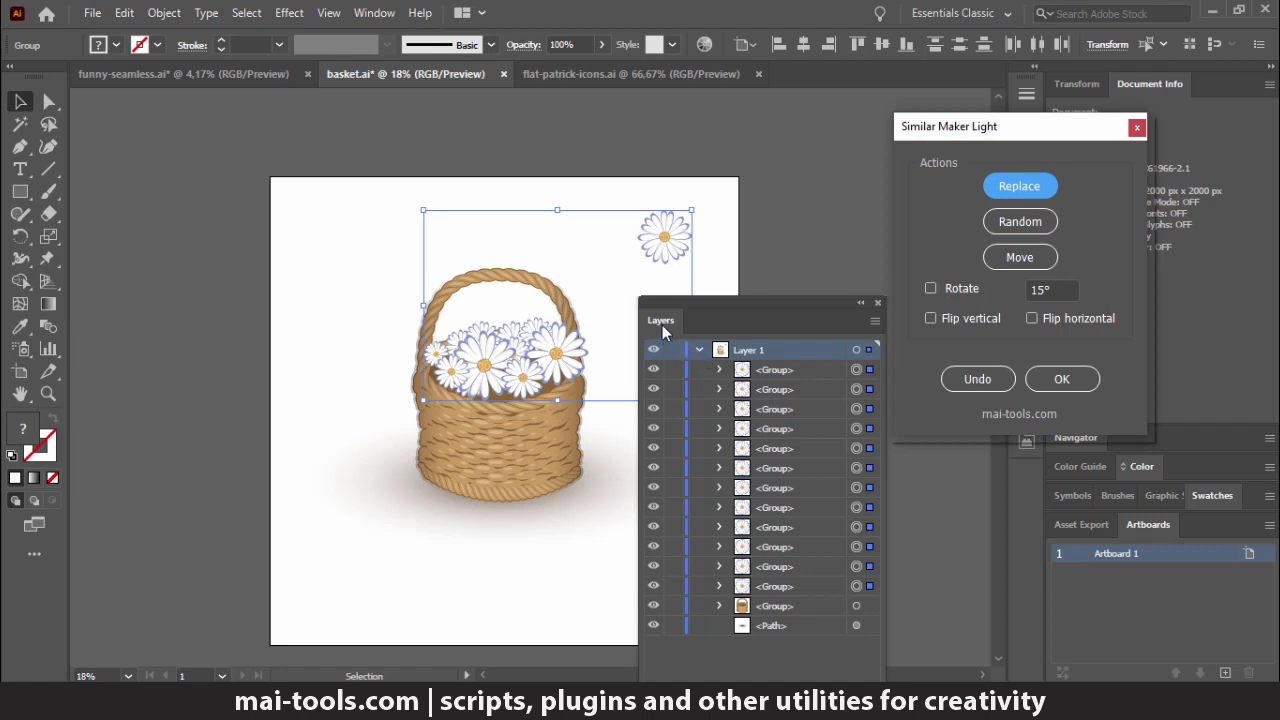
left_click_drag(662, 322, 1112, 578)
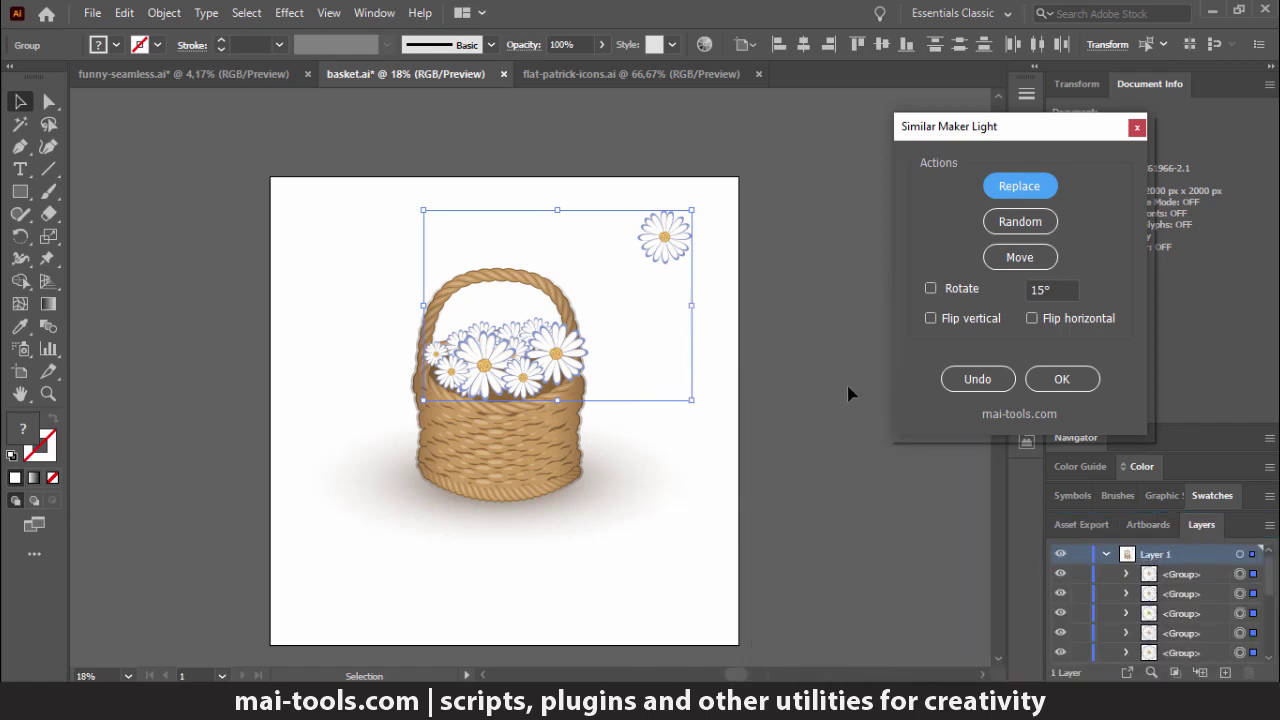
Keep only the basket's daisies selected, shuffle them randomly five times, and enable Rotate and flipping.
left_click(668, 250, "shift")
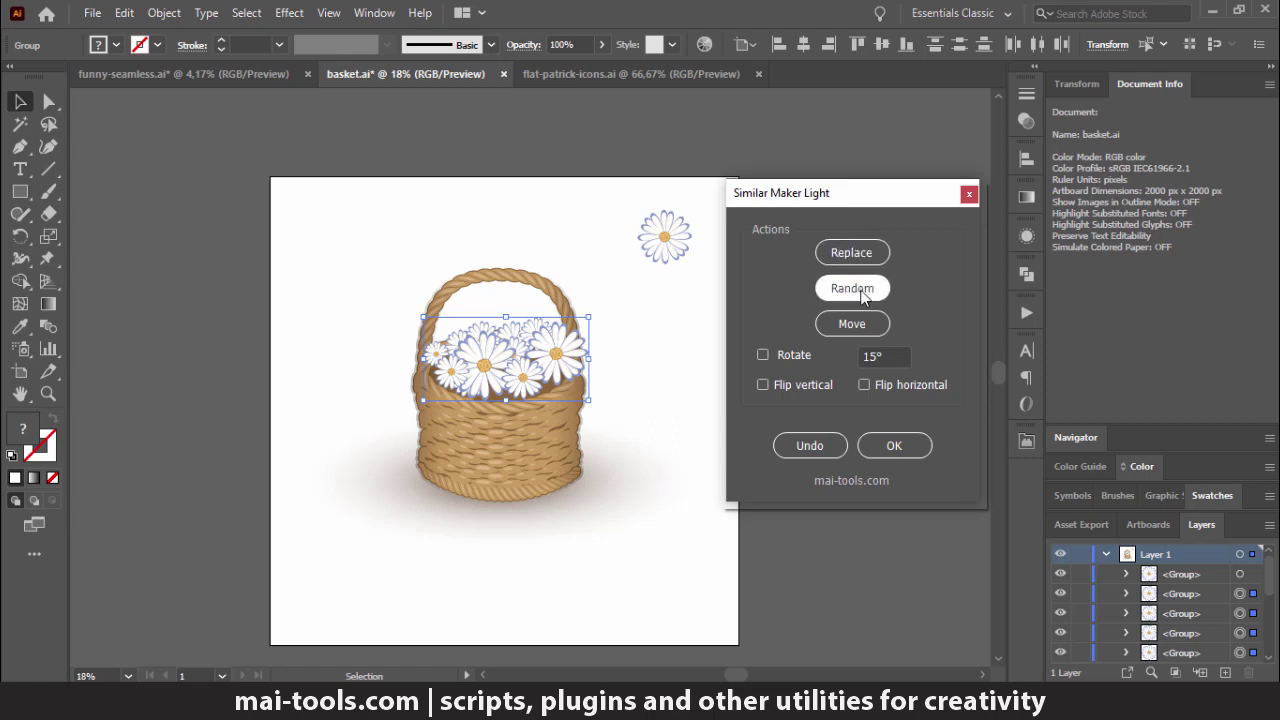
left_click(852, 288)
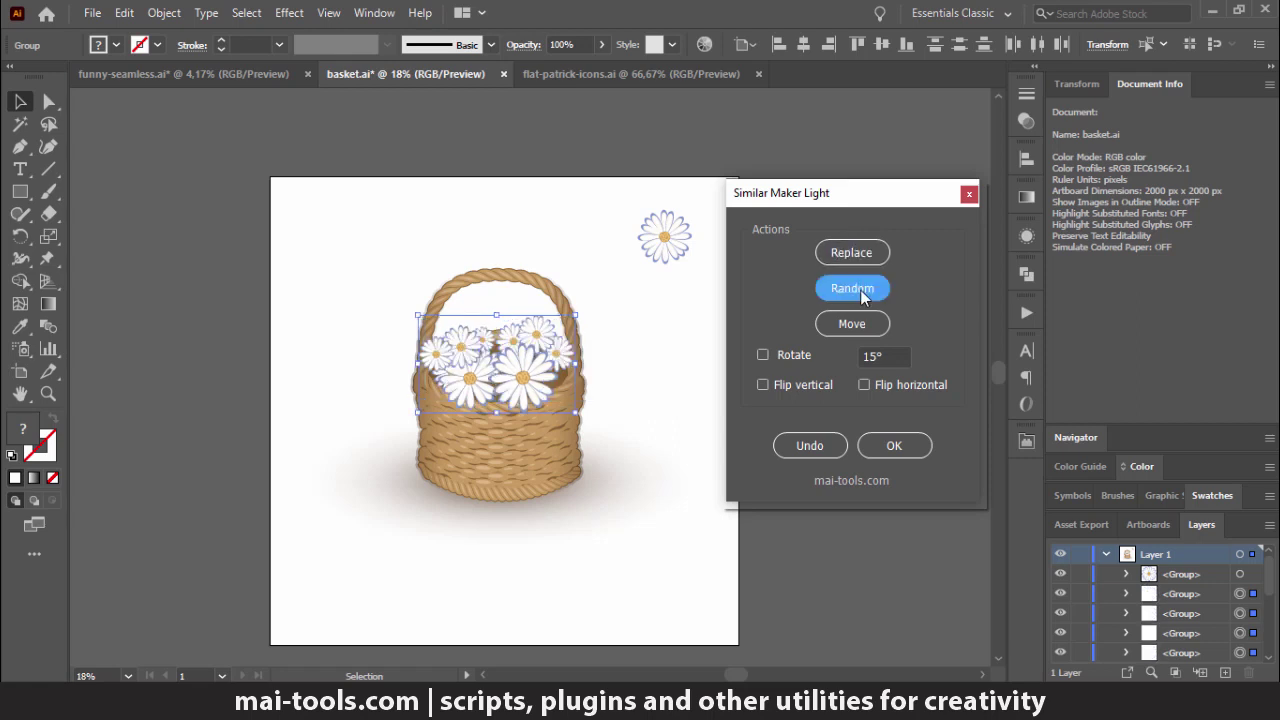
left_click(852, 288)
left_click(861, 292)
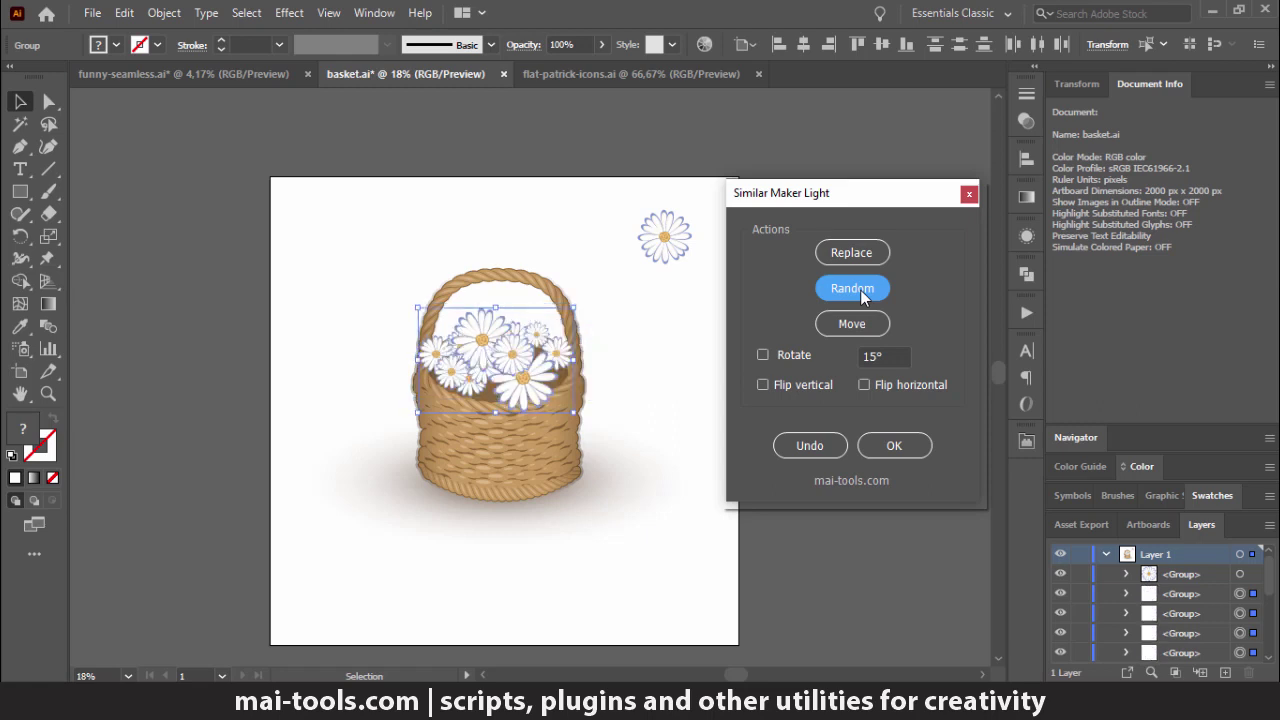
left_click(861, 292)
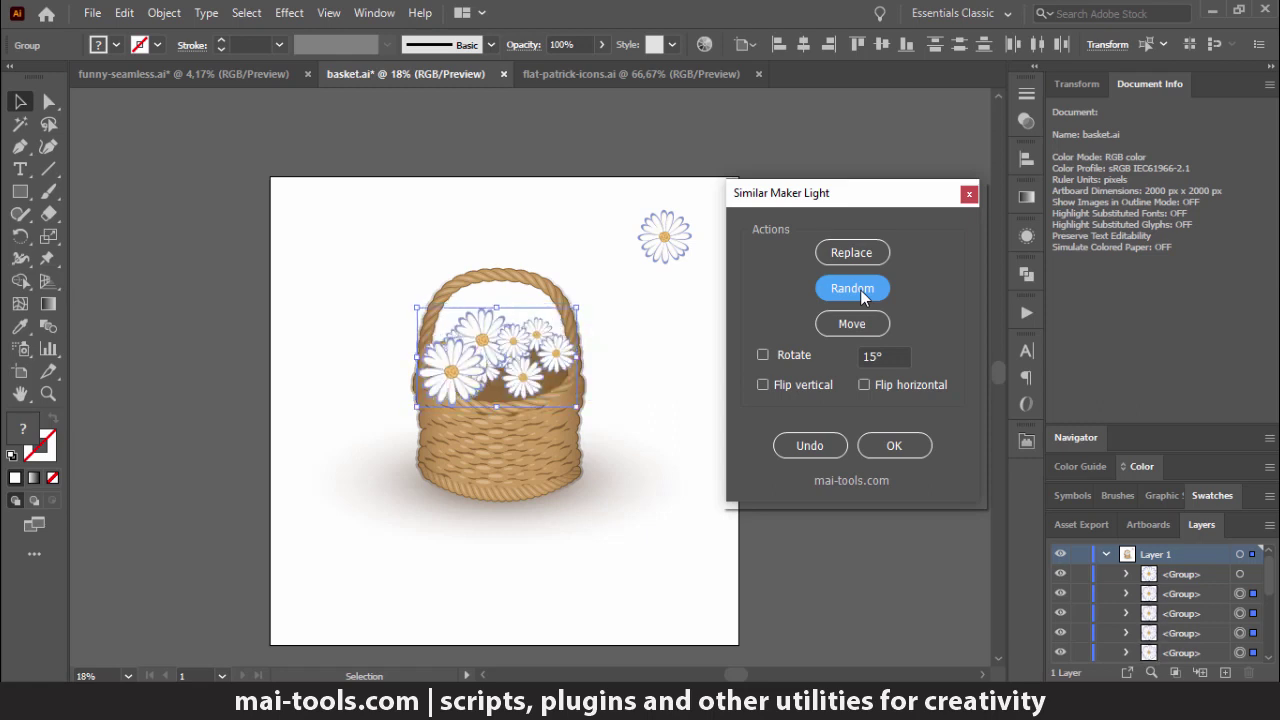
left_click(861, 292)
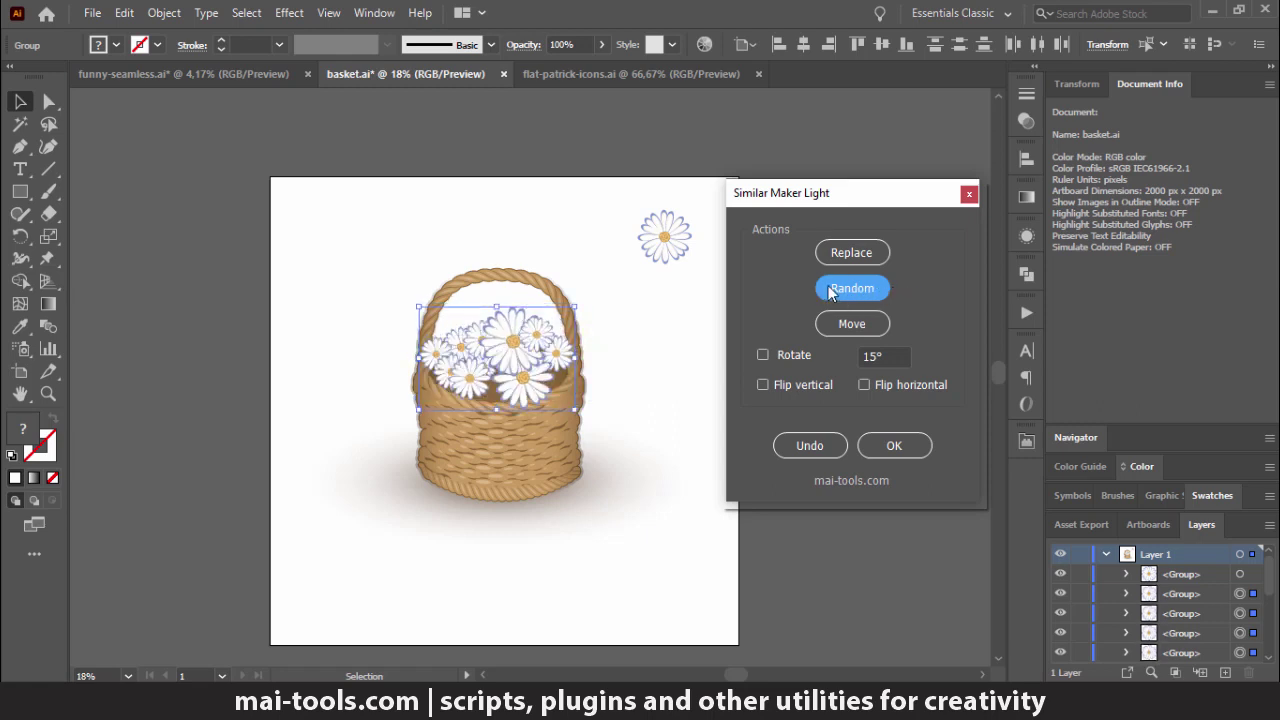
left_click(762, 355)
left_click(864, 386)
Click Random ten times for a rotated, flipped daisy arrangement, then tilt the group slightly.
left_click_drag(520, 335, 553, 322)
left_click(866, 290)
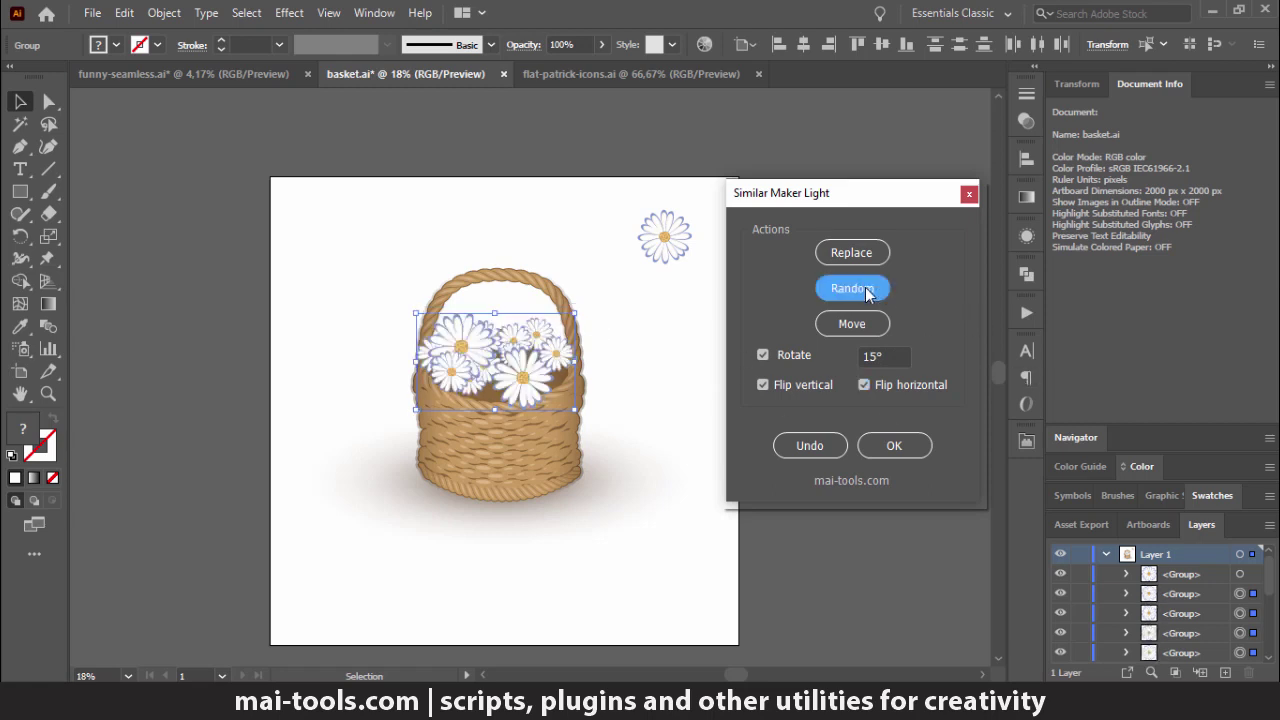
left_click(866, 290)
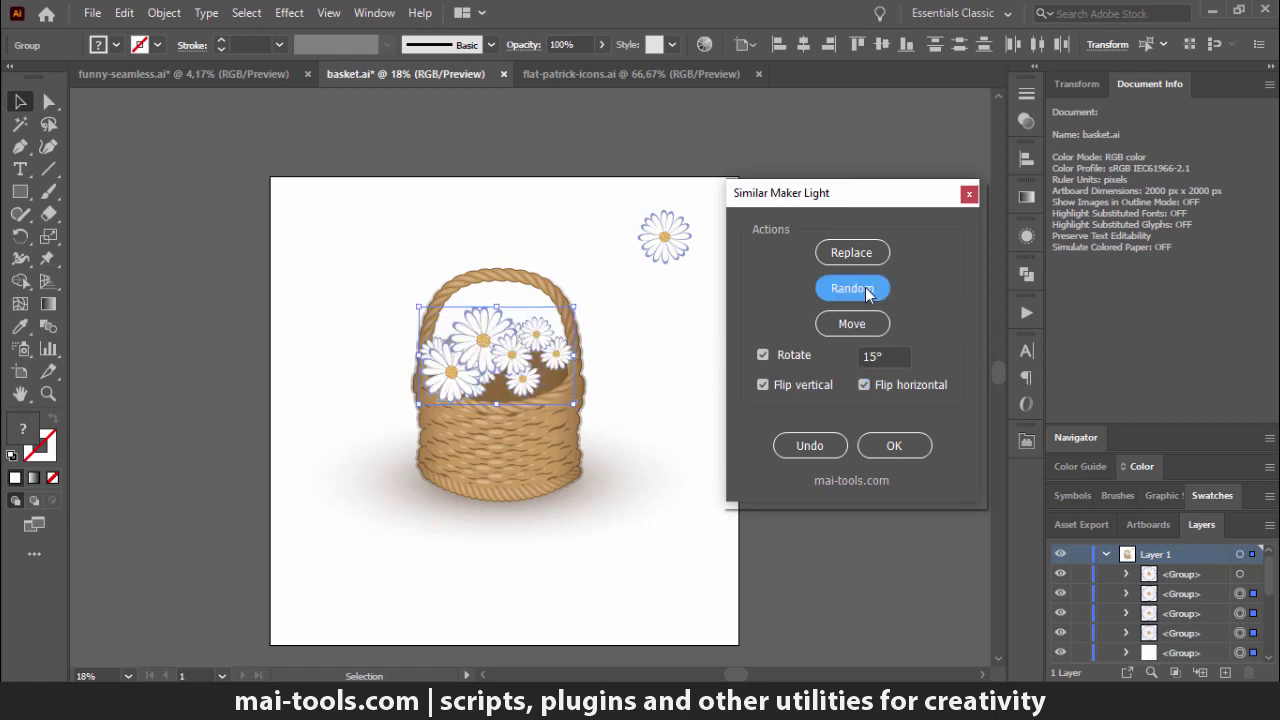
left_click(866, 290)
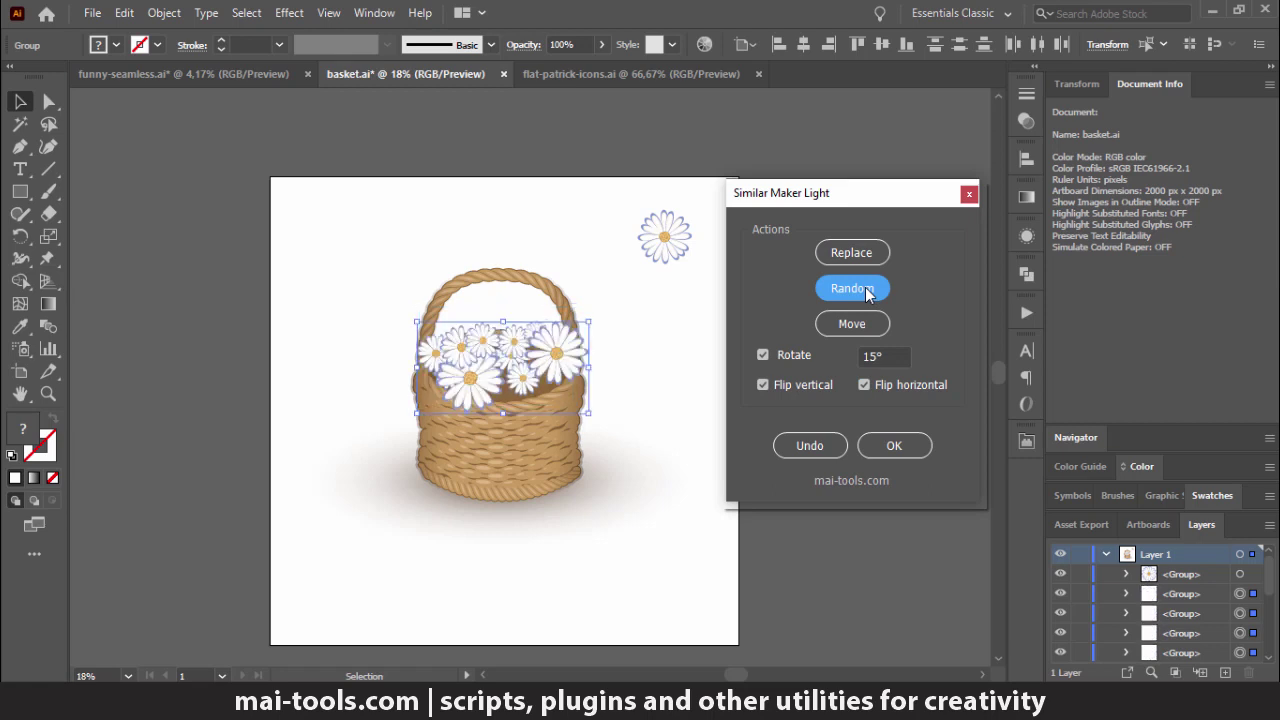
left_click(866, 290)
left_click(866, 290)
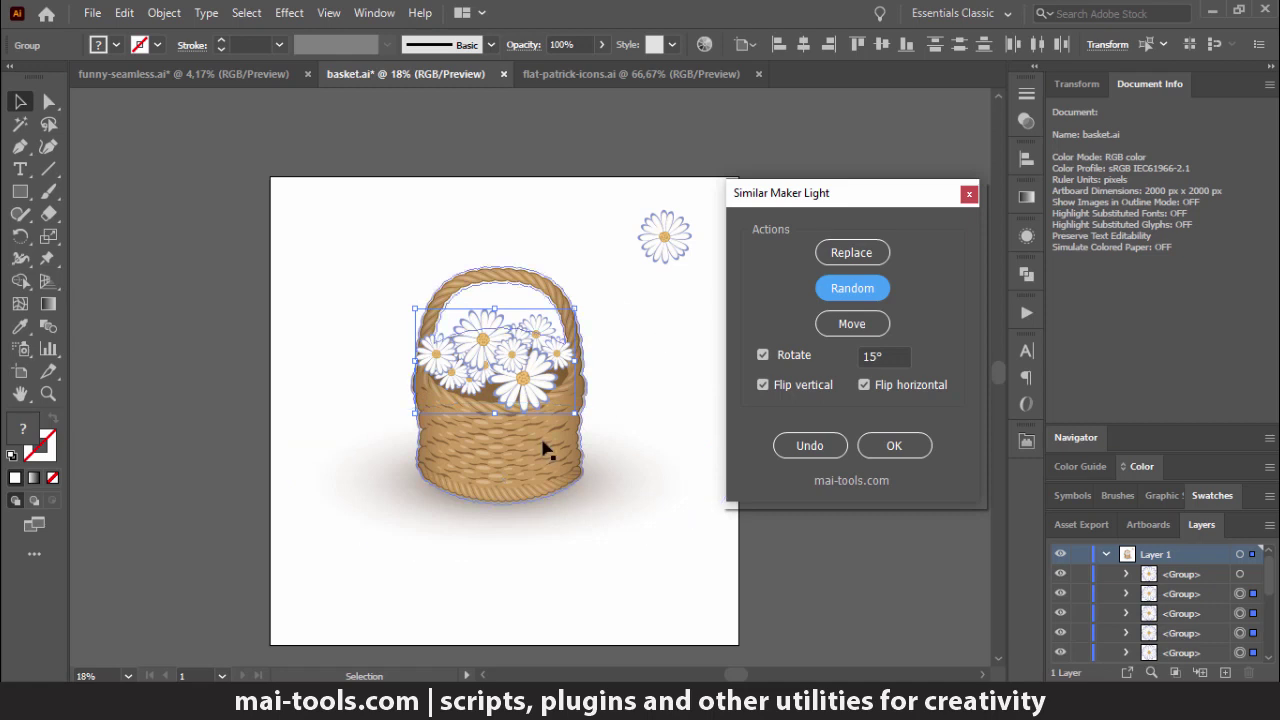
left_click(866, 290)
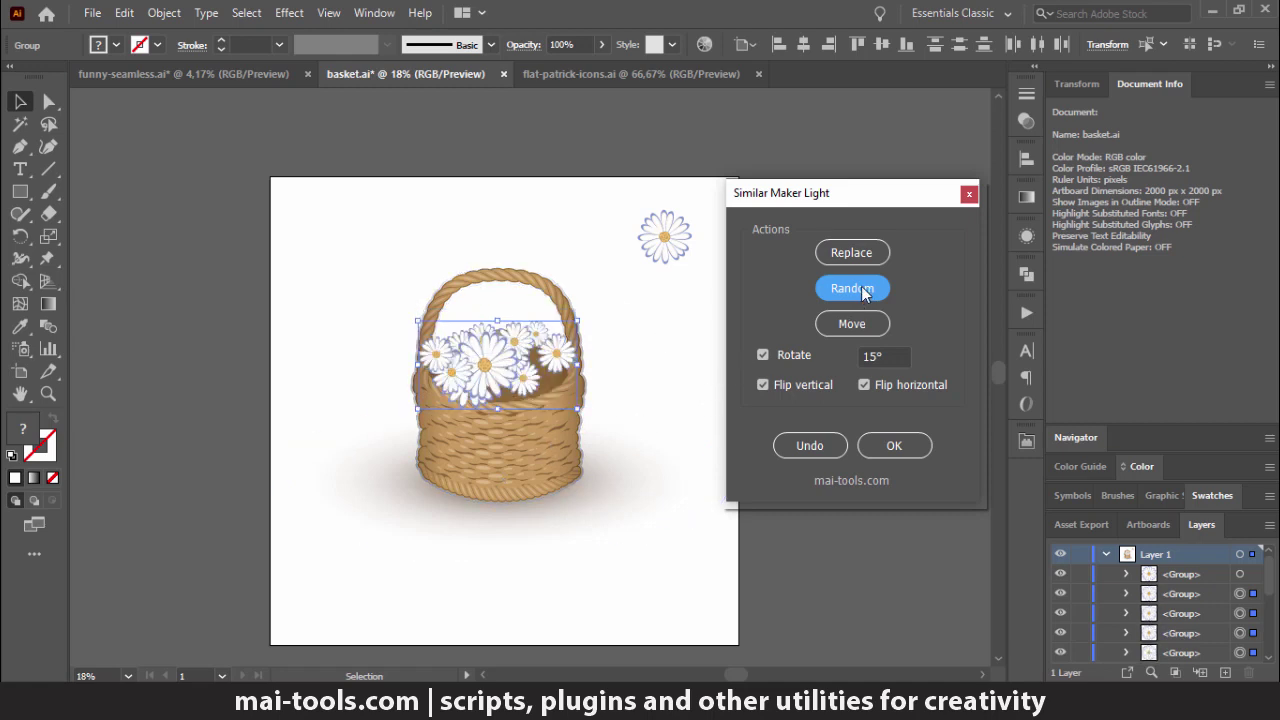
left_click(866, 290)
left_click(866, 290)
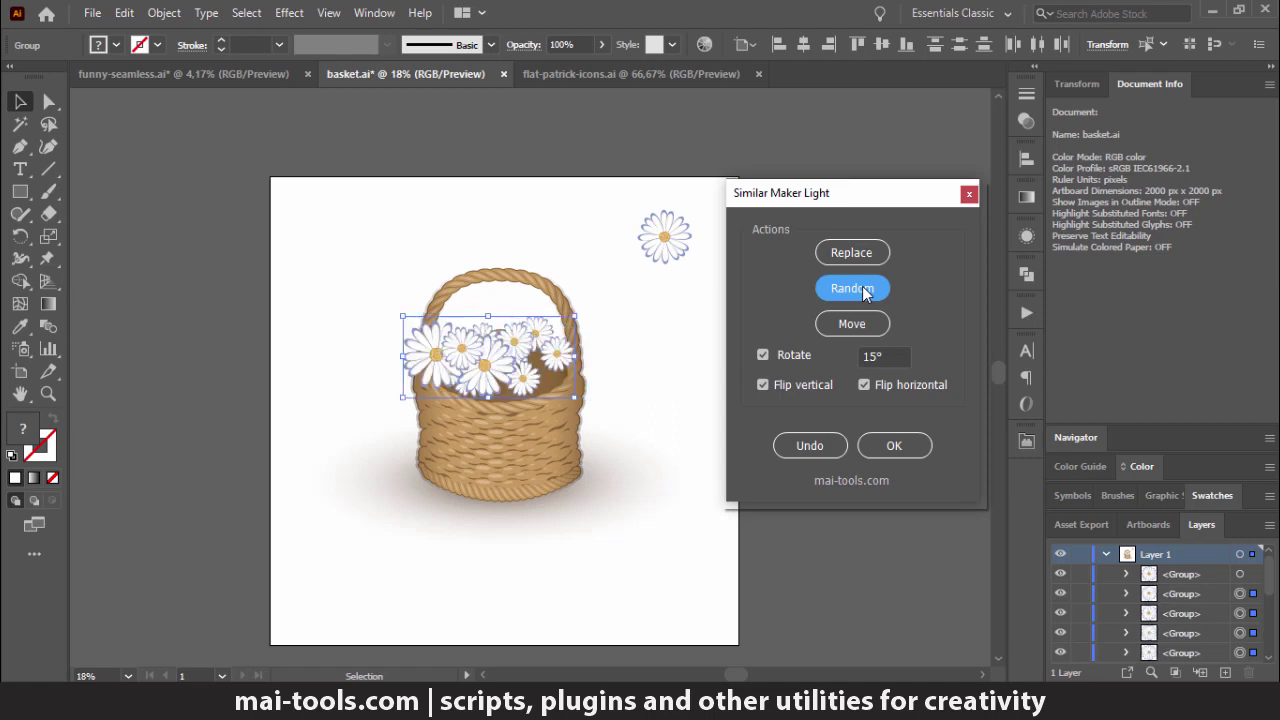
left_click(866, 290)
left_click(866, 290)
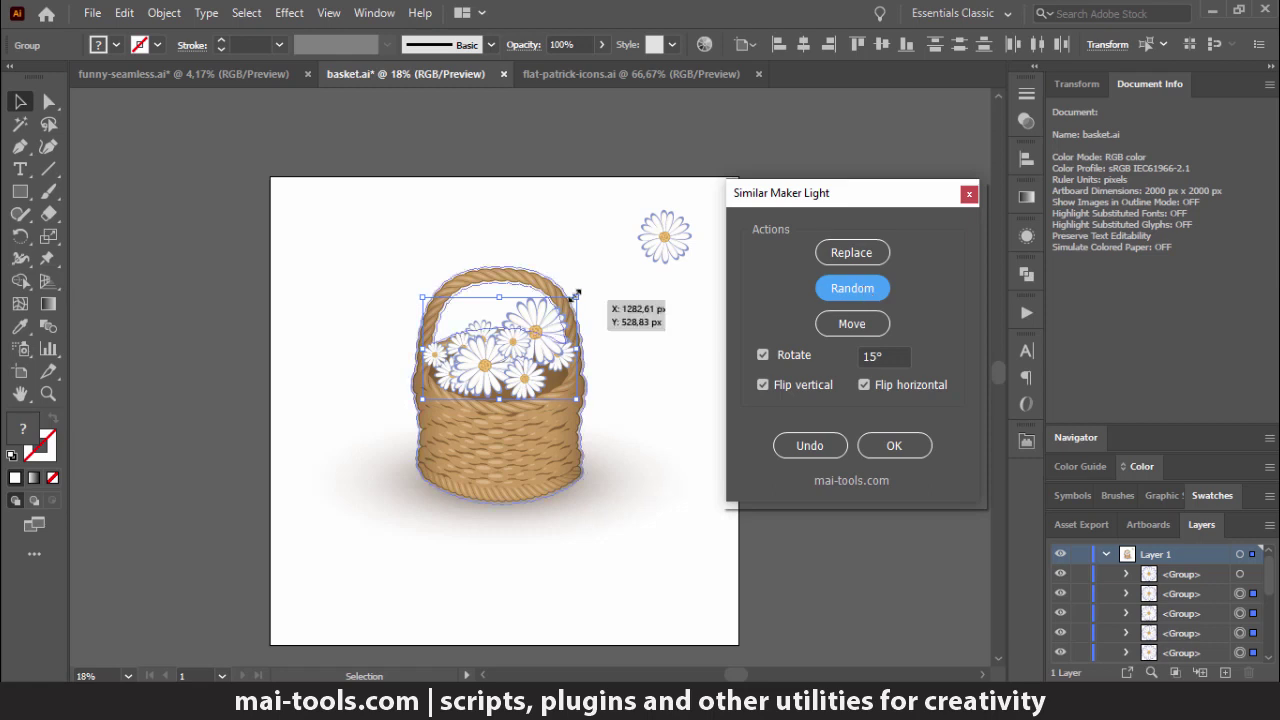
left_click_drag(581, 288, 553, 345)
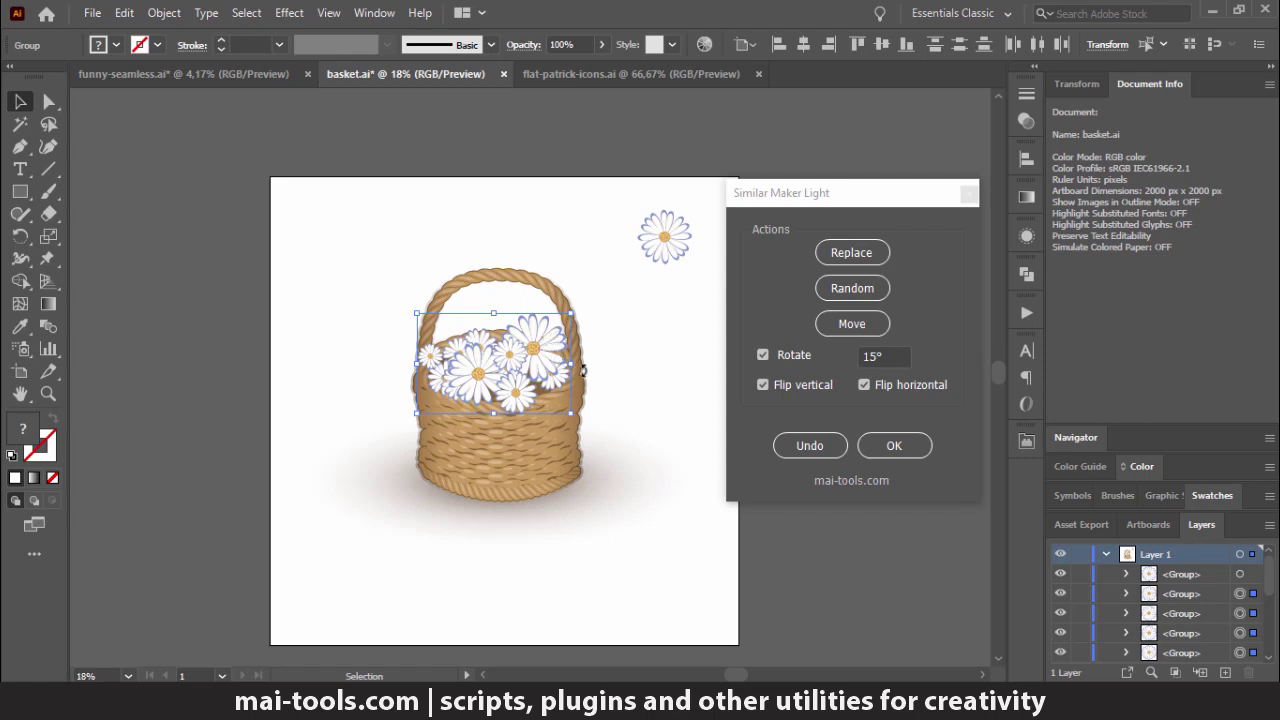
Drop the large daisy lower into the basket and turn off random rotation.
left_click(635, 381)
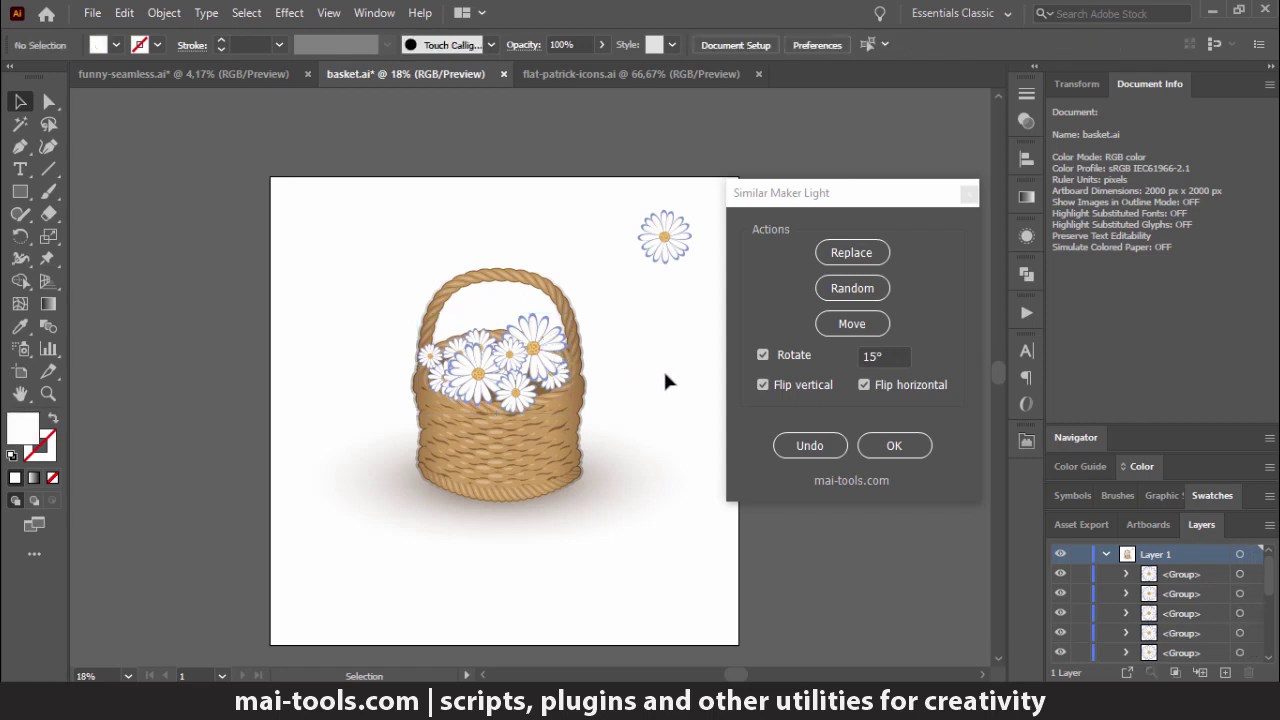
left_click_drag(533, 347, 530, 357)
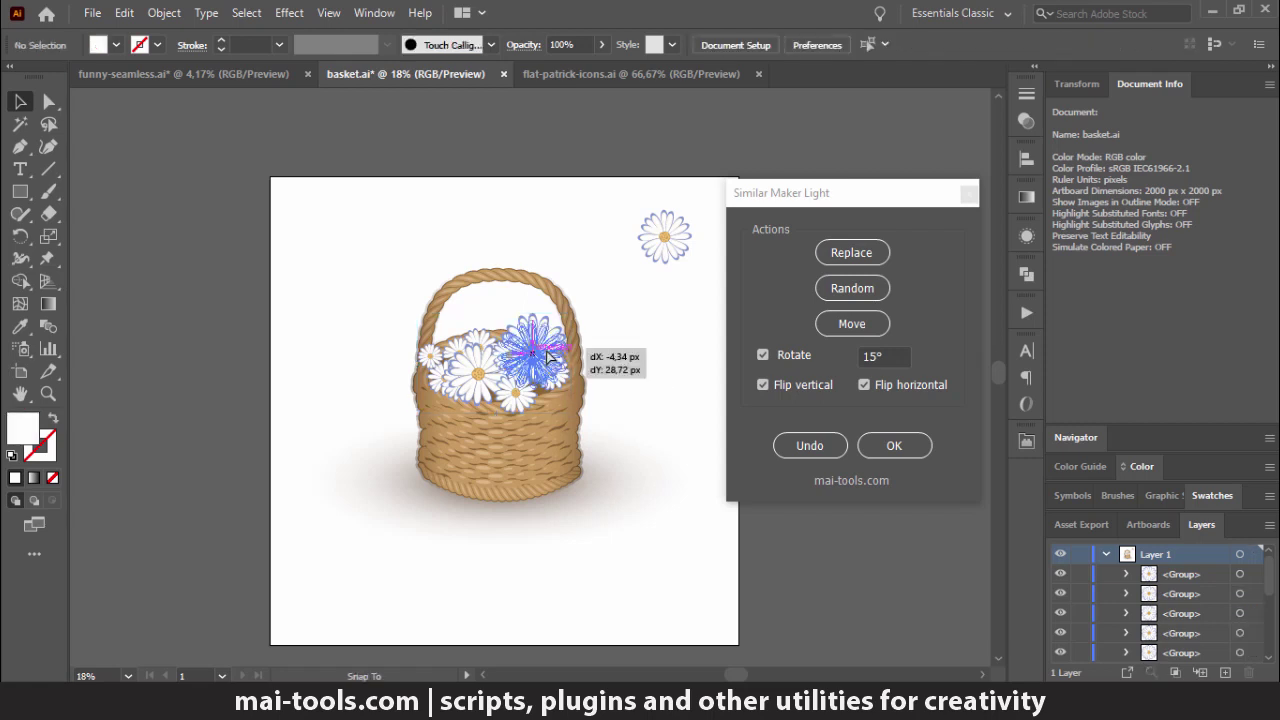
left_click_drag(662, 358, 676, 362)
left_click(660, 363)
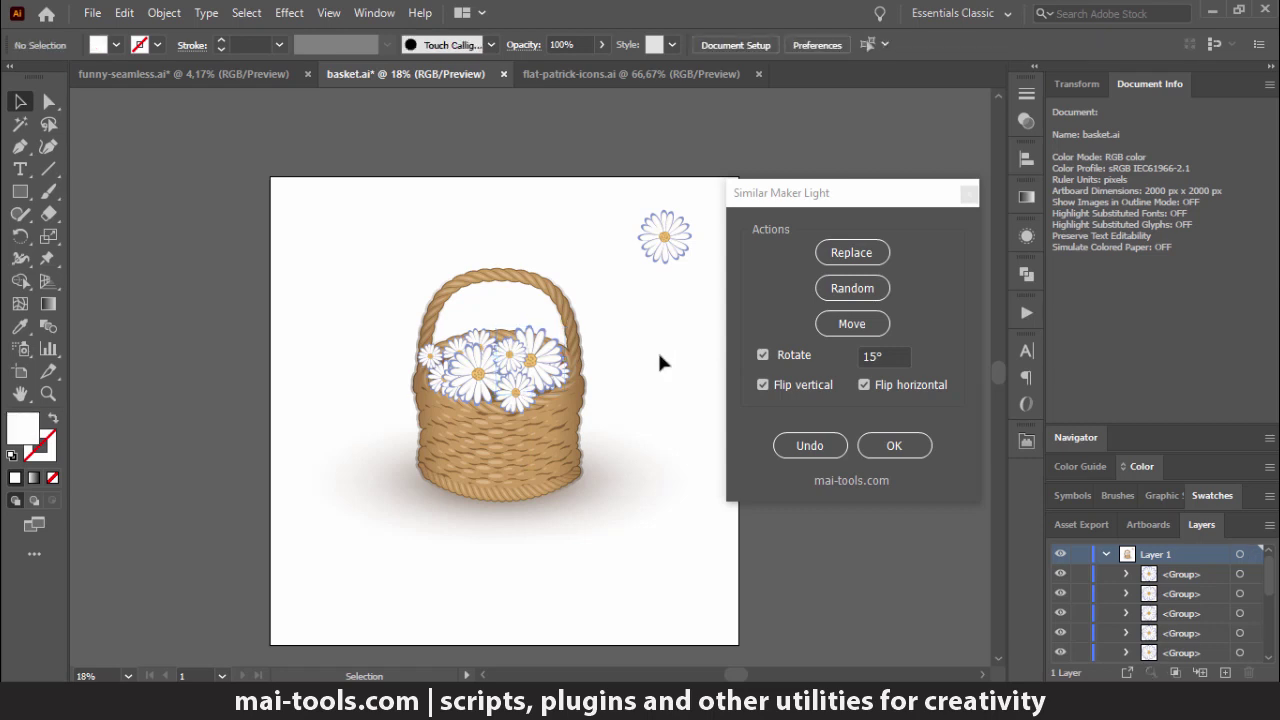
left_click(762, 356)
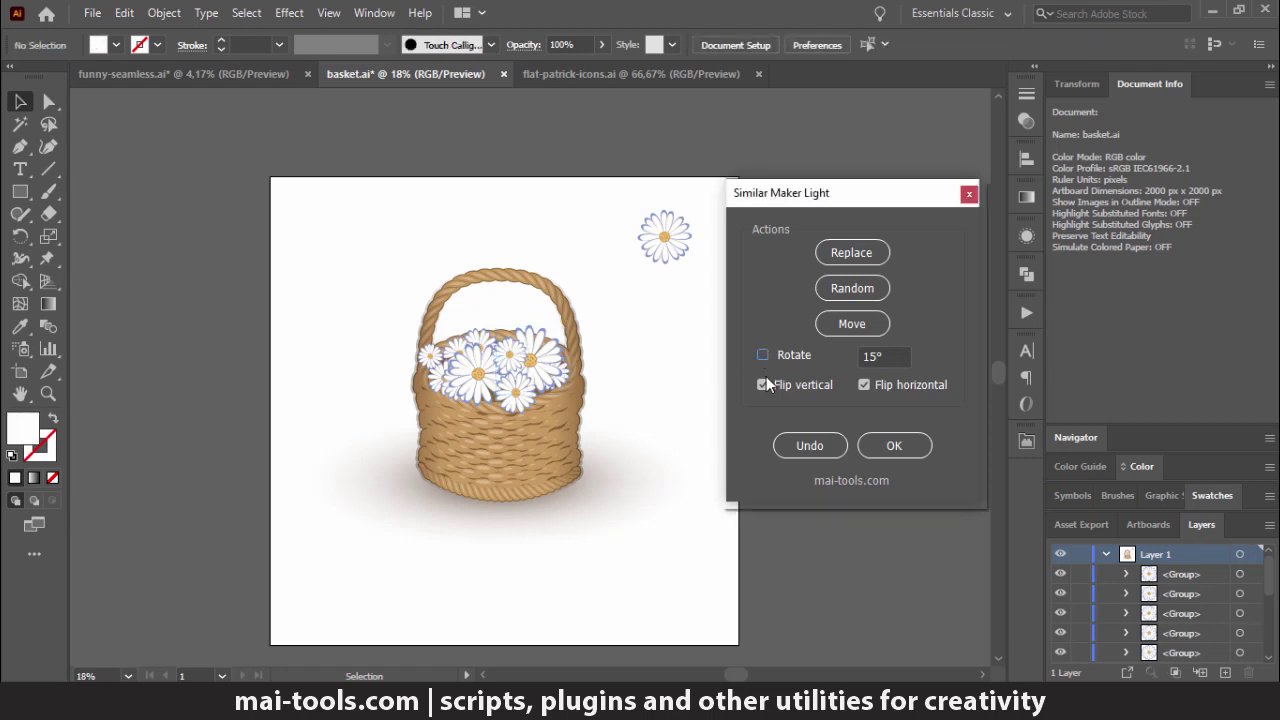
Turn off Flip horizontal, switch to flat-patrick-icons.ai, and move the plugin dialog off the grid.
left_click(863, 385)
left_click(657, 74)
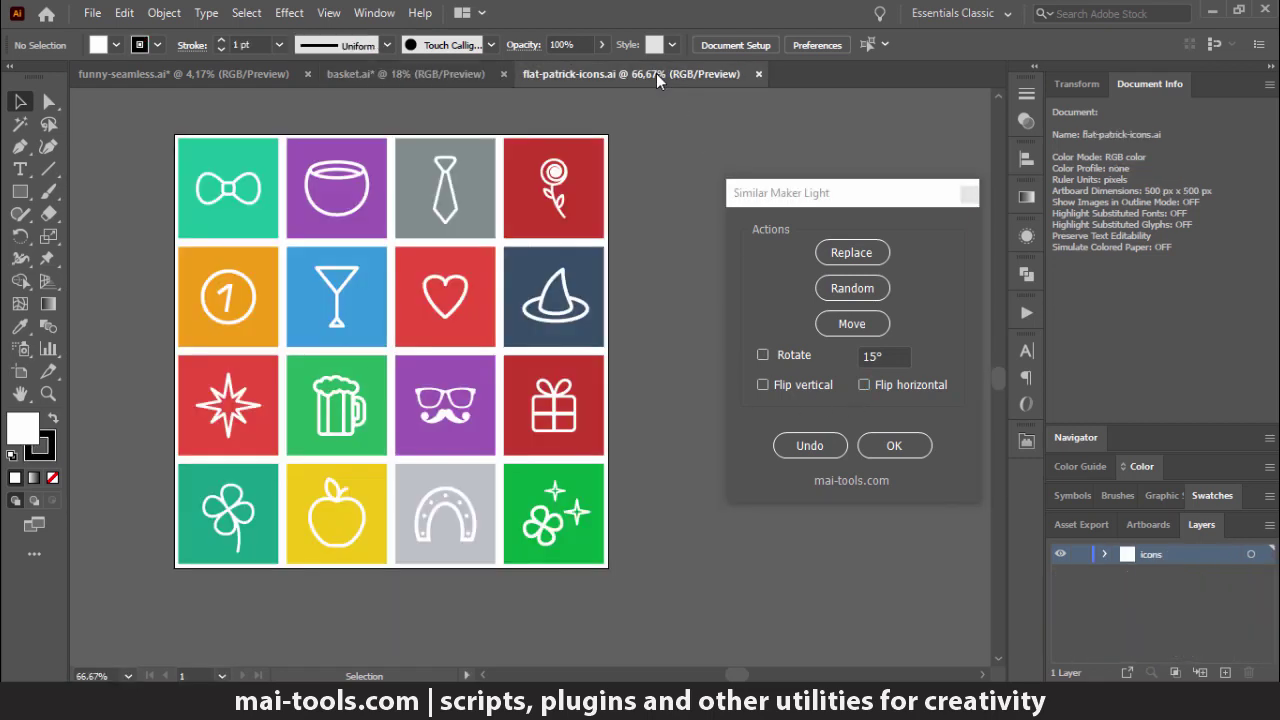
left_click(437, 75)
left_click(593, 72)
left_click(444, 73)
left_click(539, 76)
left_click_drag(822, 199, 776, 178)
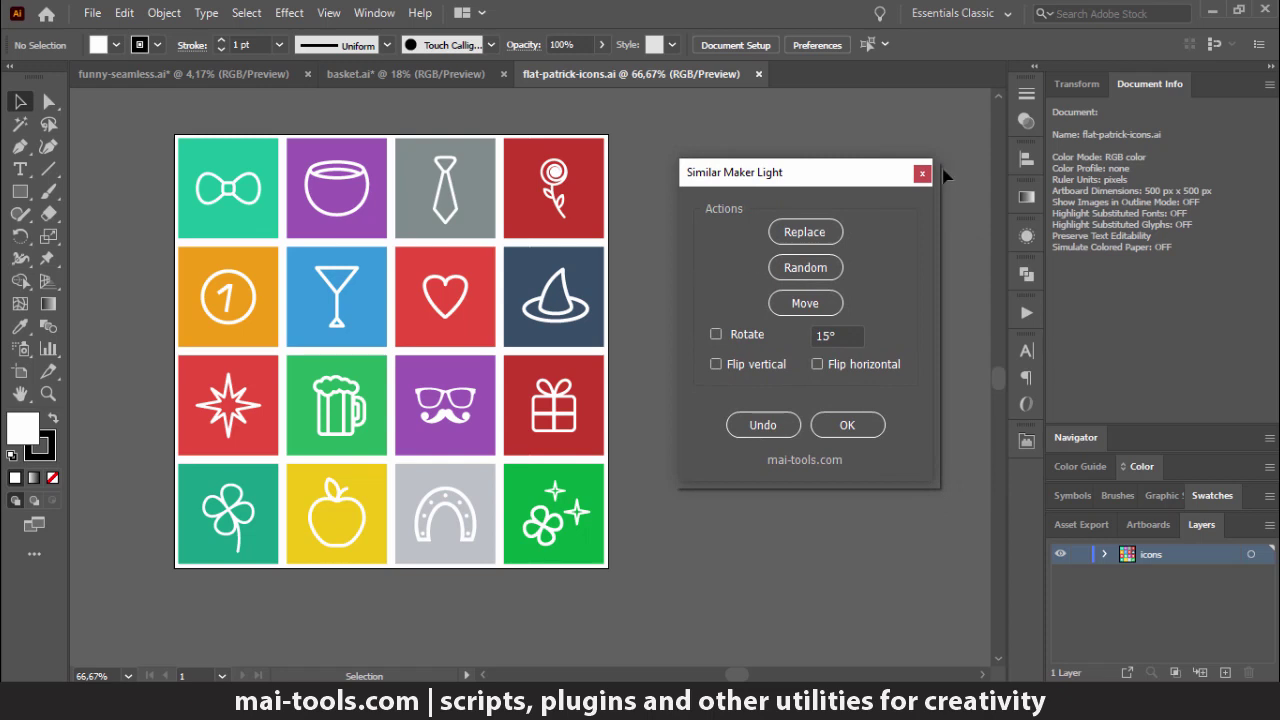
After clicking the rose and tie tiles, marquee-select the entire 4x4 icon grid.
left_click(565, 187)
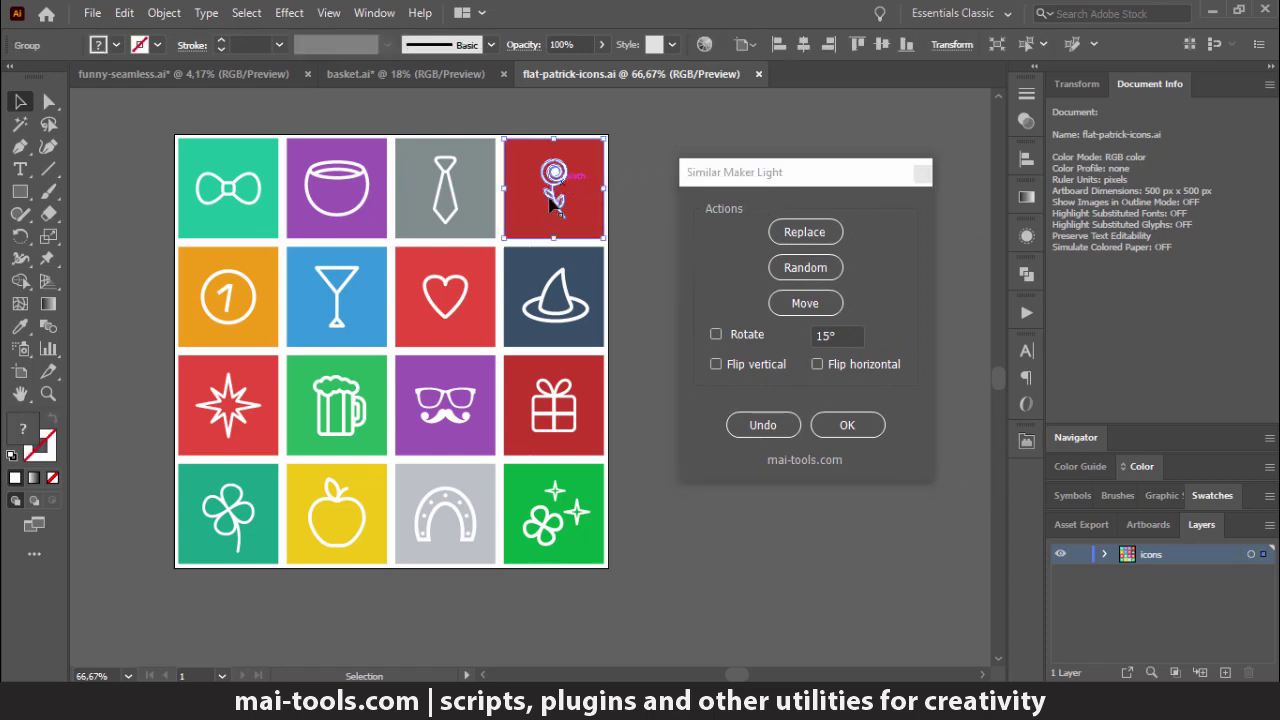
left_click(447, 200)
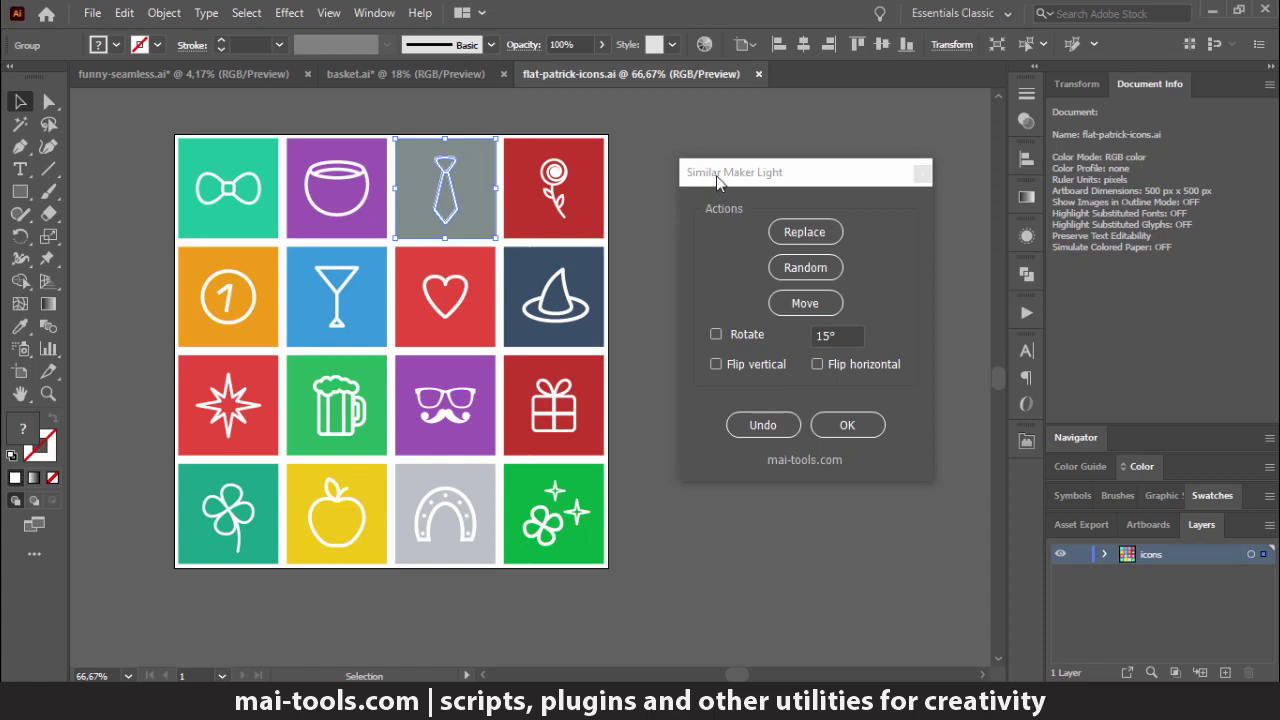
left_click_drag(716, 180, 760, 166)
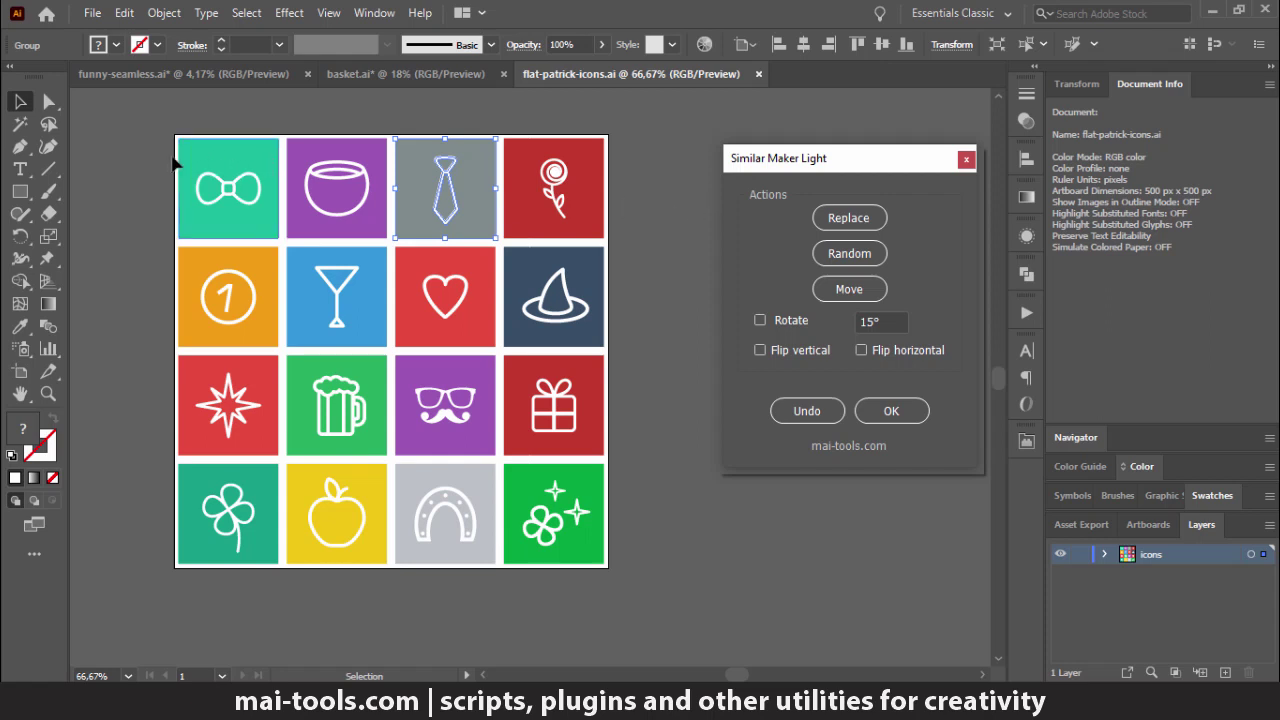
mouse_move(155, 135)
left_mouse_down()
mouse_move(588, 494)
mouse_move(634, 580)
left_mouse_up()
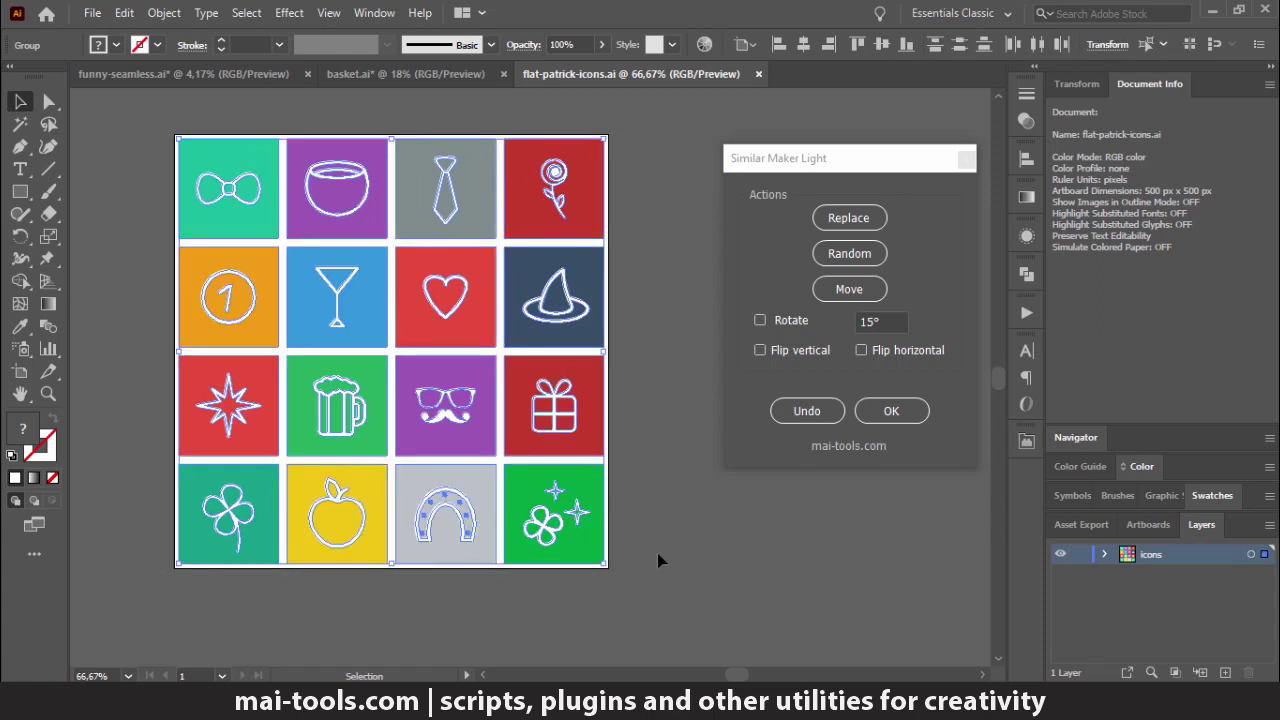
Click Move seven times until the red star tile sits top-left, then focus the Layers list.
left_click(849, 290)
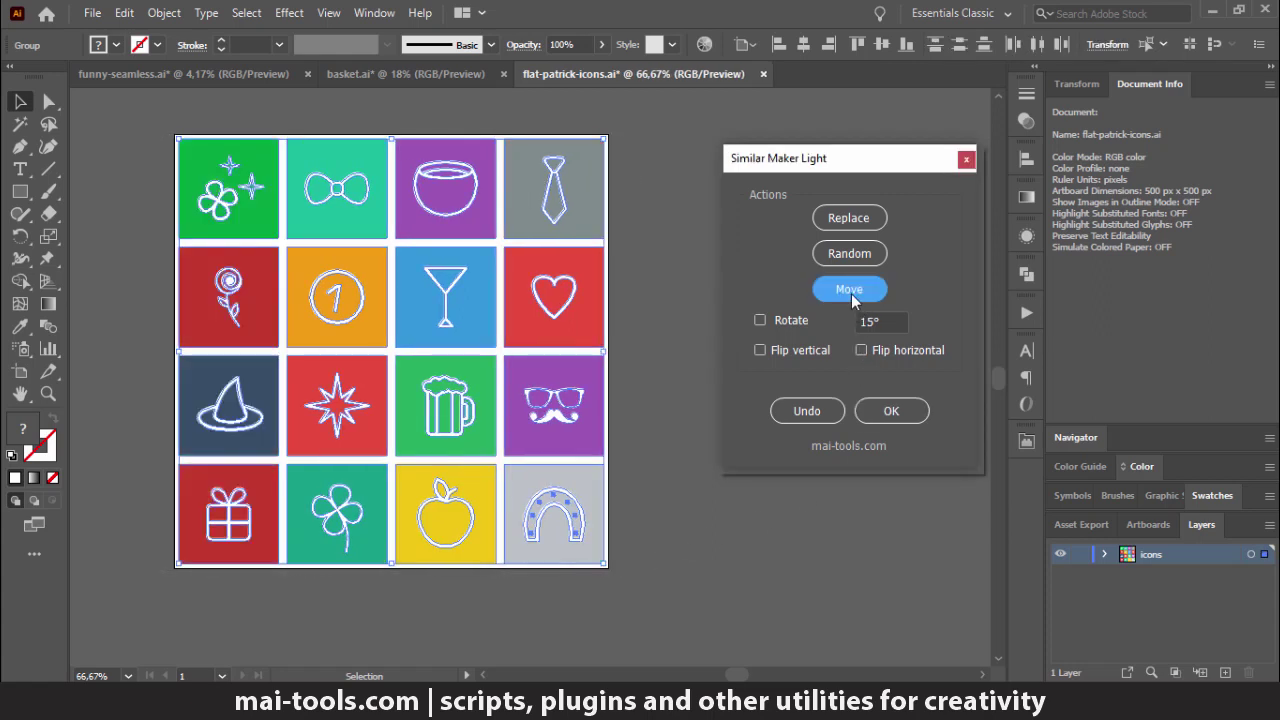
left_click(852, 298)
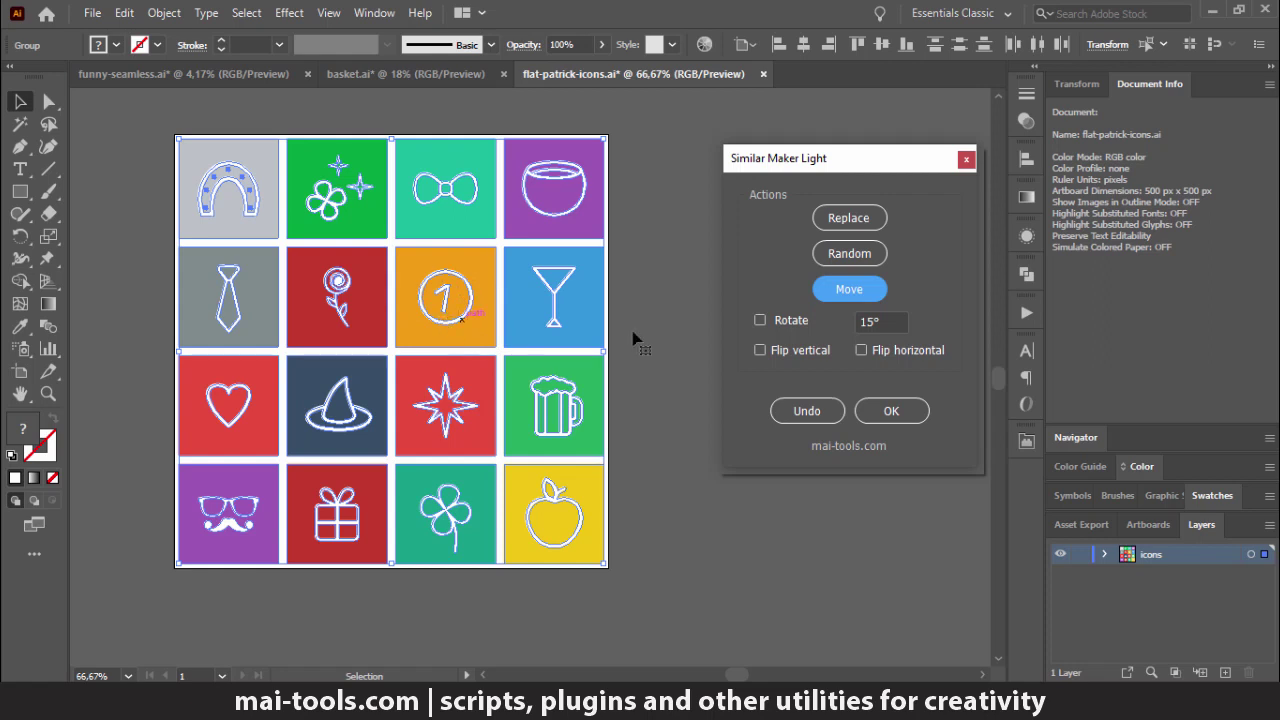
left_click(862, 295)
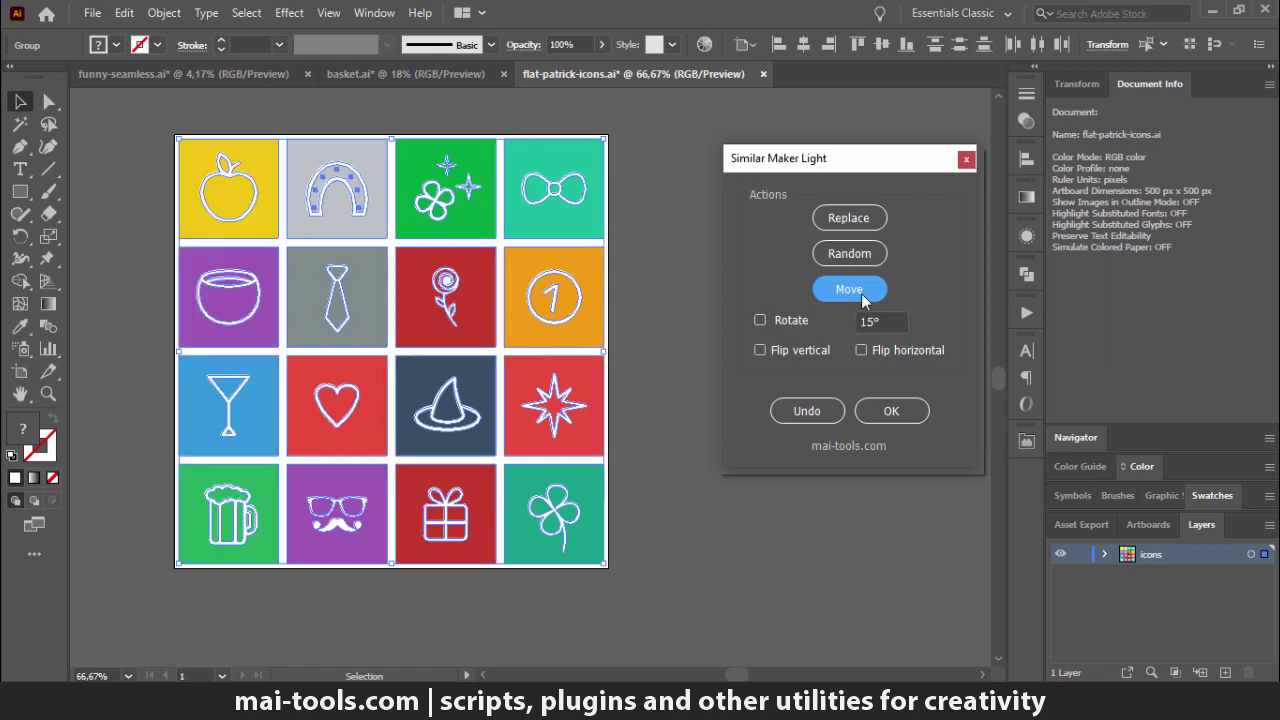
left_click(861, 293)
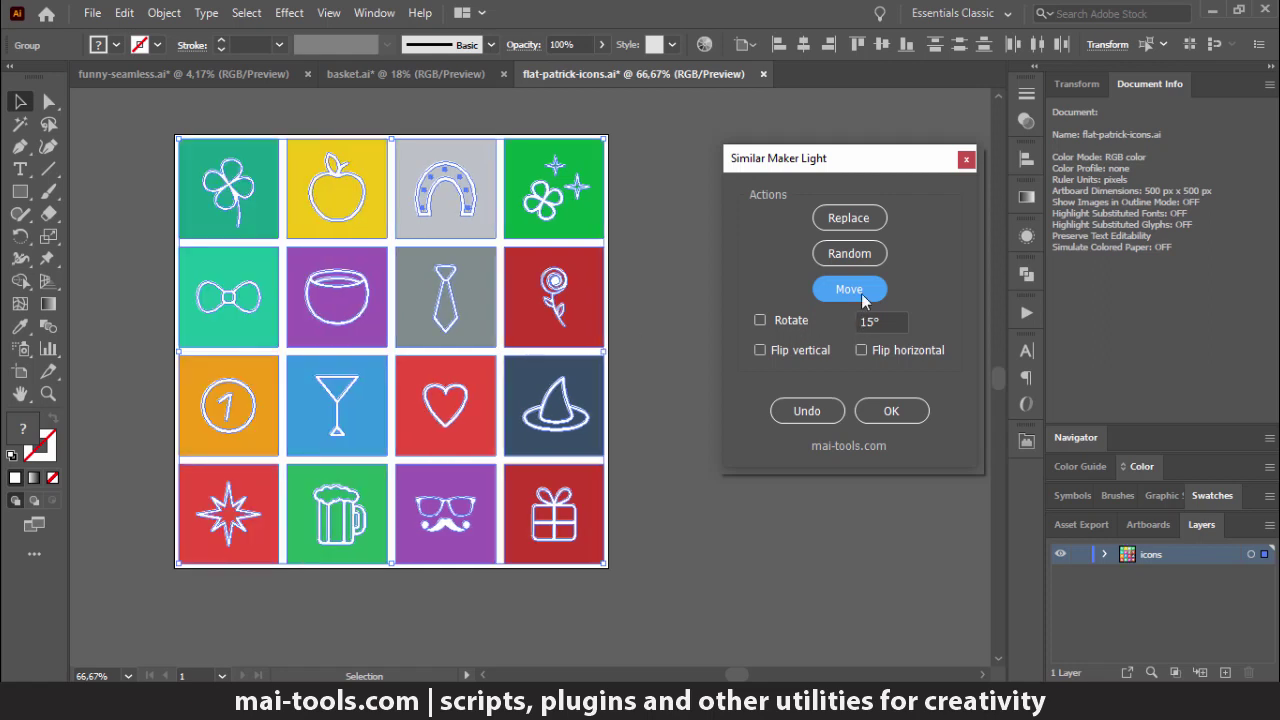
left_click(861, 293)
left_click(861, 293)
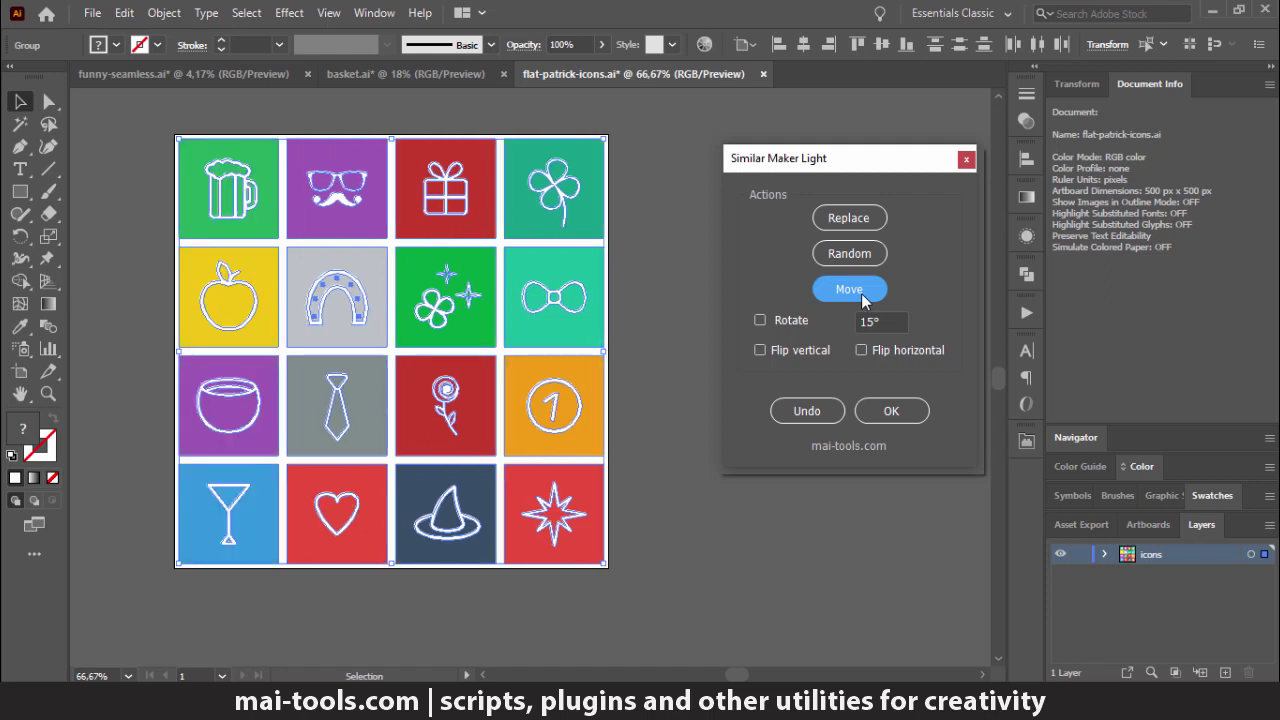
left_click(861, 293)
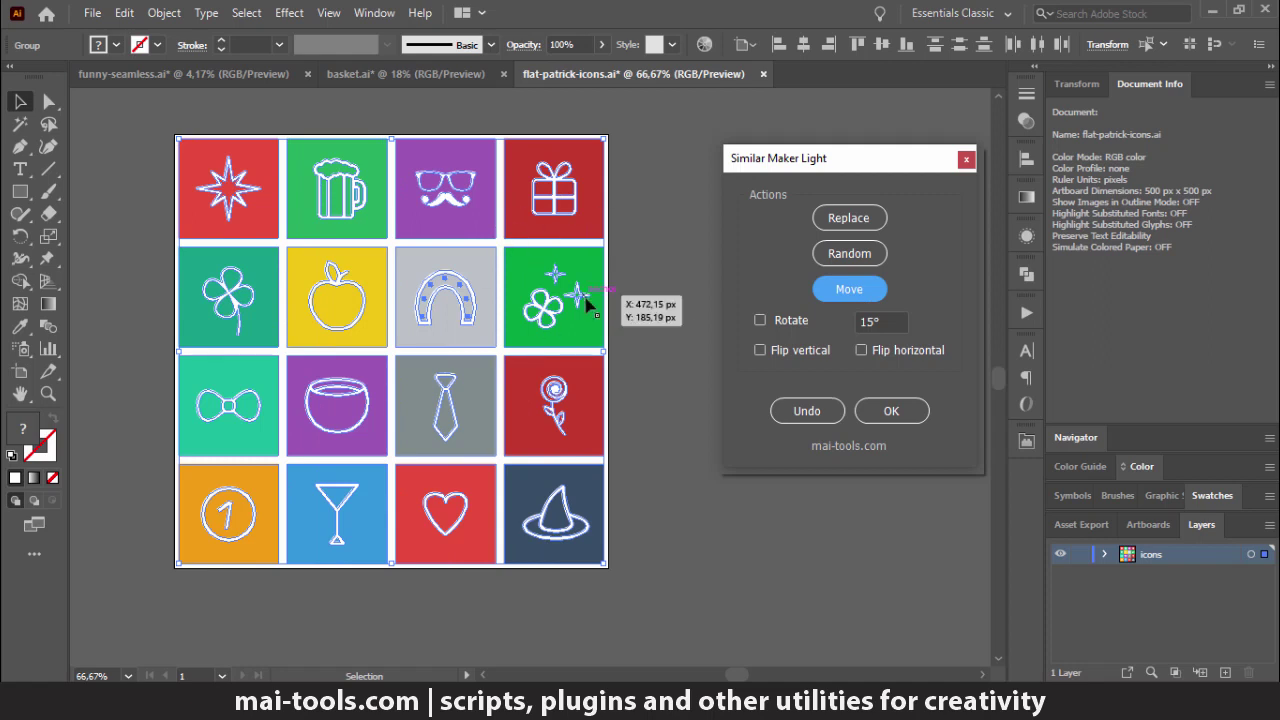
left_click(1205, 526)
Expand the icons layer to list its groups, then re-dock the Layers panel on the right.
left_click_drag(708, 233, 425, 143)
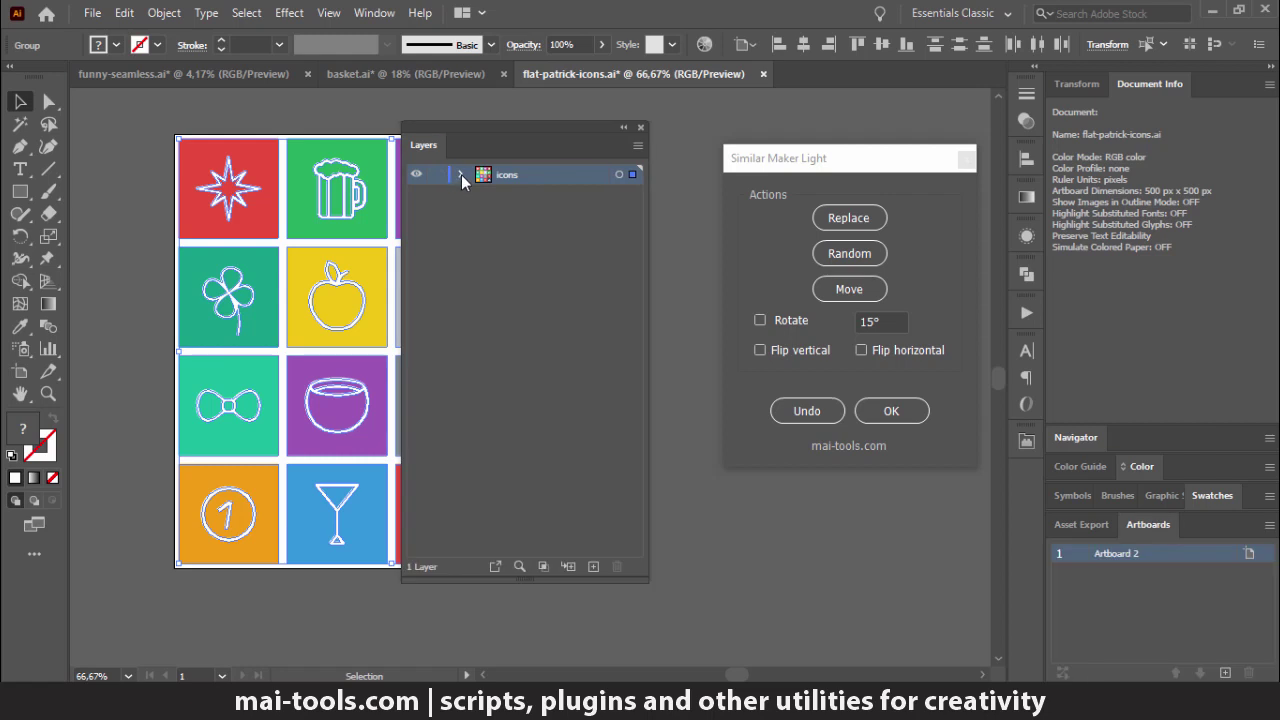
left_click(461, 174)
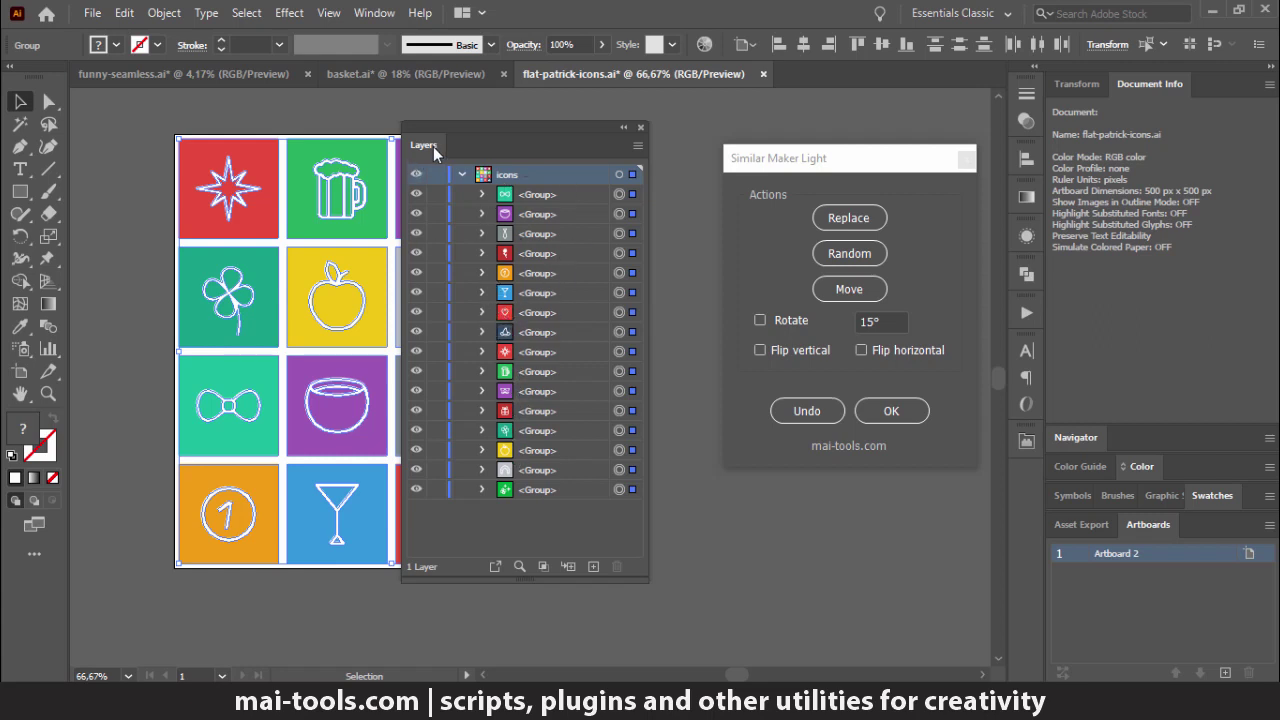
left_click_drag(433, 146, 1172, 525)
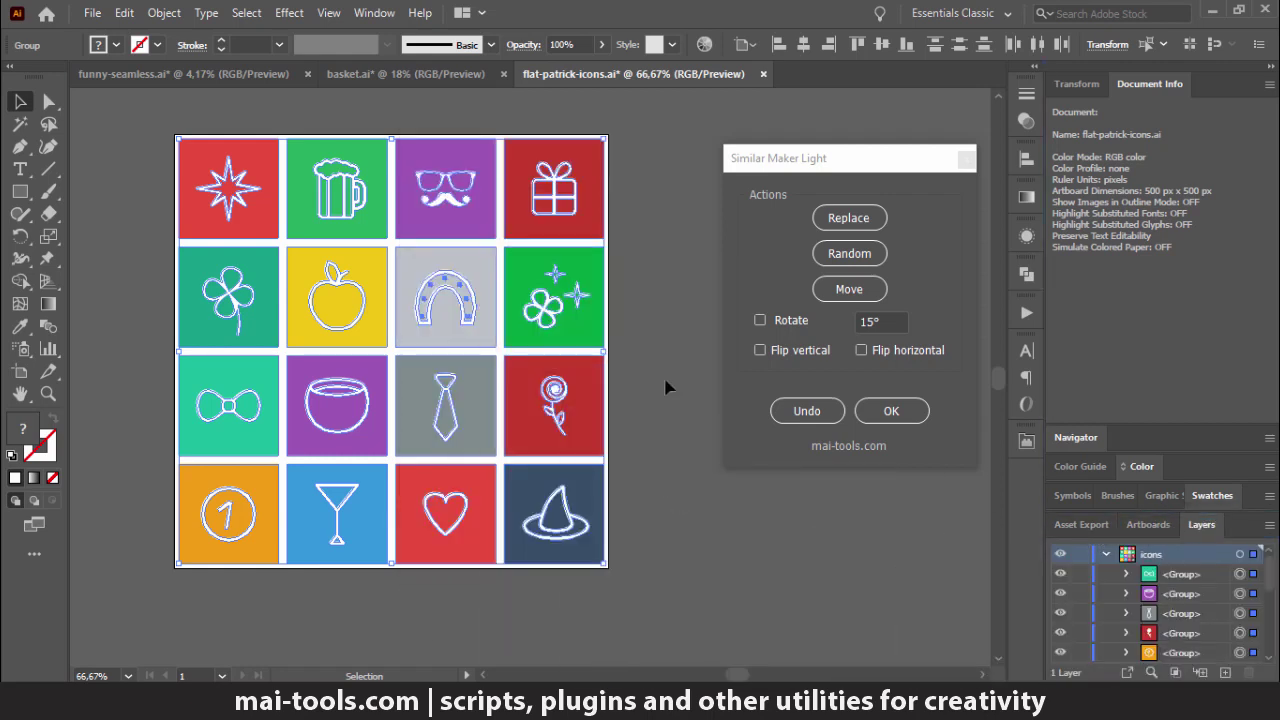
Select the star, beer mug, glasses, gift, apple, horseshoe and clover tiles one by one to confirm they're separate groups.
left_click(657, 310)
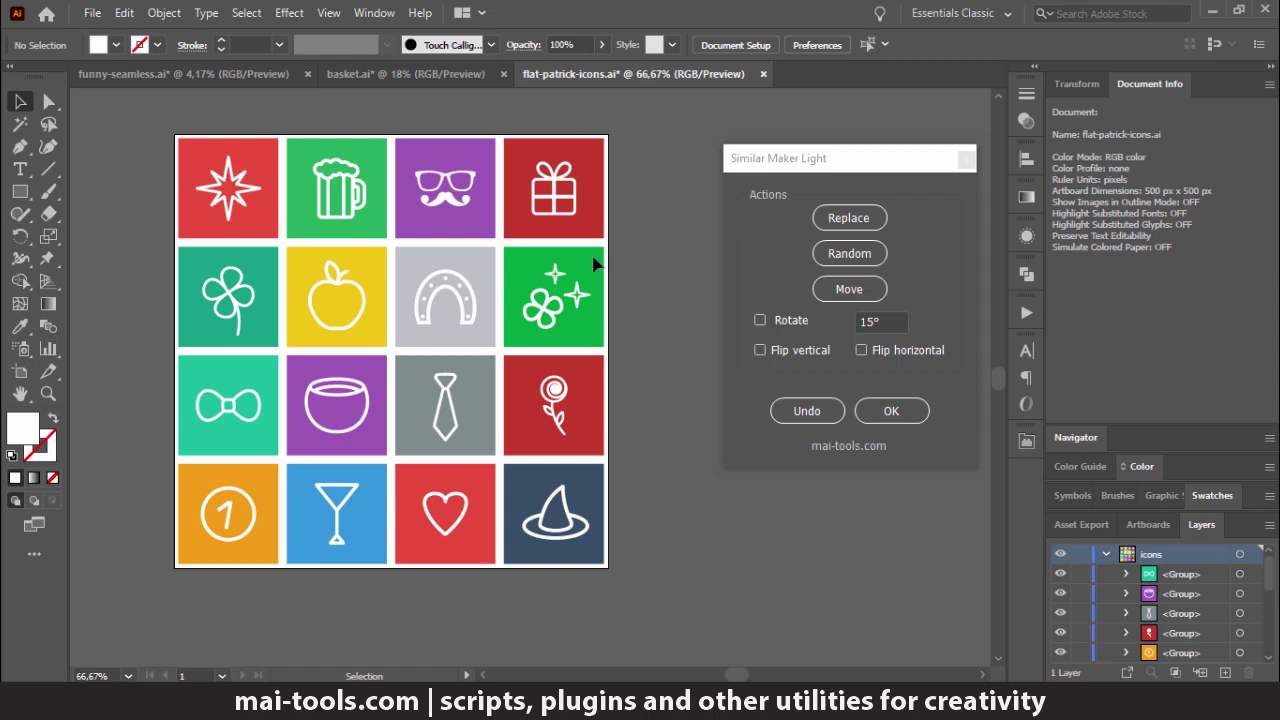
left_click(238, 192)
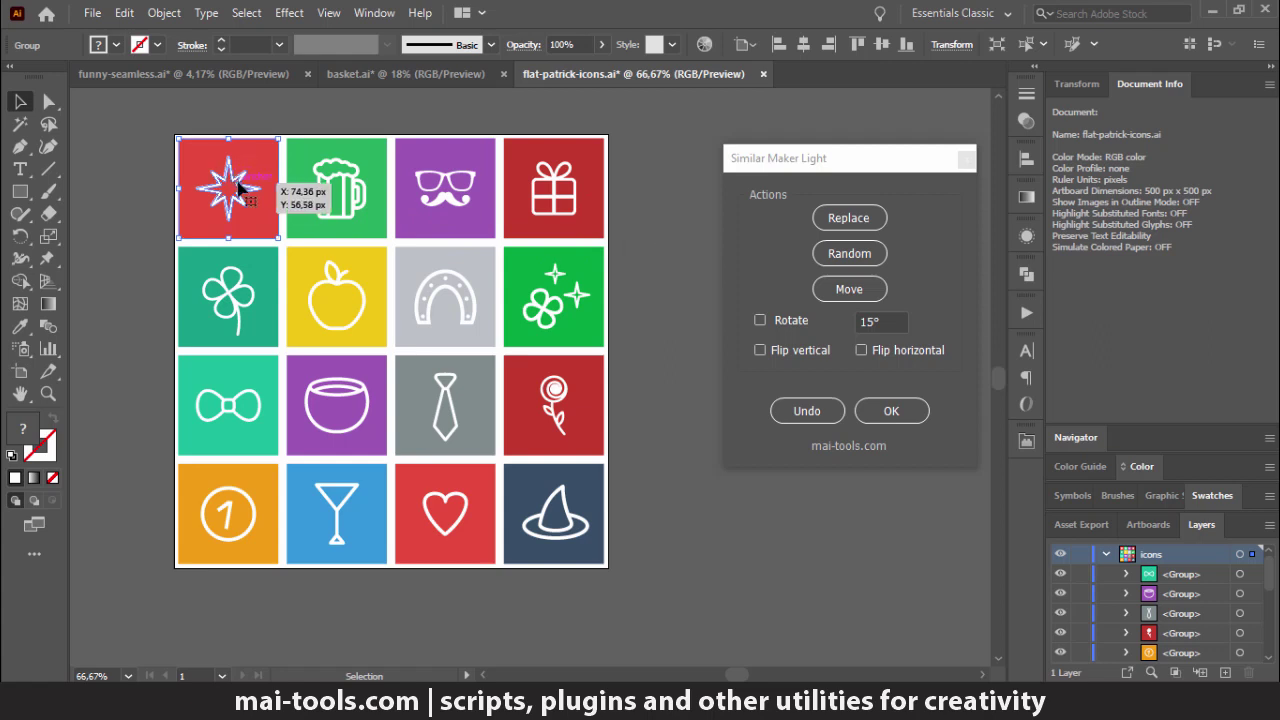
left_click(339, 190)
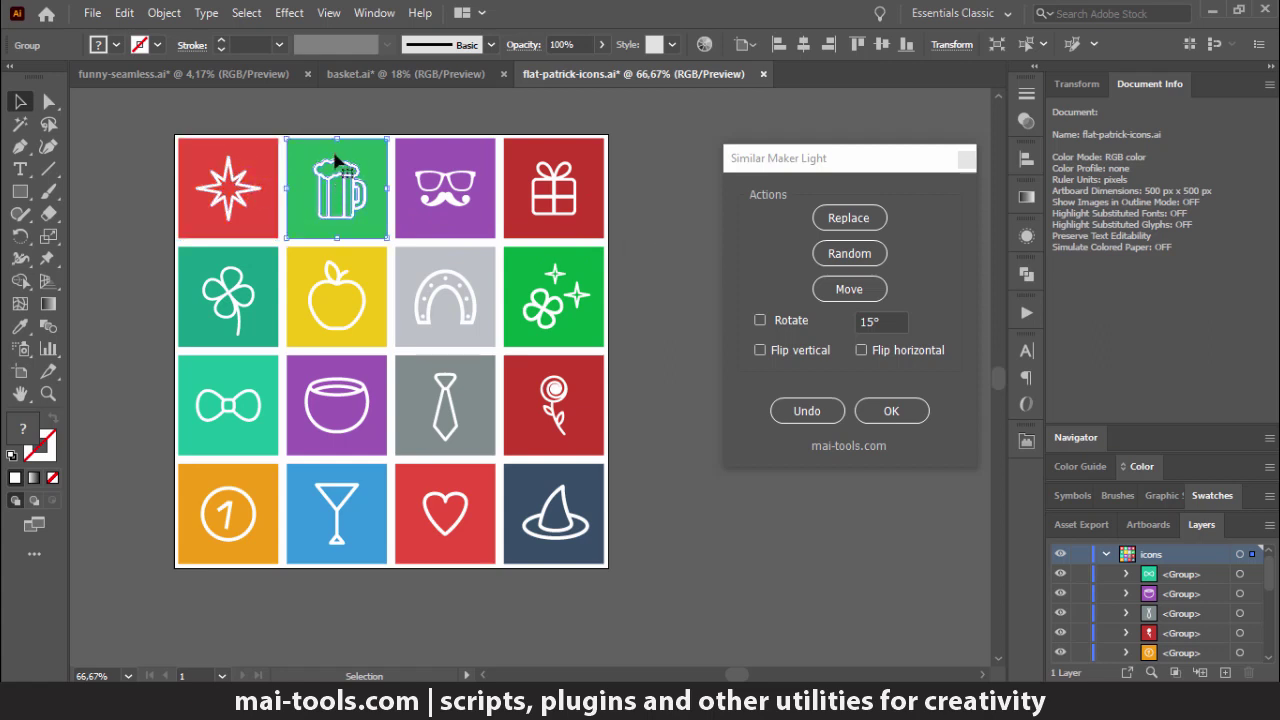
left_click(210, 172)
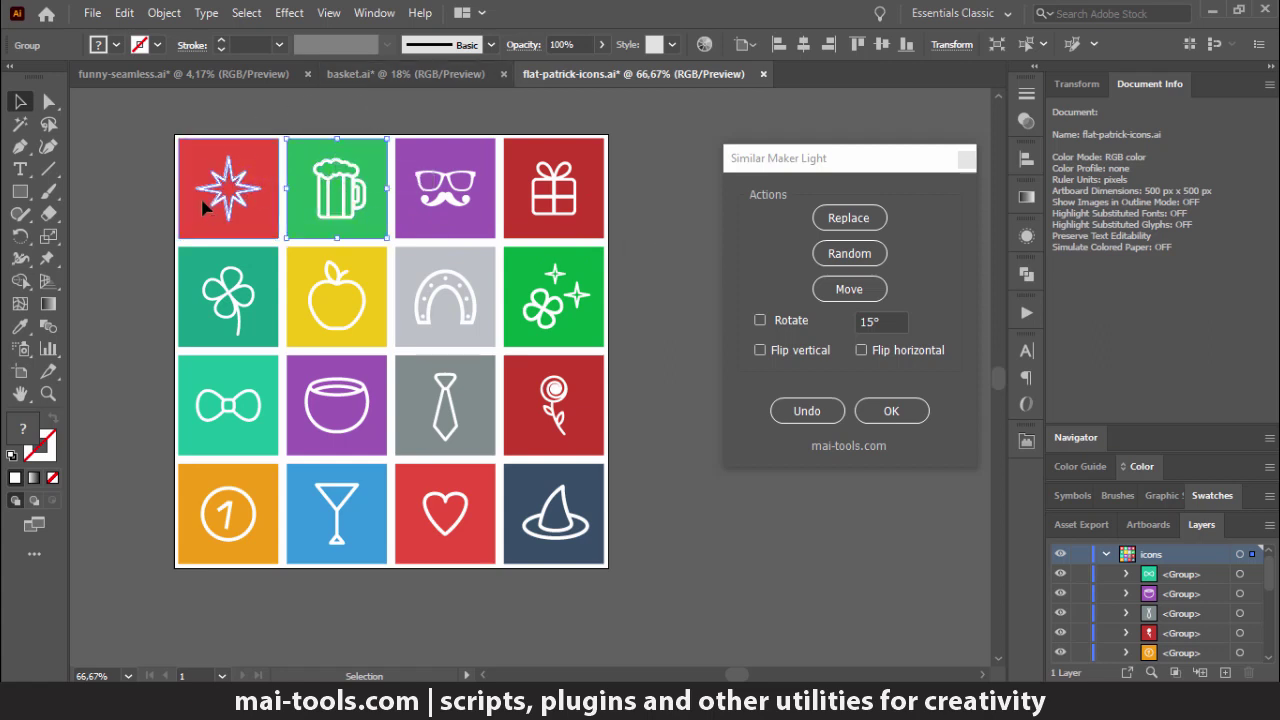
left_click(445, 188)
left_click(554, 190)
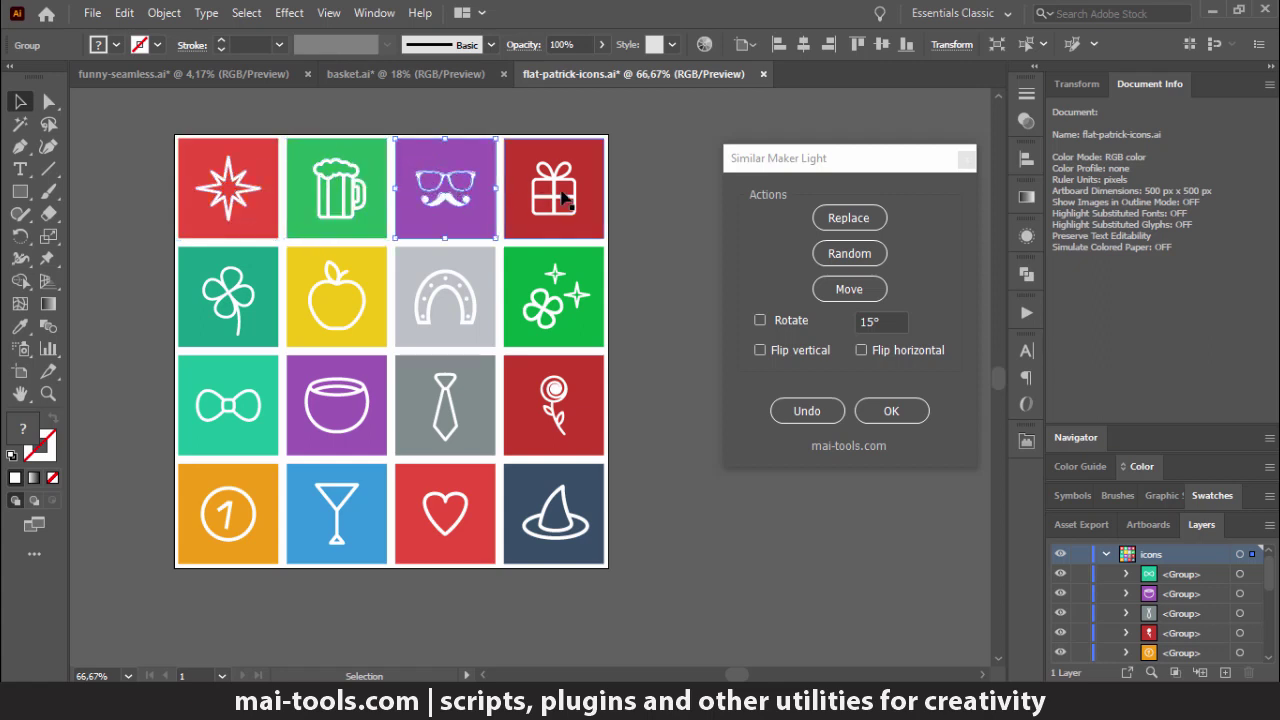
left_click(338, 292)
left_click(450, 295)
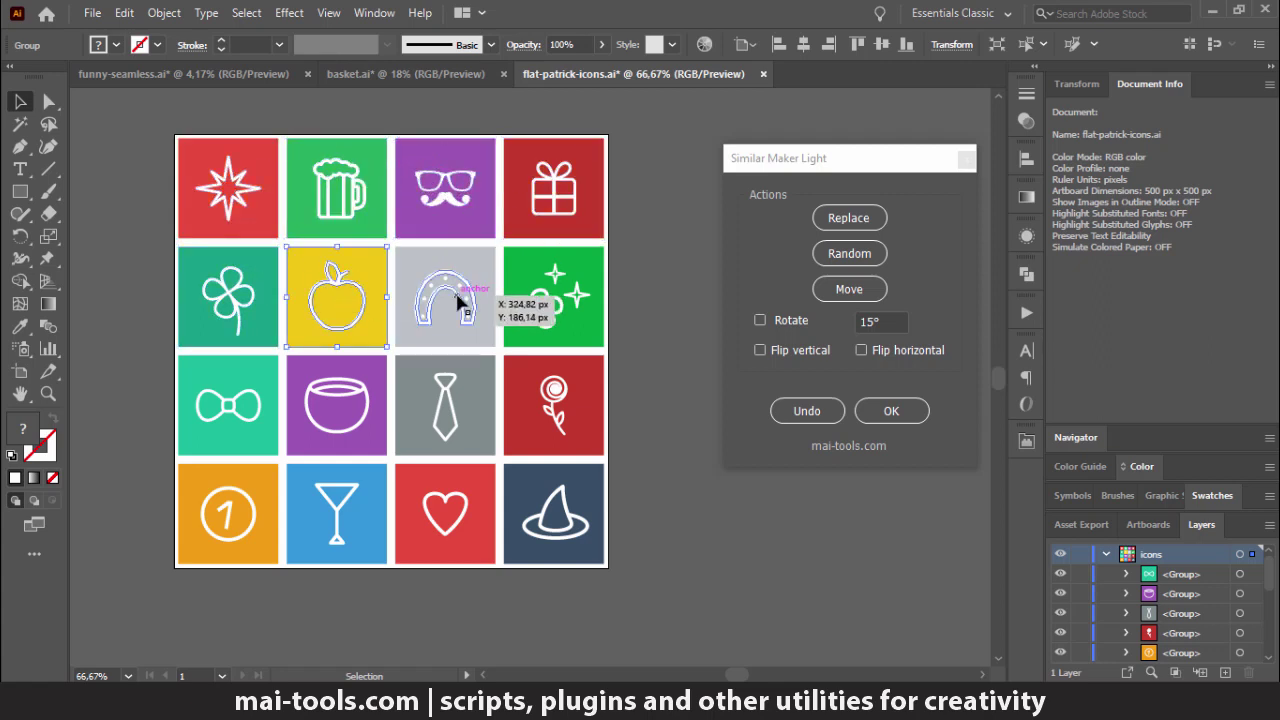
left_click(554, 296)
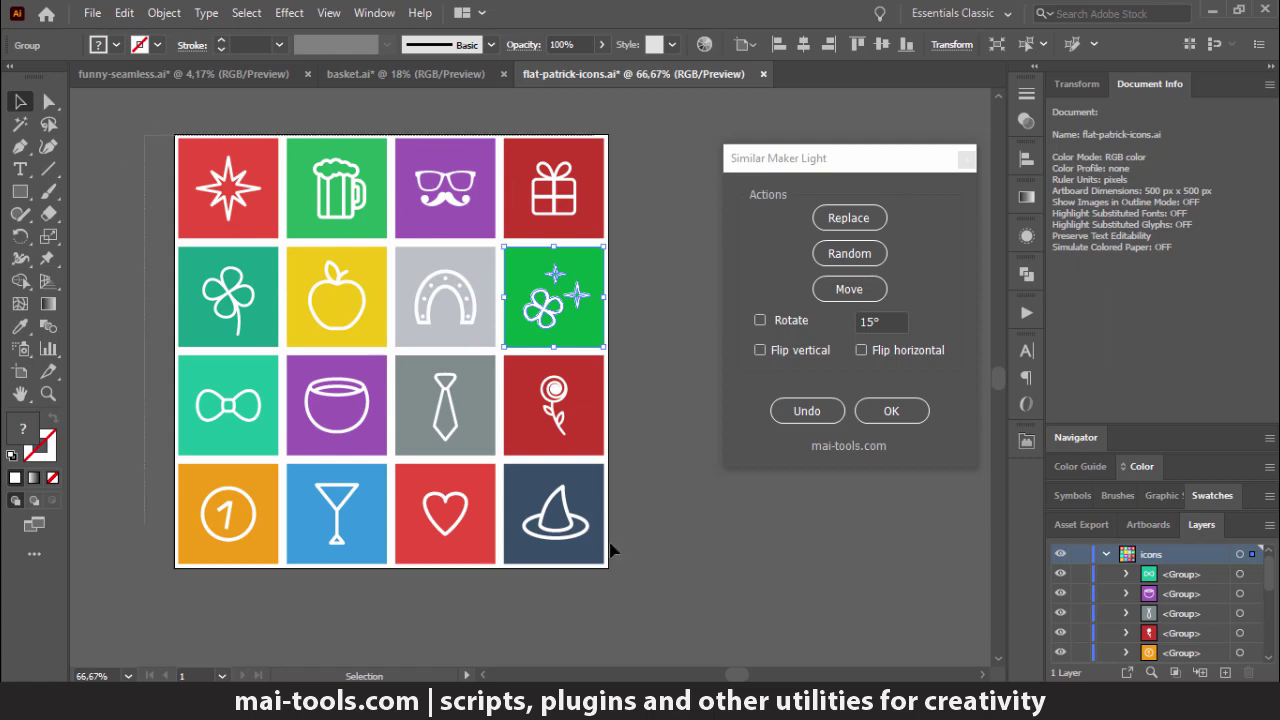
Select all sixteen icon tiles and shuffle them twice with Similar Maker Light's Random.
left_click_drag(145, 135, 615, 578)
left_click(865, 254)
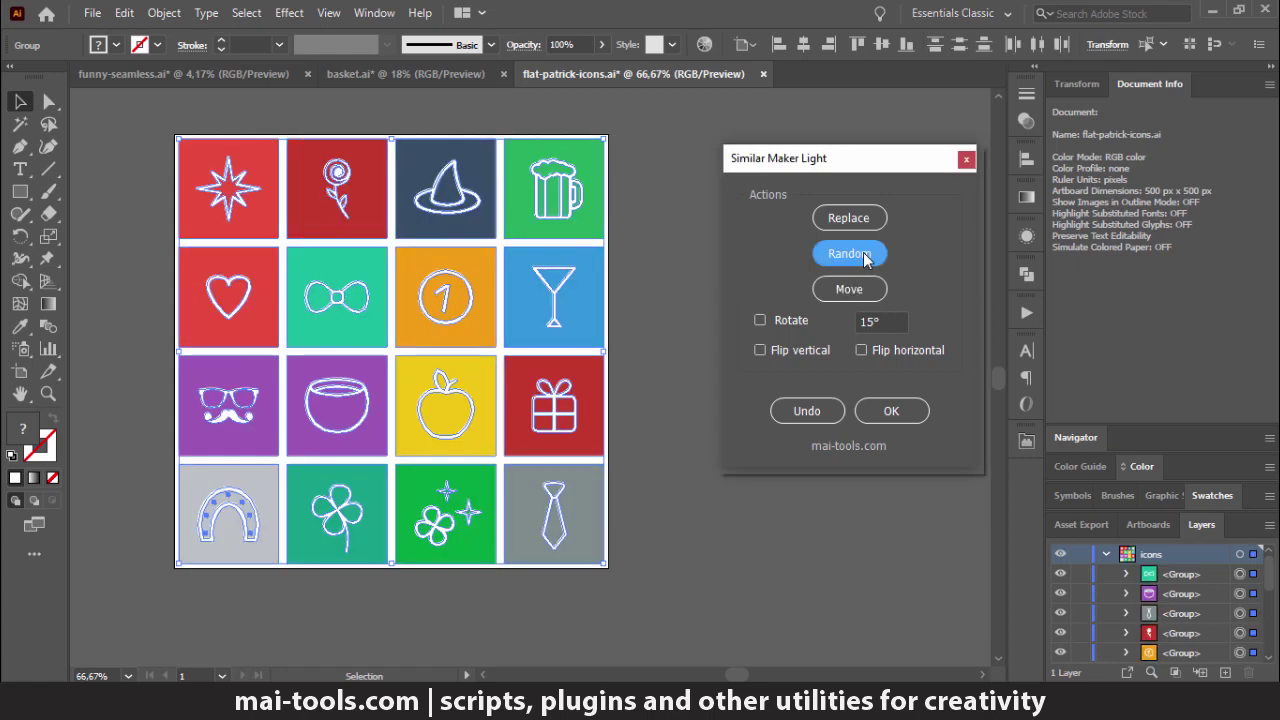
left_click(865, 254)
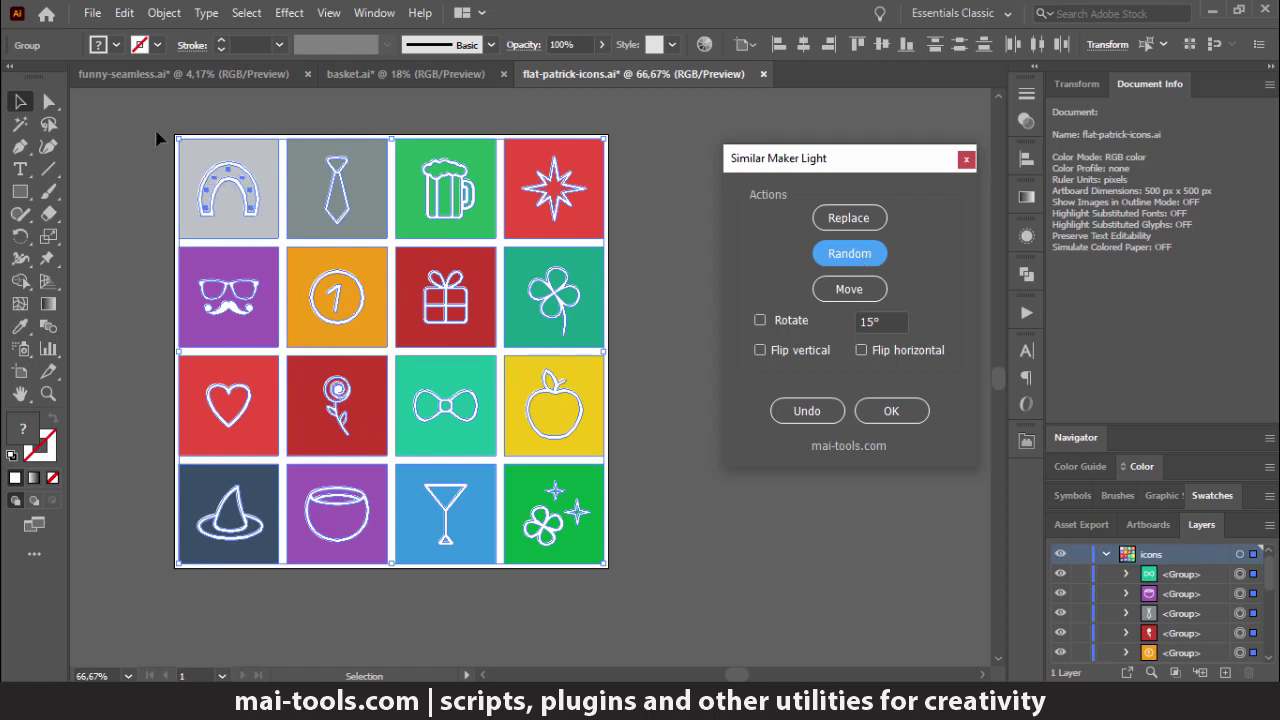
Reselect the tiles and apply Move seven times, leaving the witch hat first and red star last.
left_click_drag(135, 122, 655, 557)
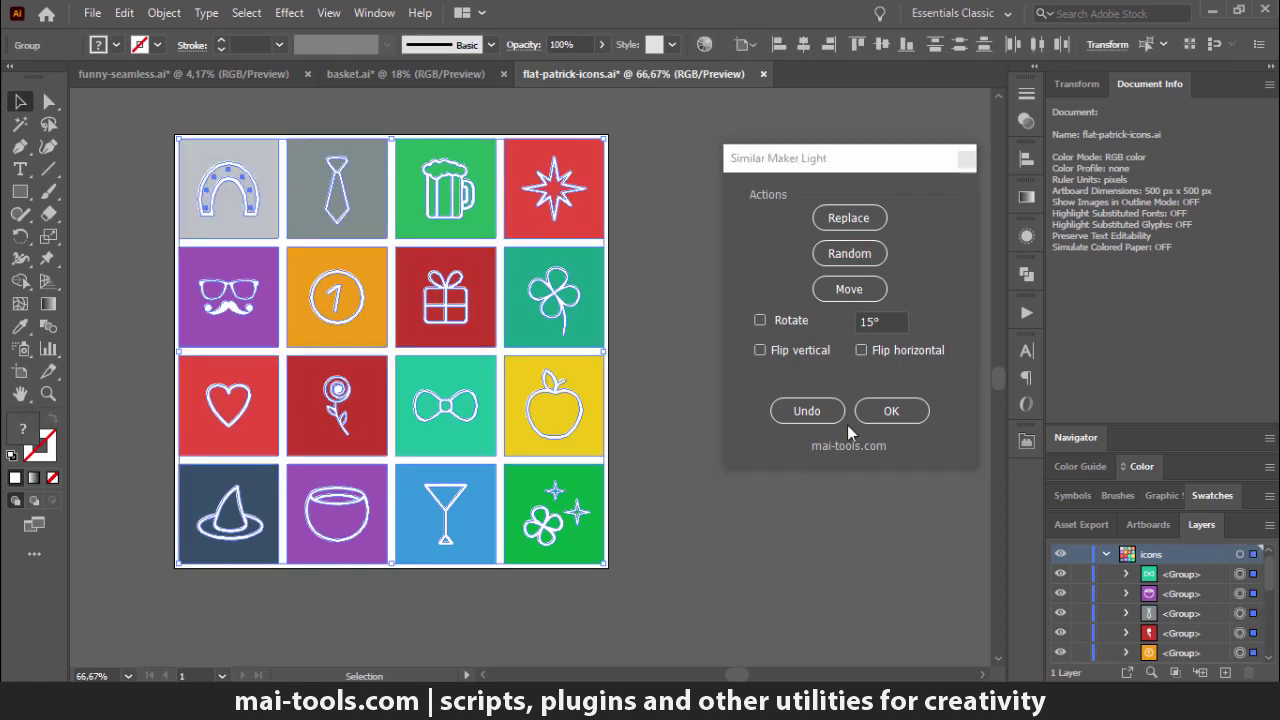
left_click(862, 291)
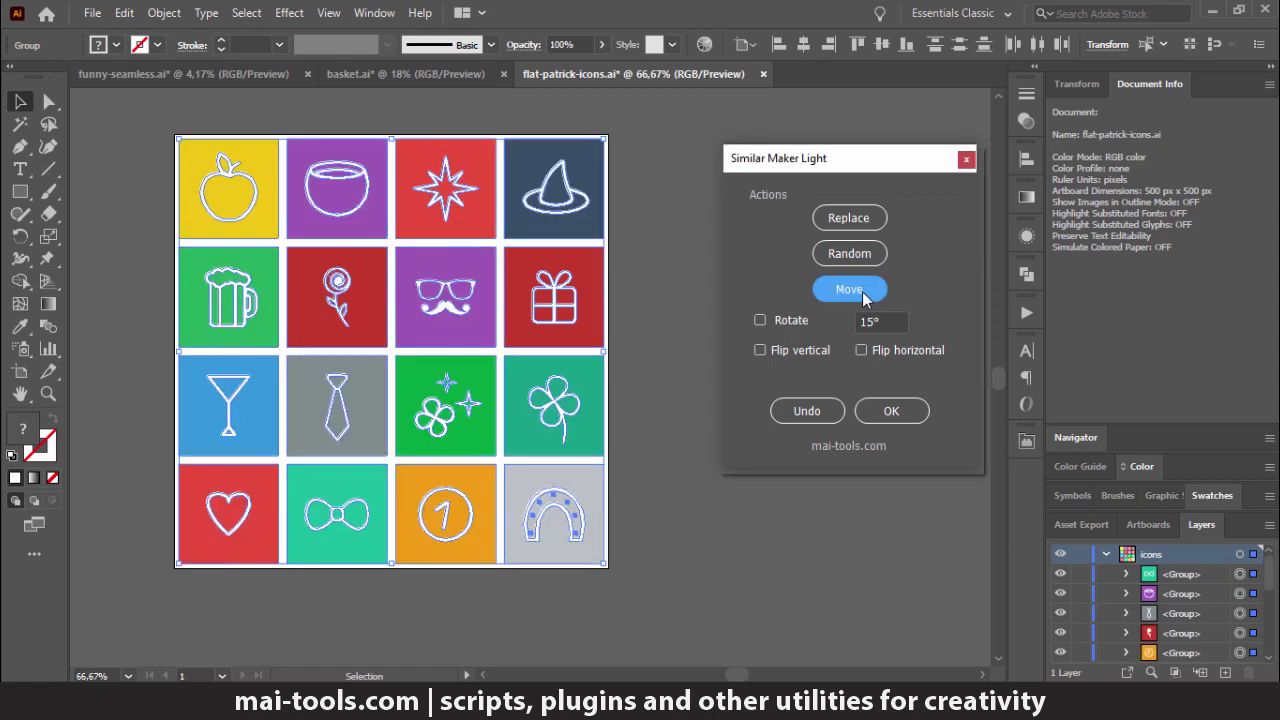
left_click(863, 291)
left_click(863, 291)
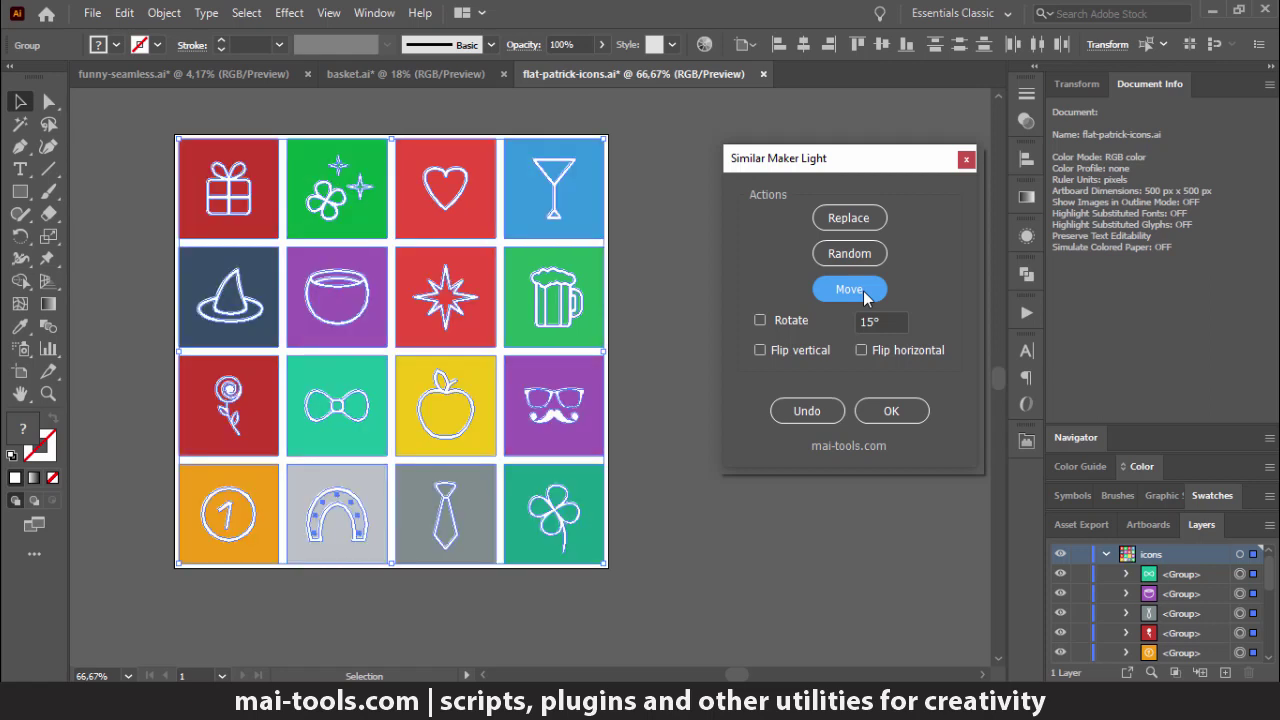
left_click(863, 291)
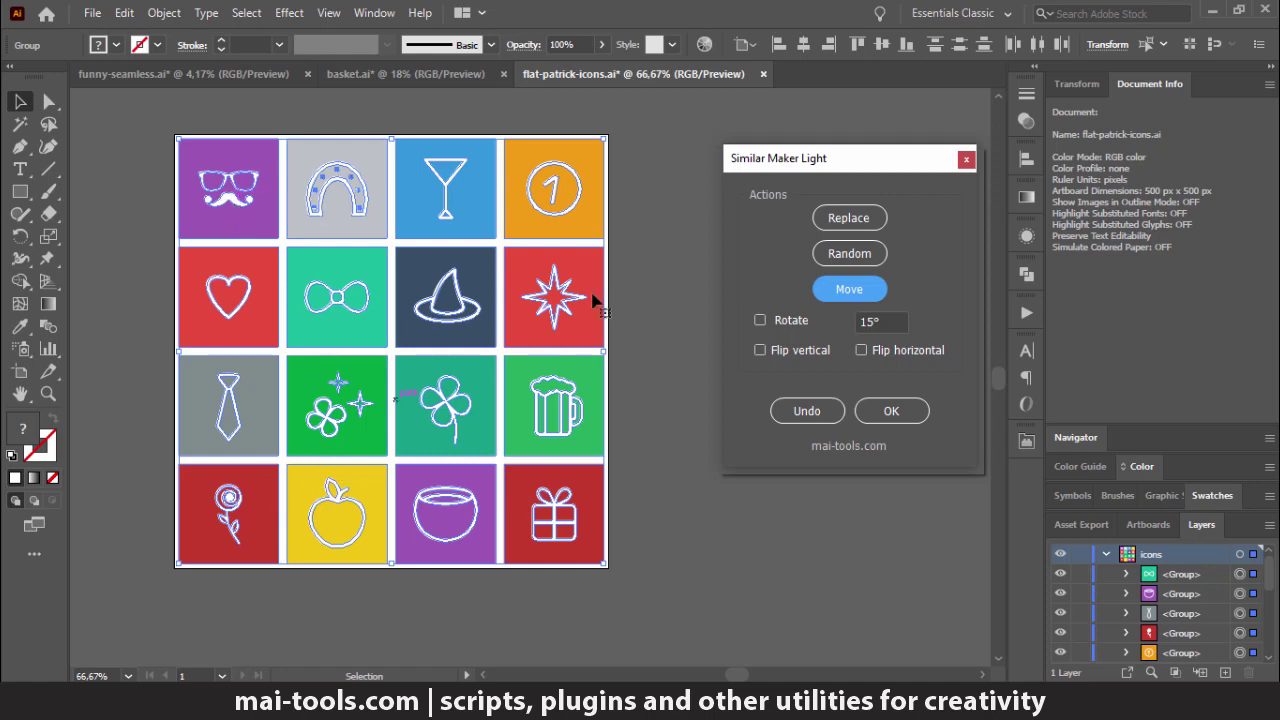
left_click(856, 292)
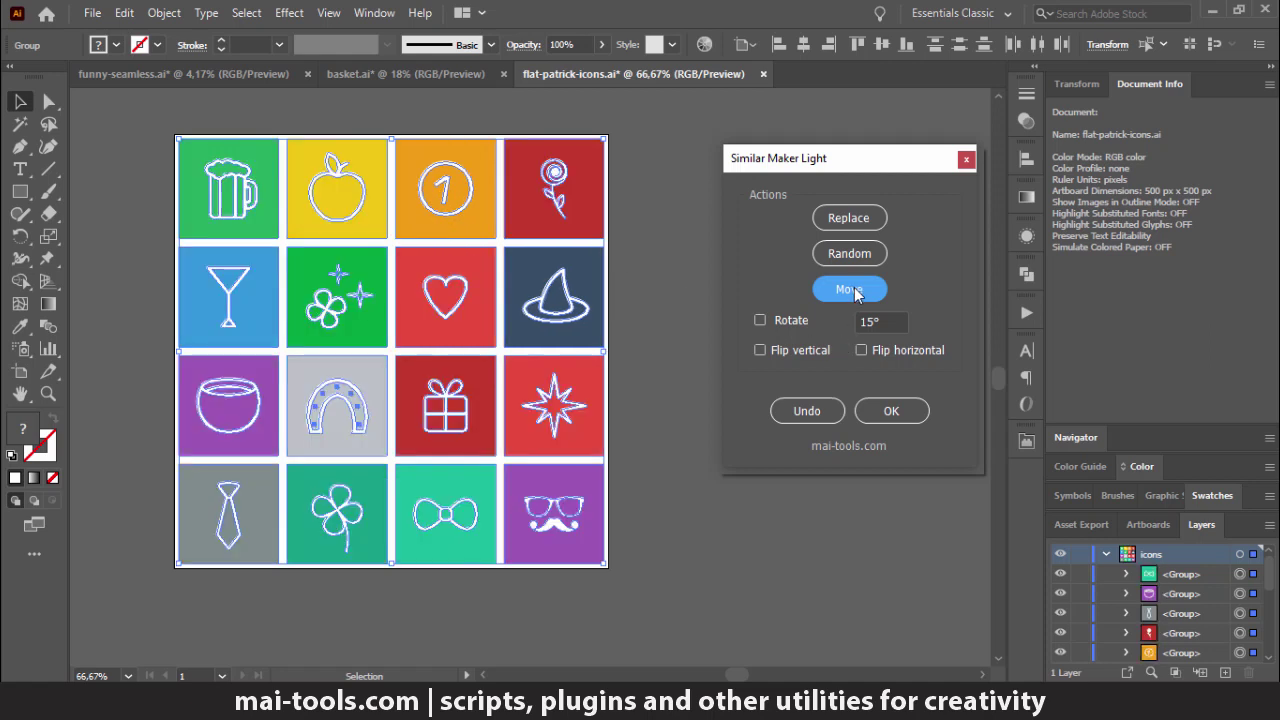
left_click(856, 292)
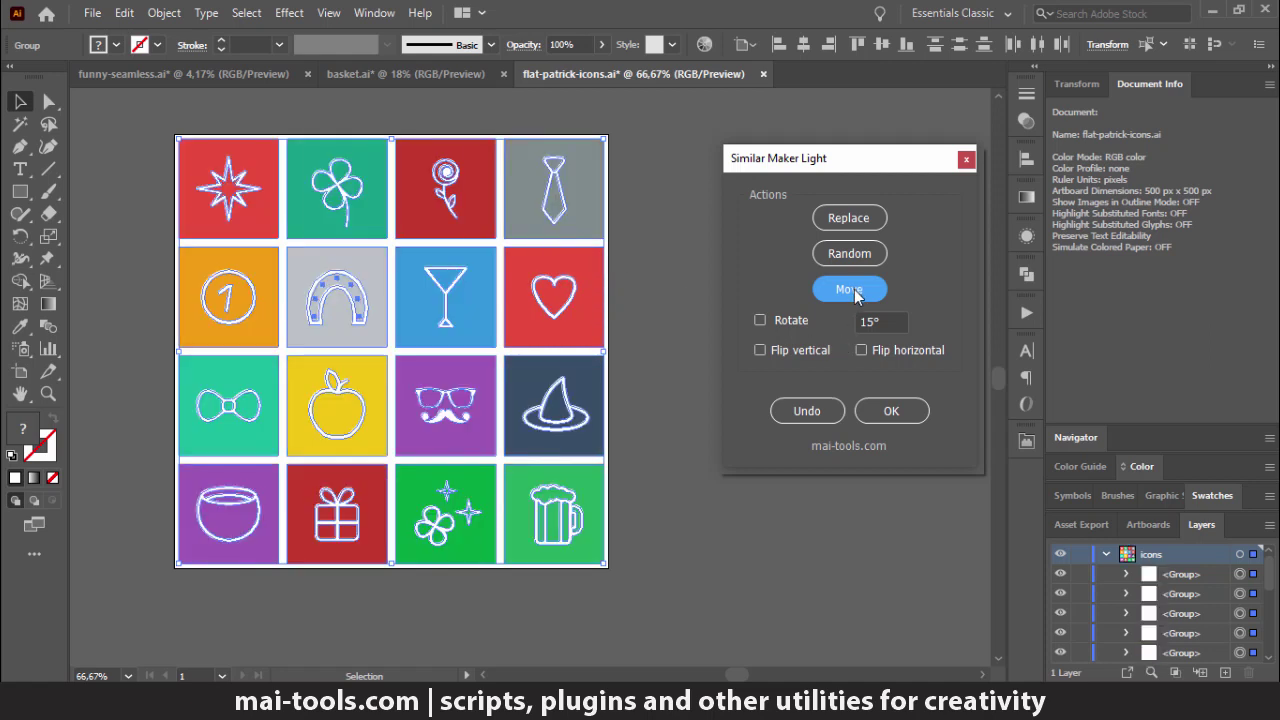
left_click(856, 291)
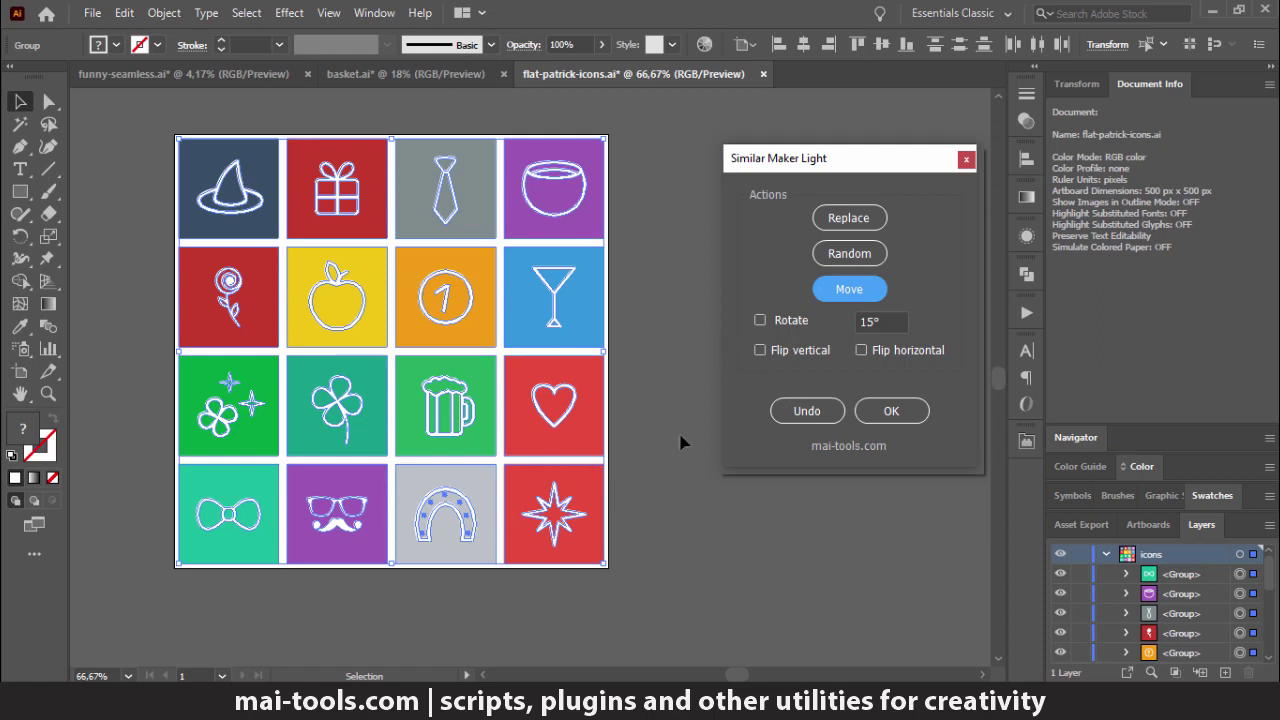
left_click(680, 381)
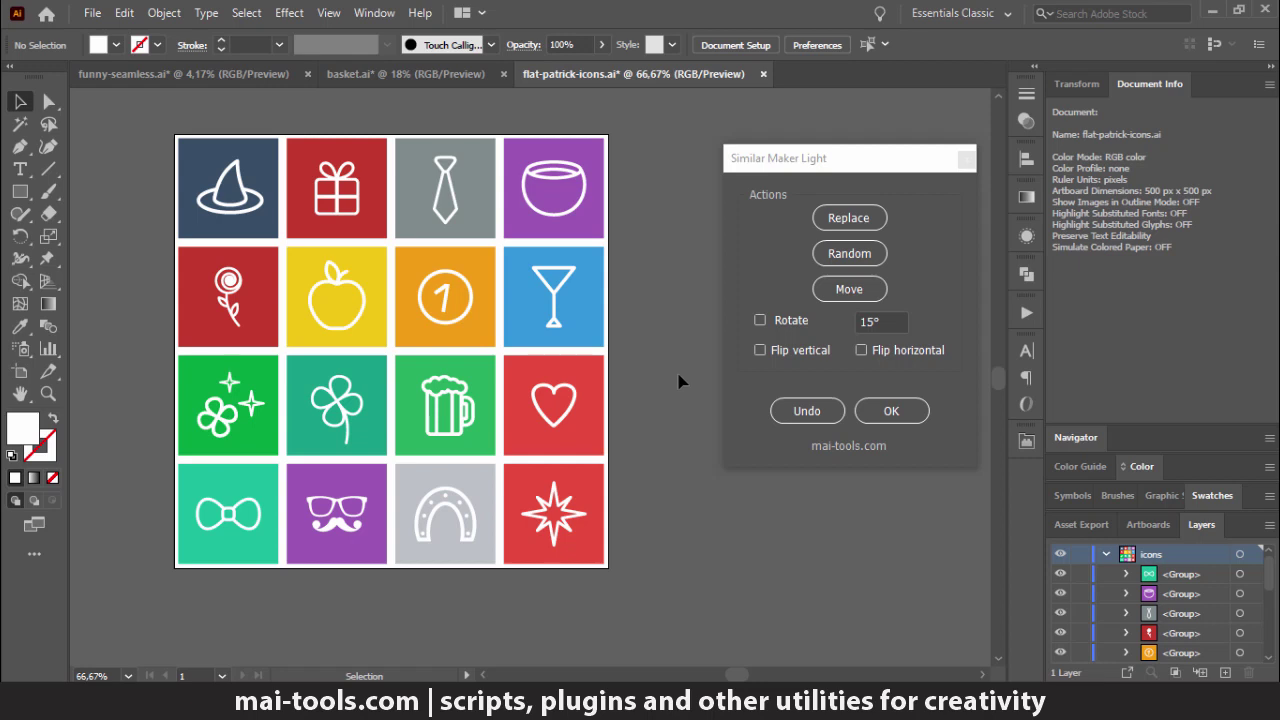
left_click(874, 288)
Accept the shuffled icon layout in Similar Maker Light and leave the Edit menu without undoing.
left_click(898, 413)
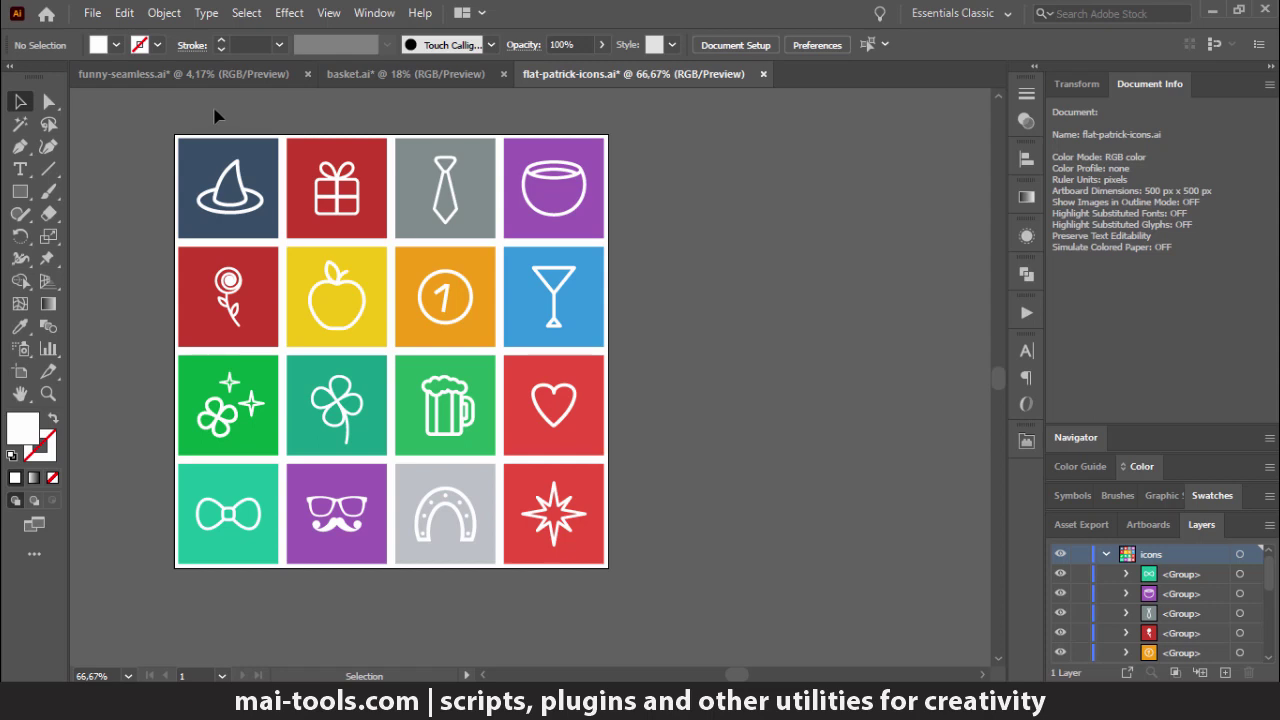
left_click(126, 13)
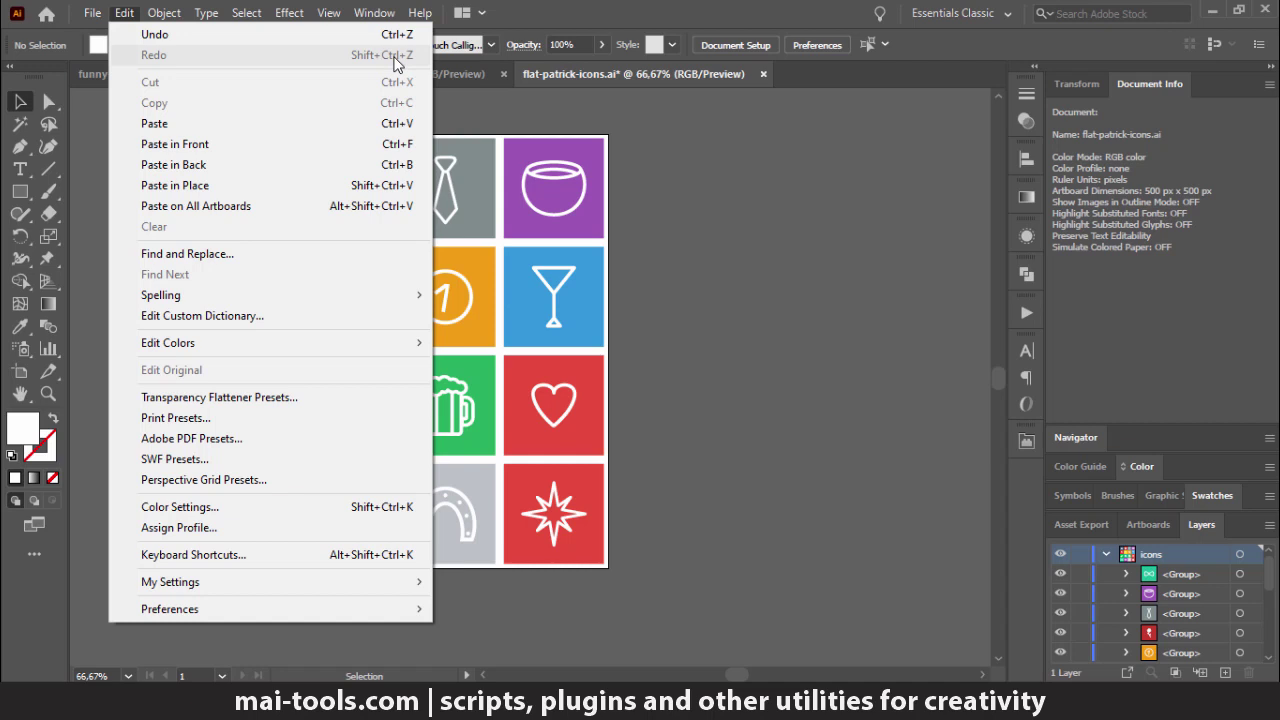
left_click(701, 195)
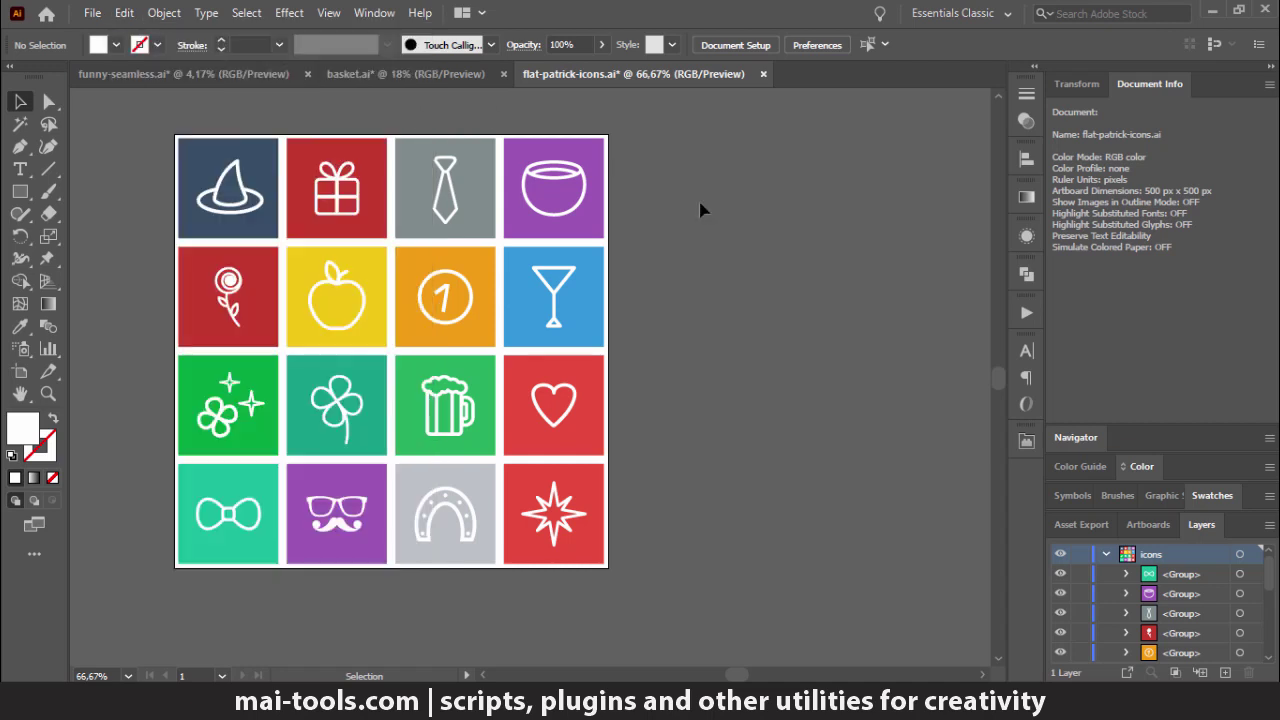